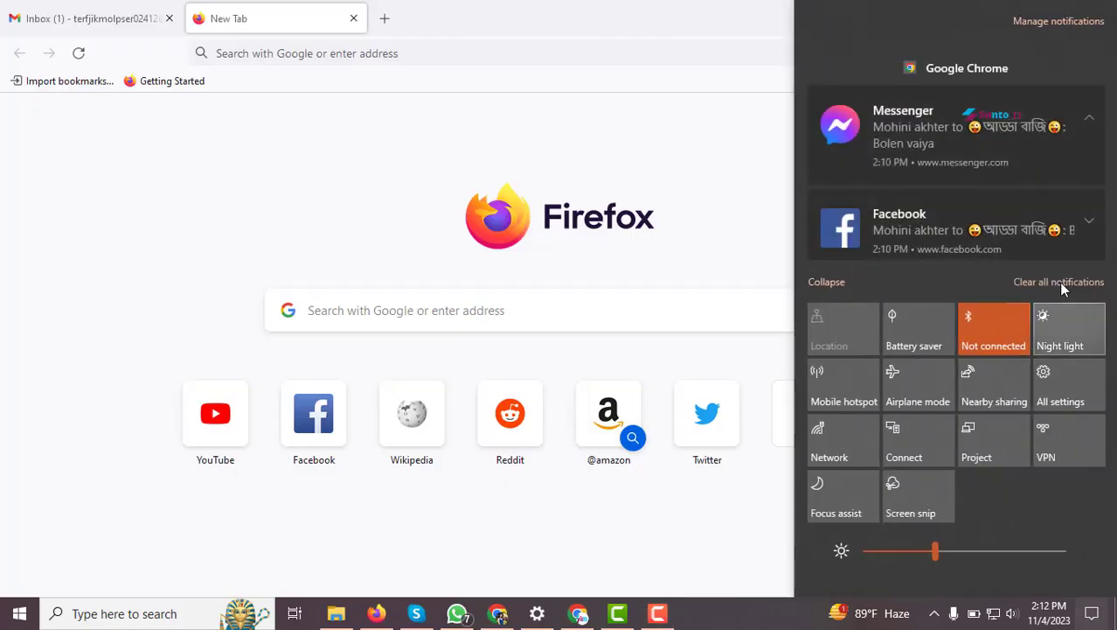
Clear Firefox's cookies, cached site data and the full browsing history
{"action": "left_click", "coordinate": [1061, 284]}
{"action": "left_click", "coordinate": [1093, 119]}
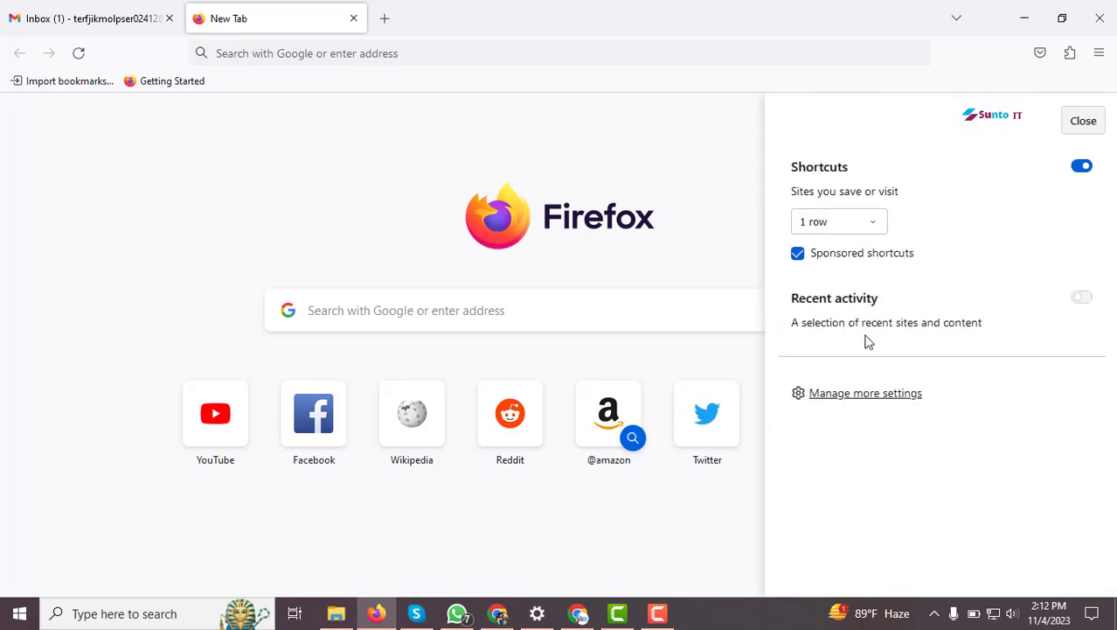
{"action": "left_click", "coordinate": [858, 393]}
{"action": "left_click", "coordinate": [110, 272]}
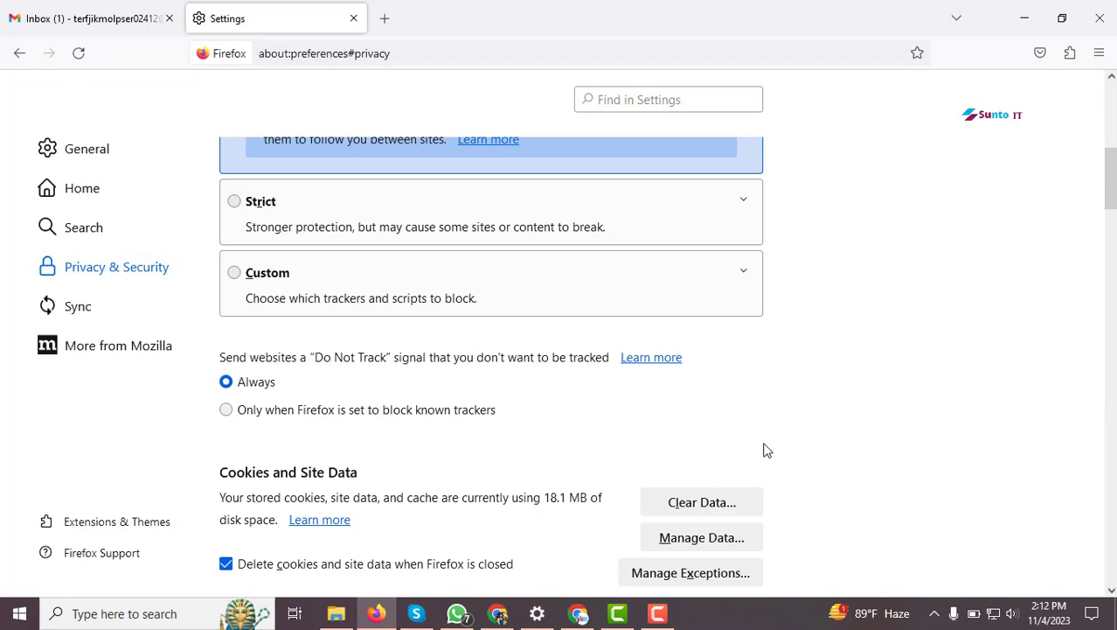
{"action": "left_click", "coordinate": [735, 496]}
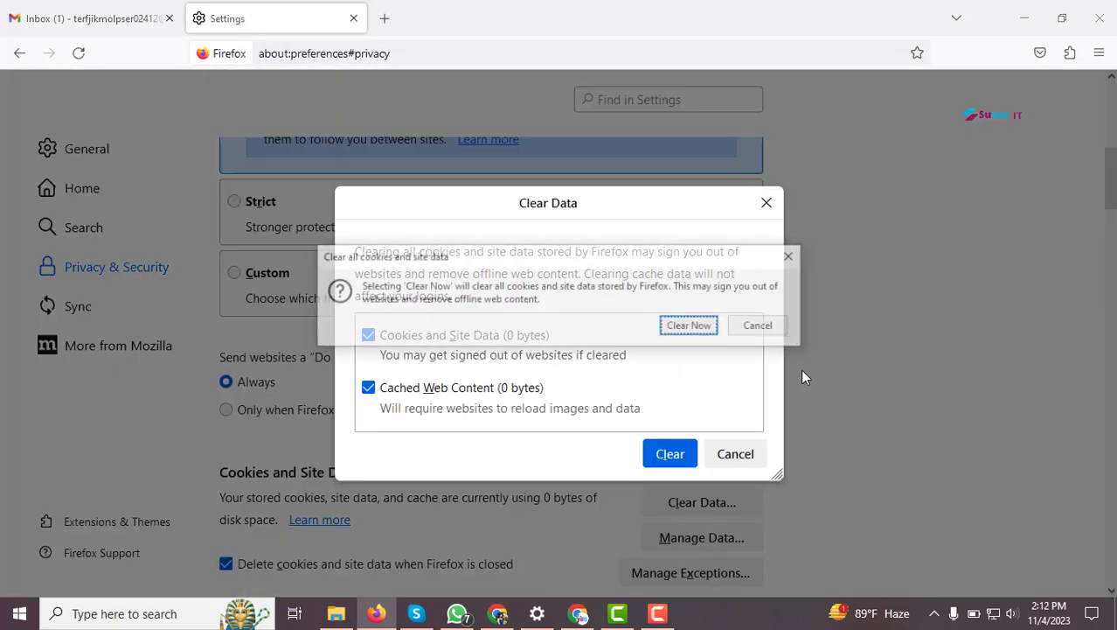
{"action": "scroll", "coordinate": [714, 404], "scroll_direction": "down", "scroll_amount": 8}
{"action": "left_click", "coordinate": [706, 327]}
{"action": "left_click", "coordinate": [653, 506]}
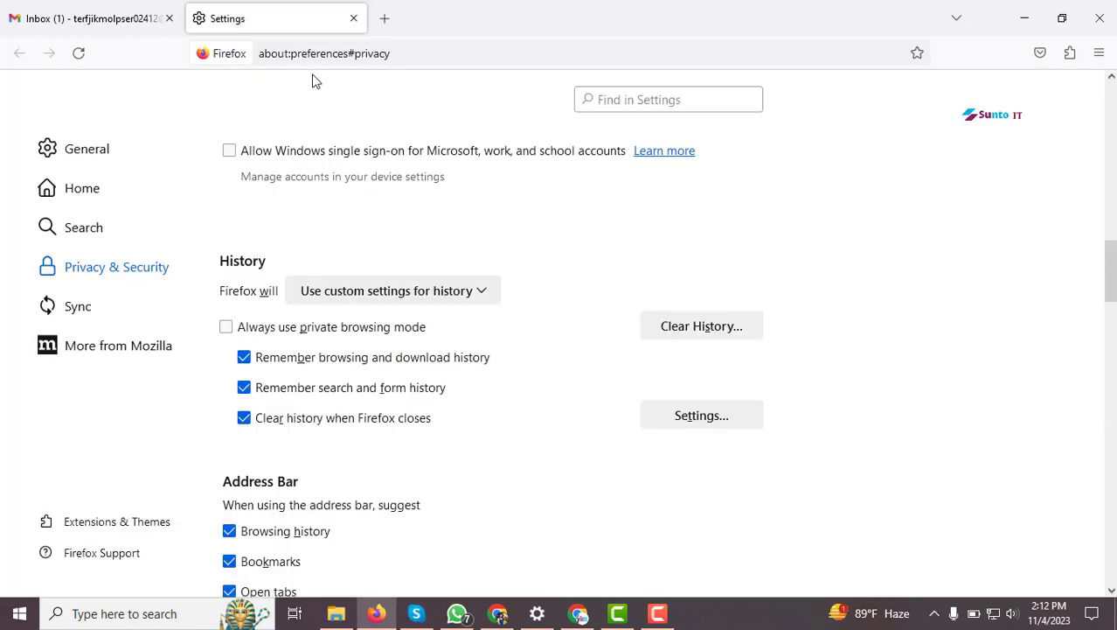
Search for 'lineidn' and open the LinkedIn Bangladesh sign-up result
{"action": "left_click", "coordinate": [324, 54]}
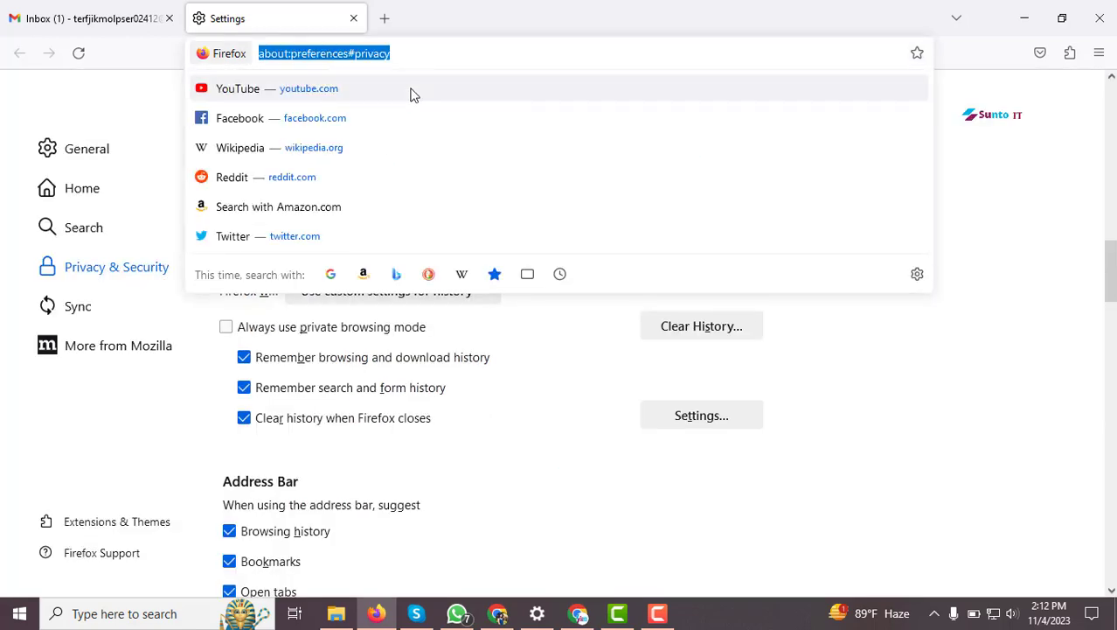
{"action": "type", "text": "lineidn"}
{"action": "key", "text": "Return"}
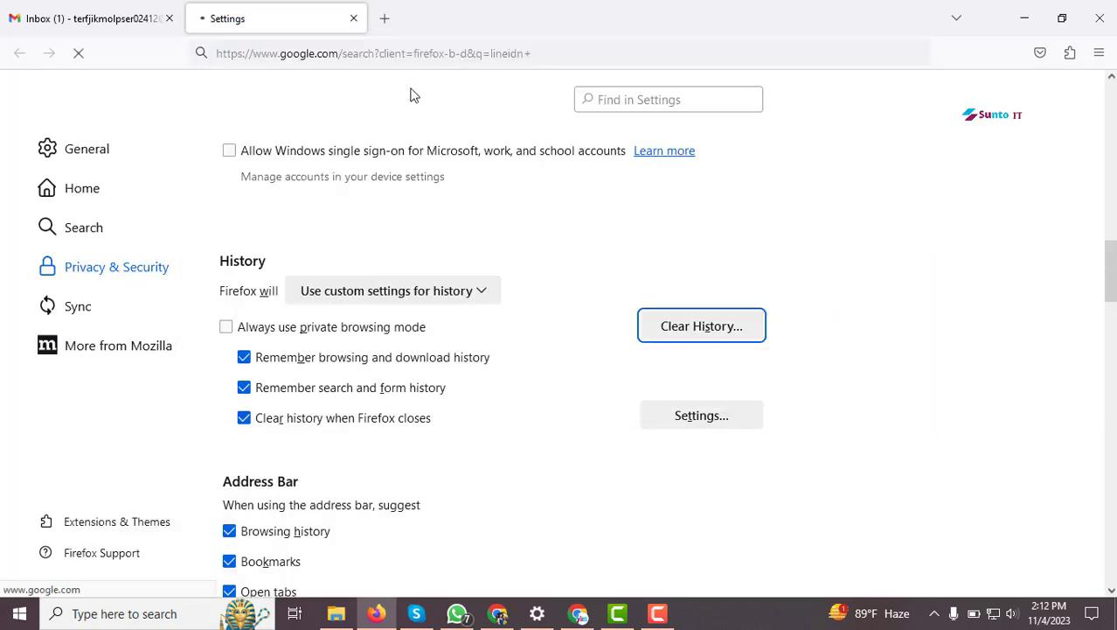
{"action": "left_click_drag", "start_coordinate": [203, 332], "coordinate": [200, 339]}
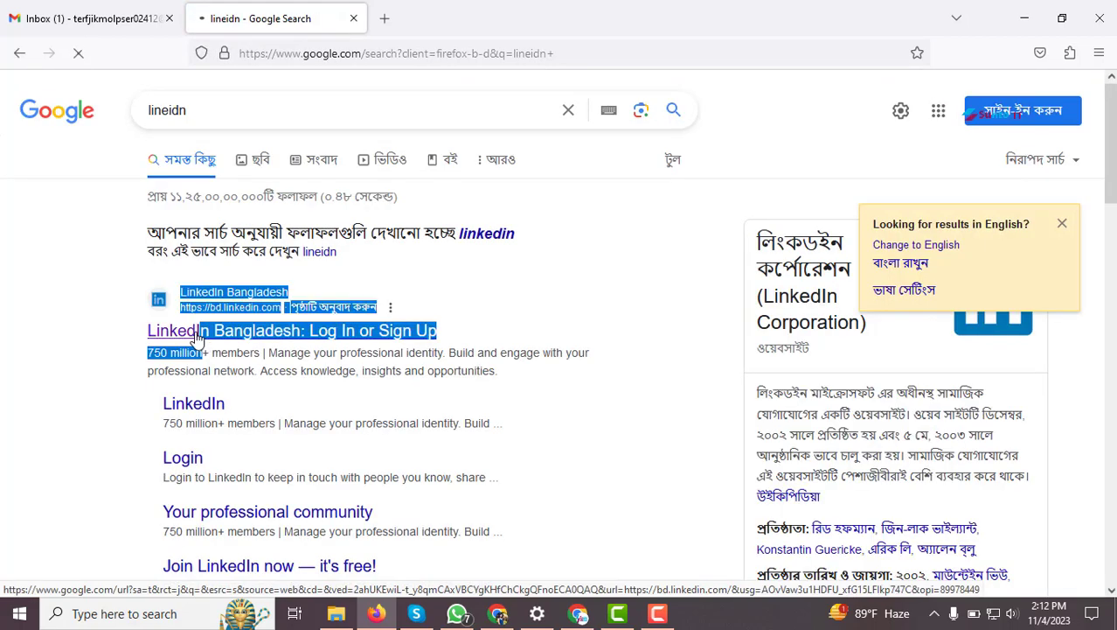
{"action": "left_click", "coordinate": [199, 339]}
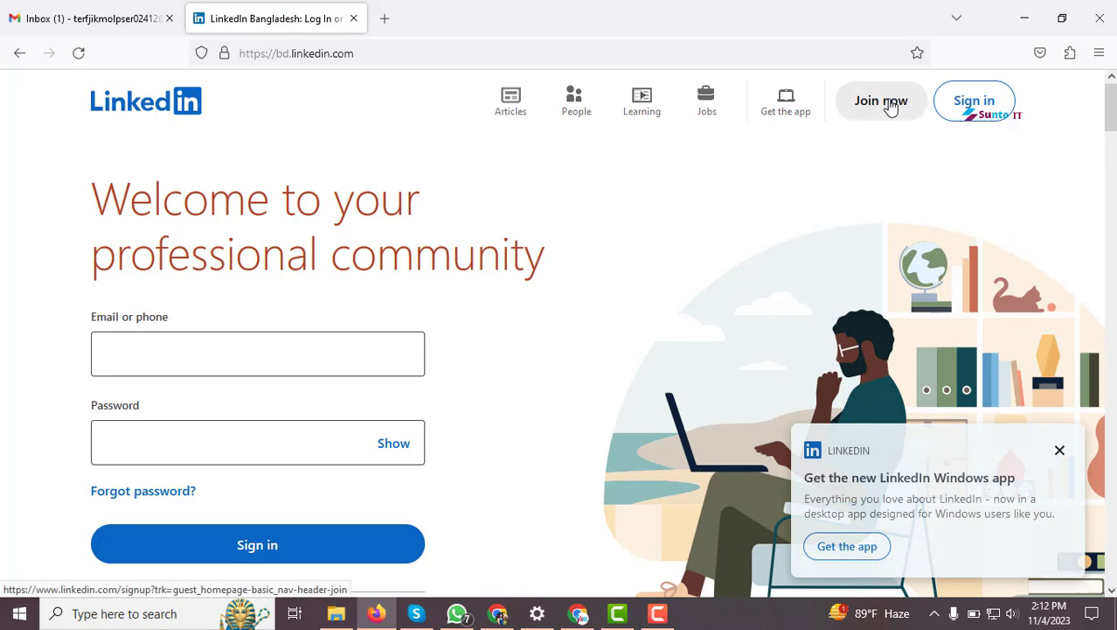
Start LinkedIn sign-up with the pasted email and password, agreeing to the terms
{"action": "left_click", "coordinate": [883, 102]}
{"action": "left_click", "coordinate": [461, 247]}
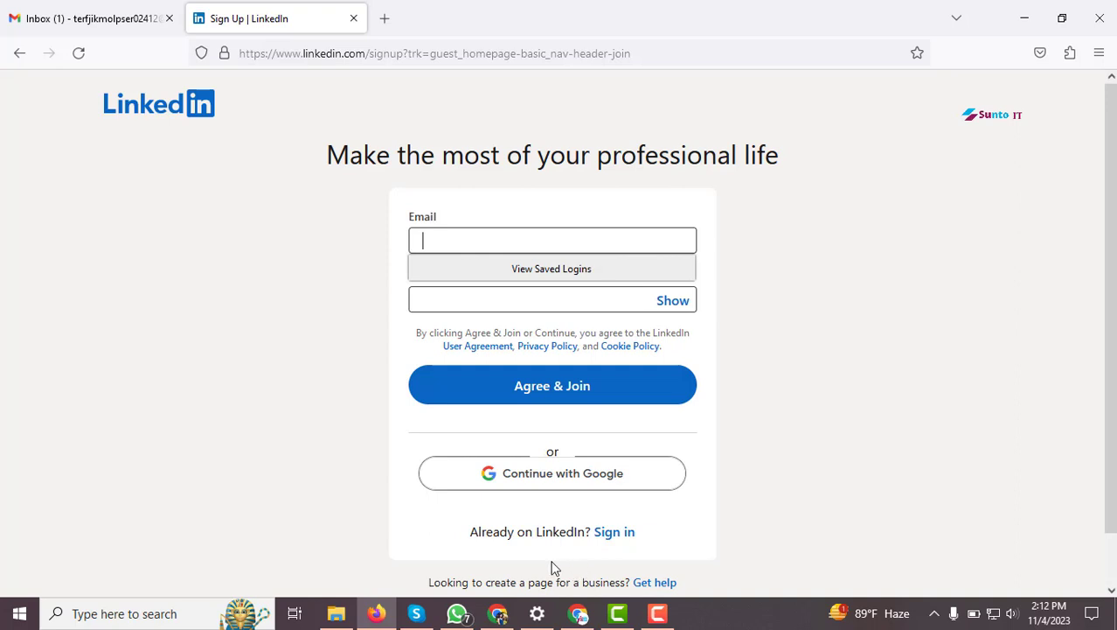
{"action": "mouse_move", "coordinate": [667, 617]}
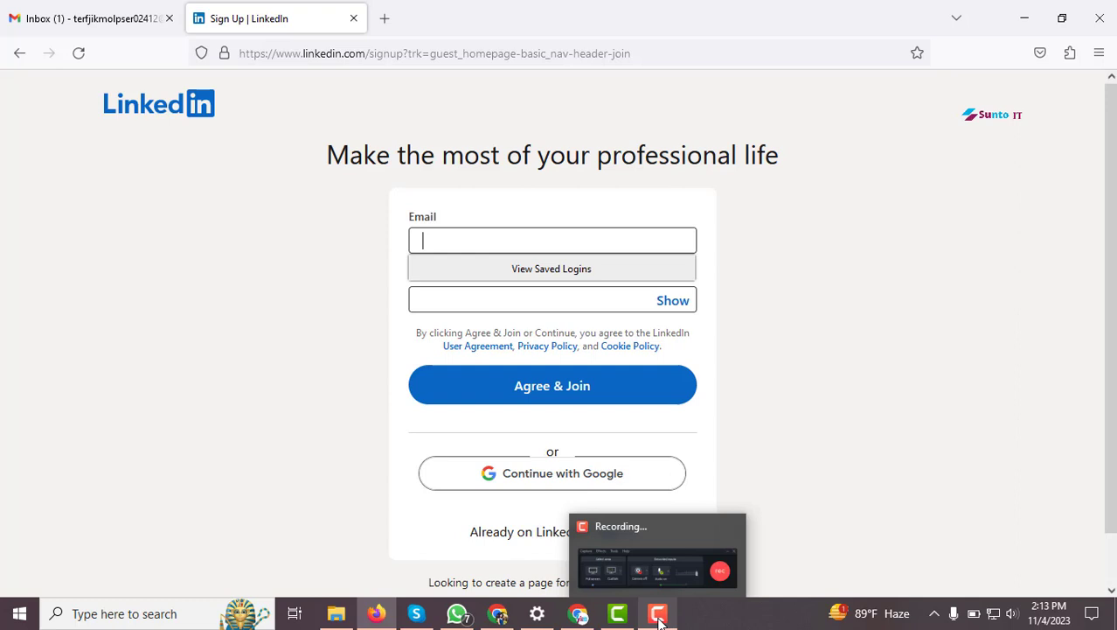
{"action": "left_click", "coordinate": [659, 619]}
{"action": "left_click", "coordinate": [494, 238]}
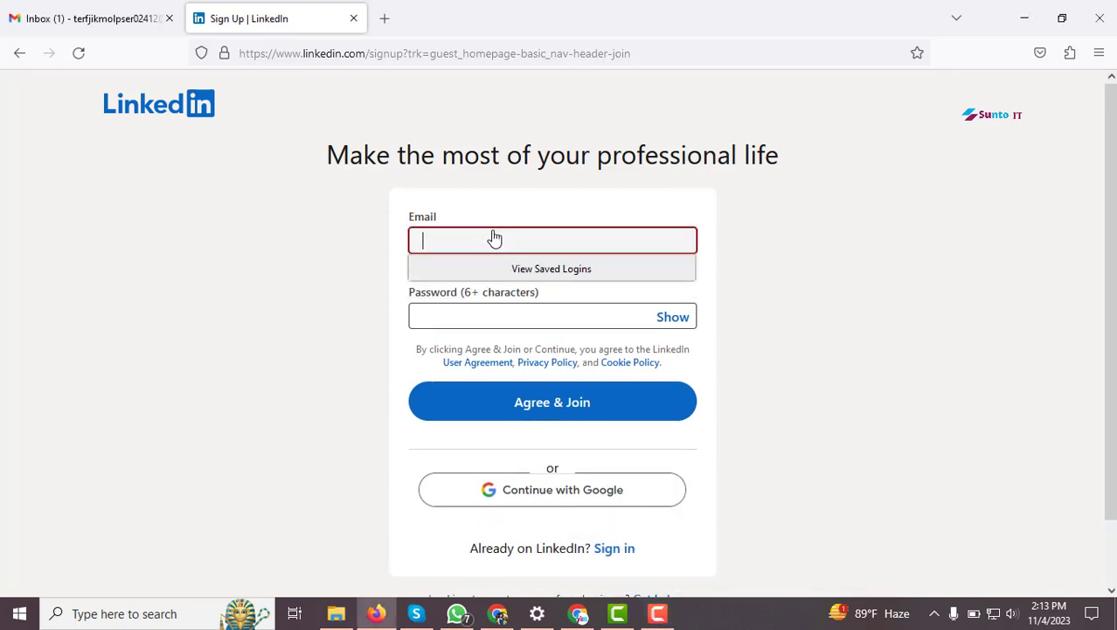
{"action": "key", "text": "ctrl+v"}
{"action": "left_click_drag", "start_coordinate": [599, 242], "coordinate": [988, 277]}
{"action": "key", "text": "BackSpace"}
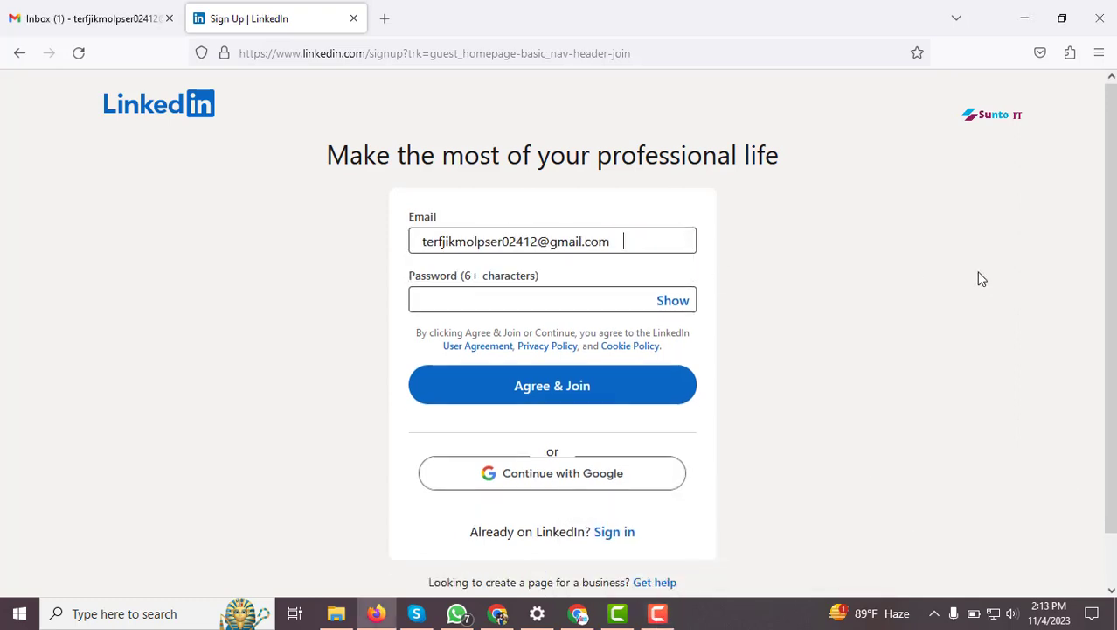
{"action": "left_click", "coordinate": [577, 310]}
{"action": "key", "text": "ctrl+v"}
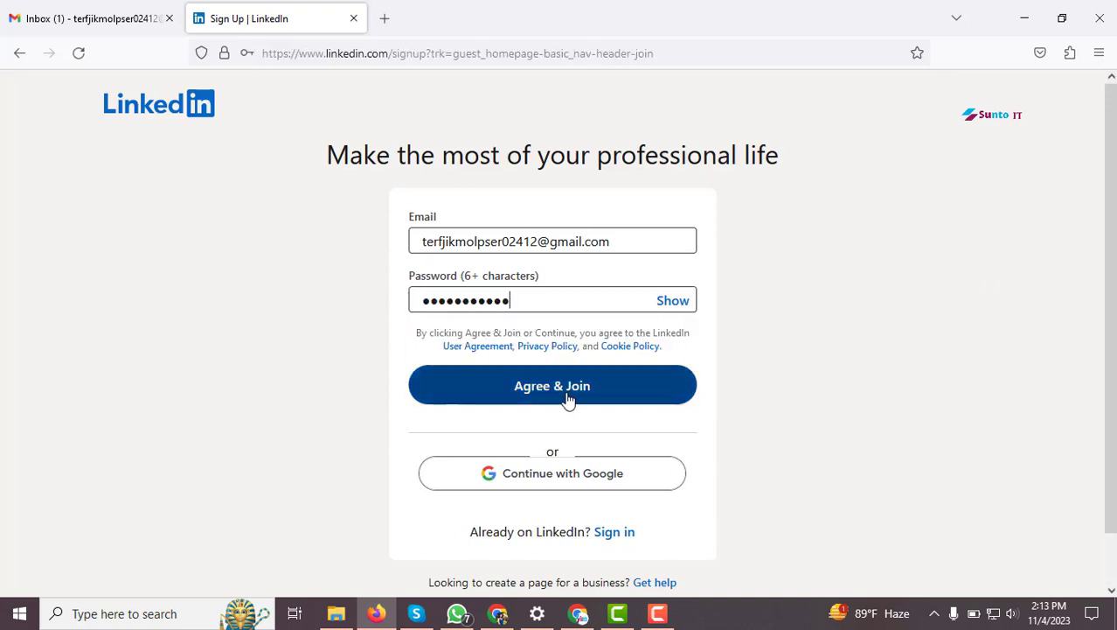
{"action": "left_click", "coordinate": [569, 399]}
Decline saving the login, enter the new user's first and last name, and continue
{"action": "left_click", "coordinate": [492, 259]}
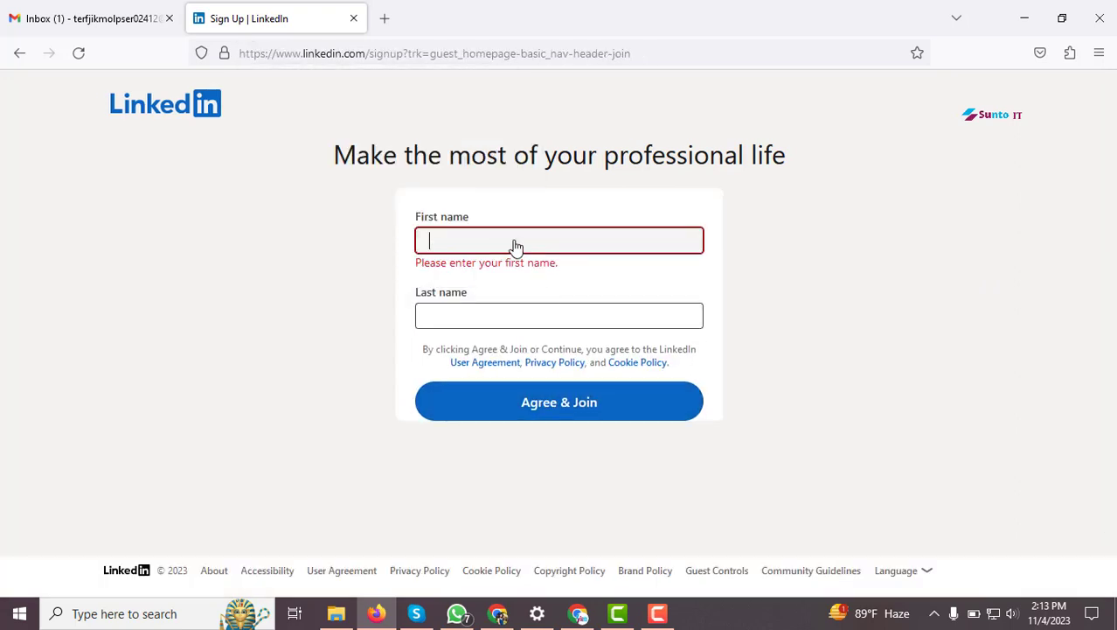
{"action": "type", "text": "Ali"}
{"action": "key", "text": "BackSpace"}
{"action": "key", "text": "BackSpace"}
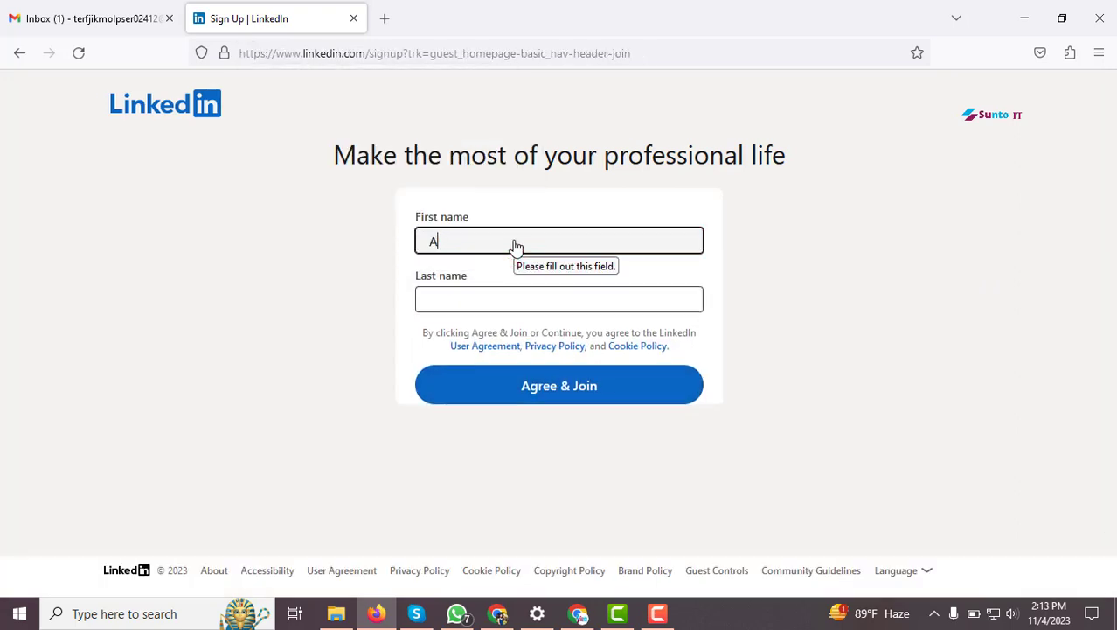
{"action": "key", "text": "BackSpace"}
{"action": "type", "text": "Mst Sadin"}
{"action": "key", "text": "BackSpace"}
{"action": "key", "text": "BackSpace"}
{"action": "key", "text": "BackSpace"}
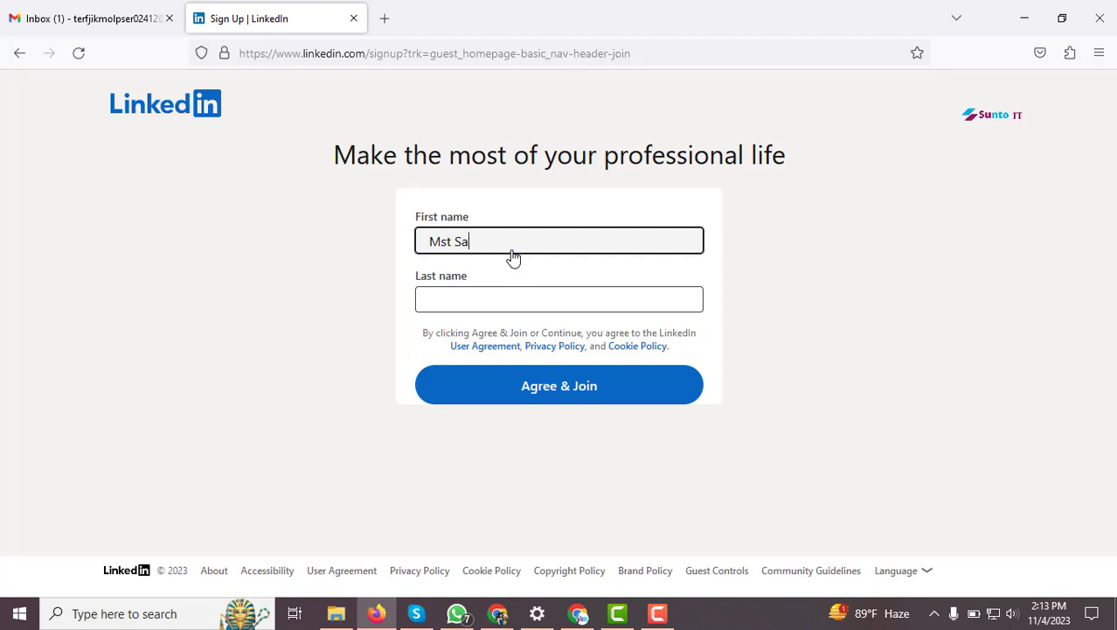
{"action": "type", "text": "bina"}
{"action": "left_click", "coordinate": [461, 299]}
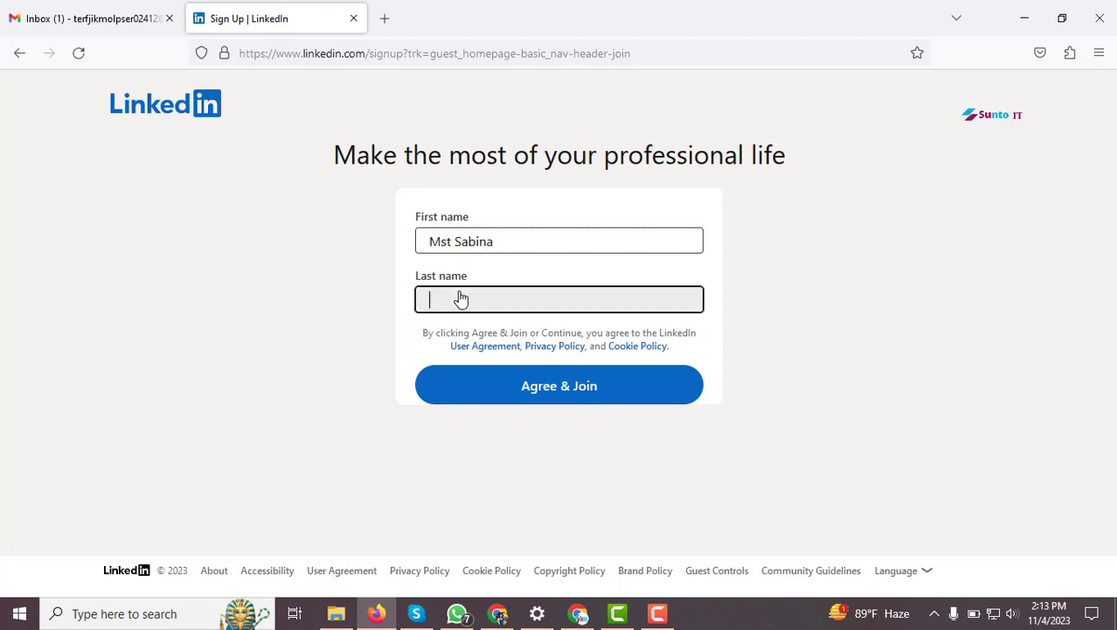
{"action": "type", "text": "Yes"}
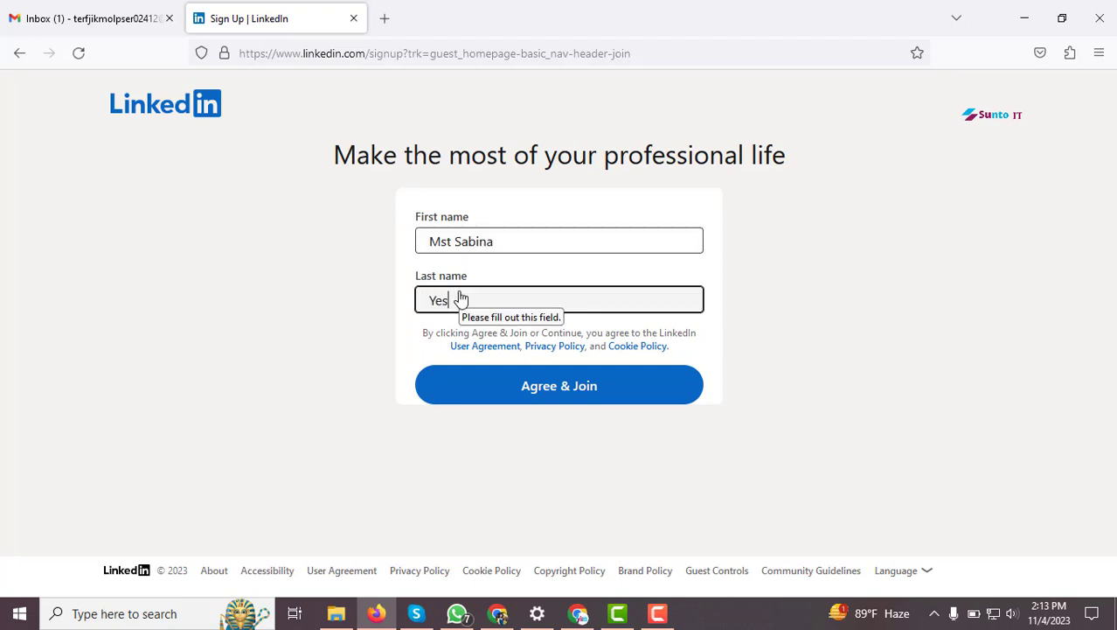
{"action": "type", "text": "mn"}
{"action": "left_click", "coordinate": [541, 383]}
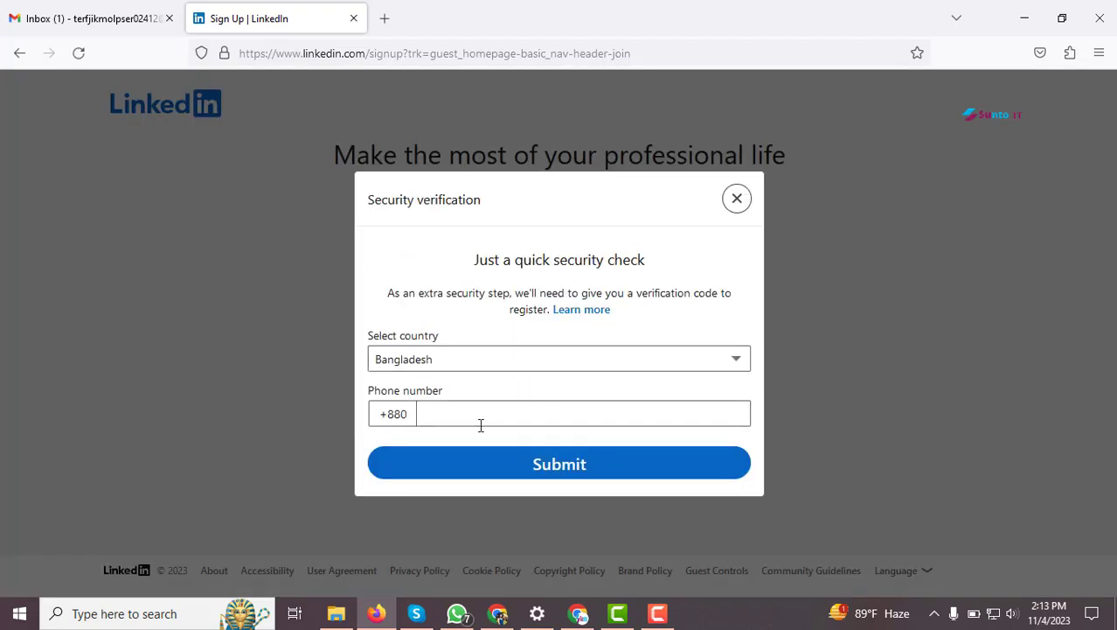
Enter a phone number for security verification and submit the SMS code received
{"action": "left_click", "coordinate": [468, 414]}
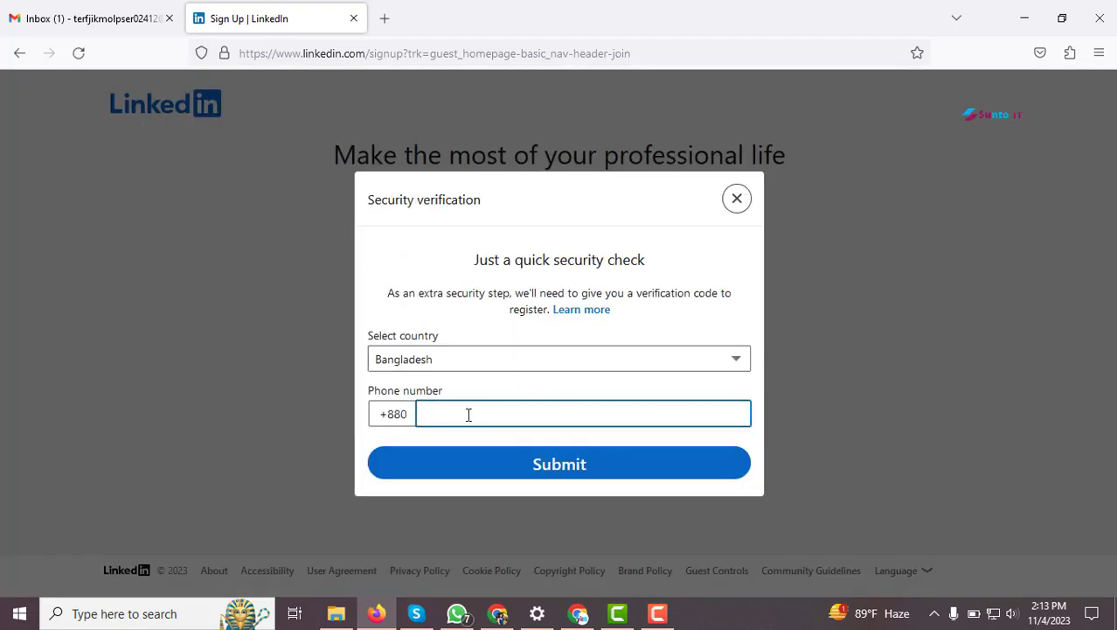
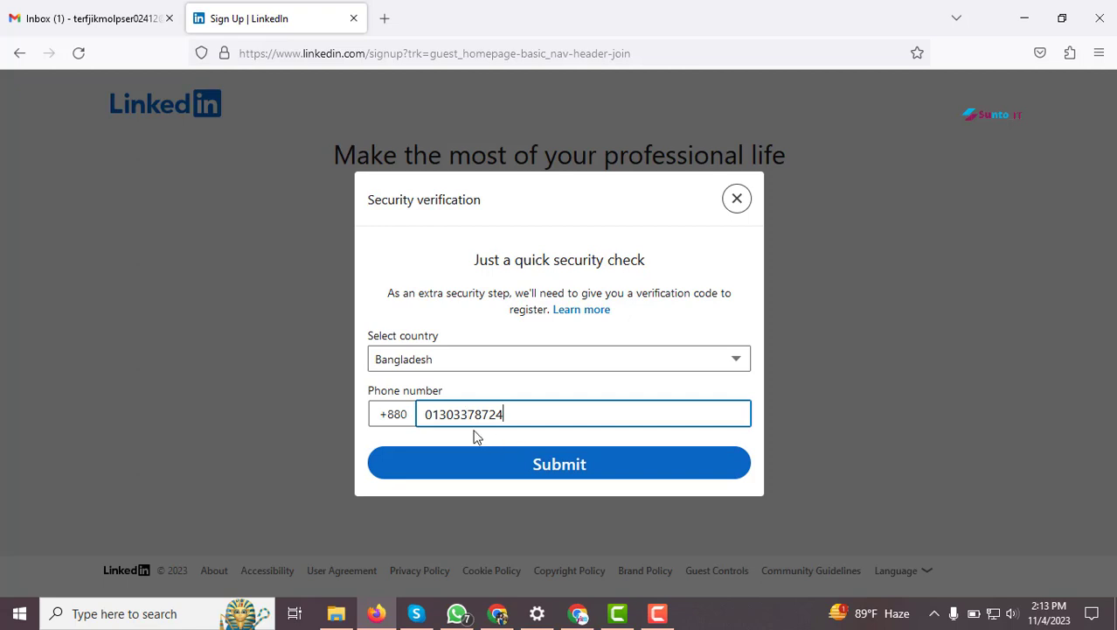
{"action": "left_click", "coordinate": [582, 454]}
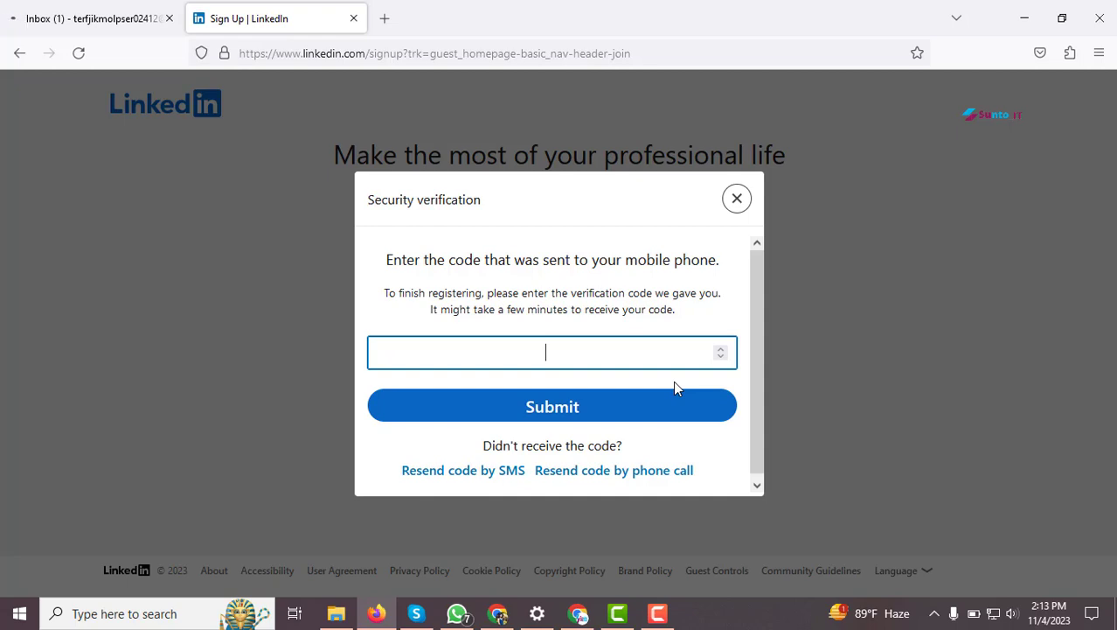
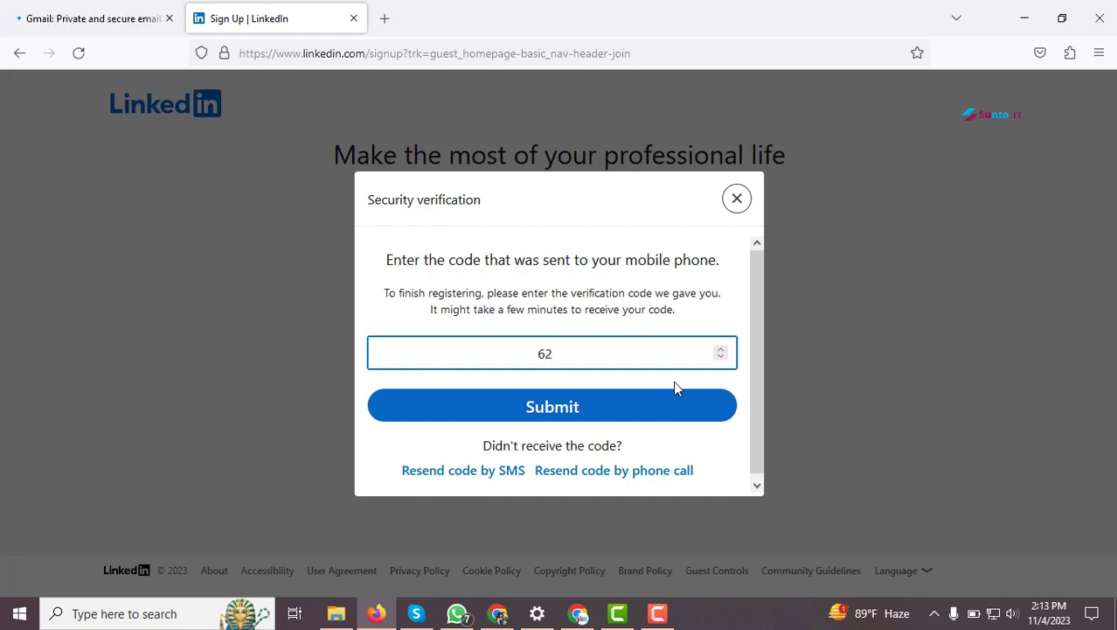
{"action": "key", "text": "Return"}
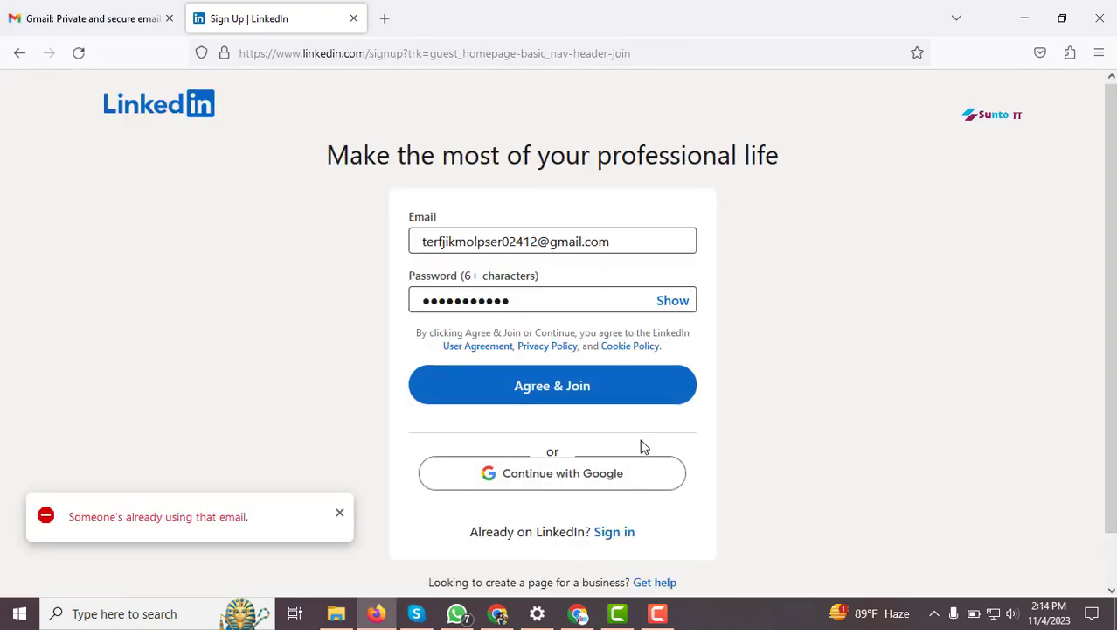
Resubmit the sign-up form with the same details
{"action": "left_click", "coordinate": [572, 242]}
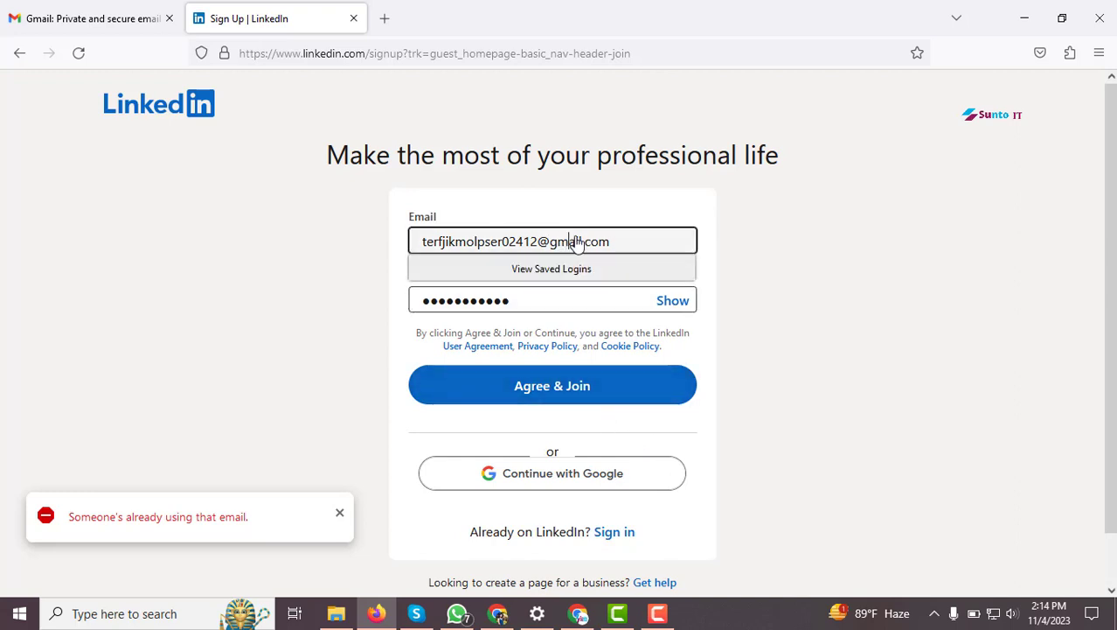
{"action": "left_click", "coordinate": [628, 246]}
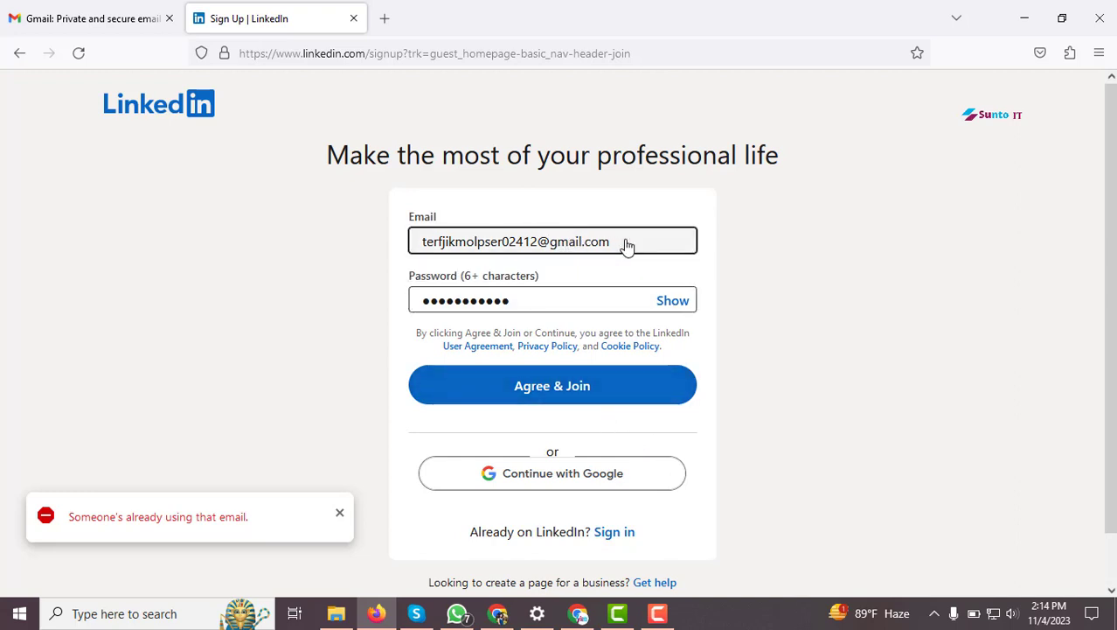
{"action": "left_click", "coordinate": [574, 395]}
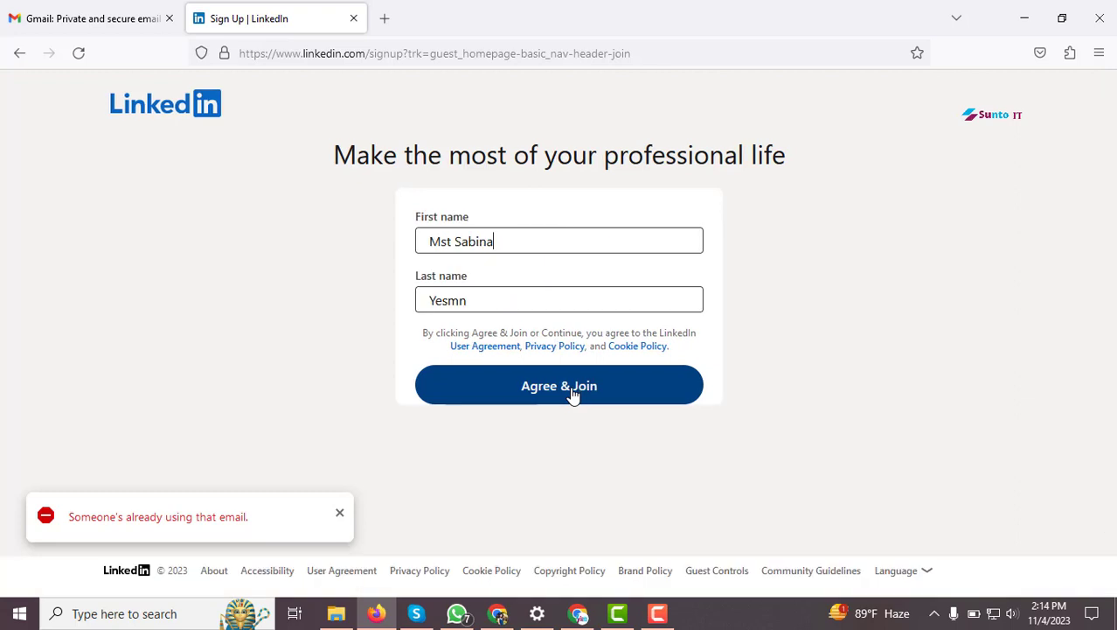
{"action": "left_click", "coordinate": [573, 390]}
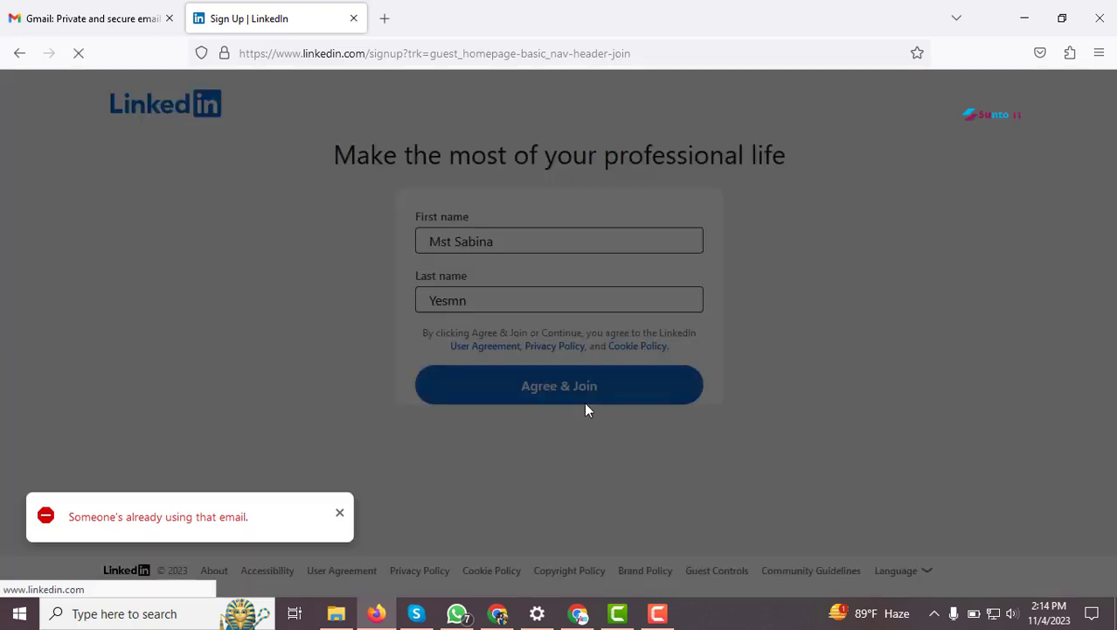
Start the phone verification, sign in to Gmail, and submit the verification code
{"action": "left_click", "coordinate": [503, 416]}
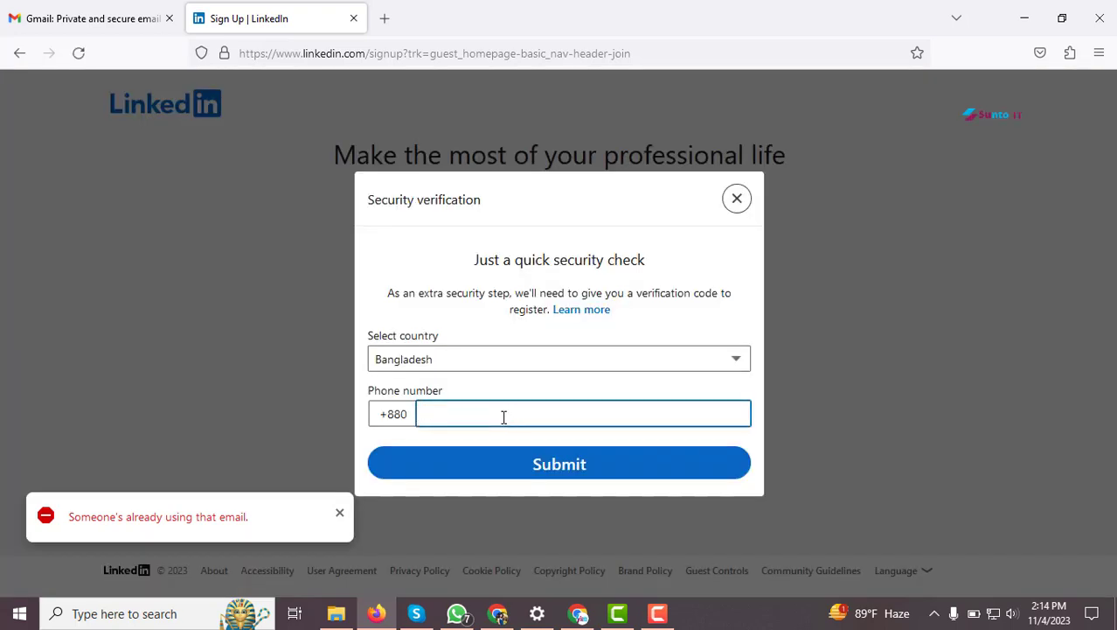
{"action": "left_click", "coordinate": [126, 12]}
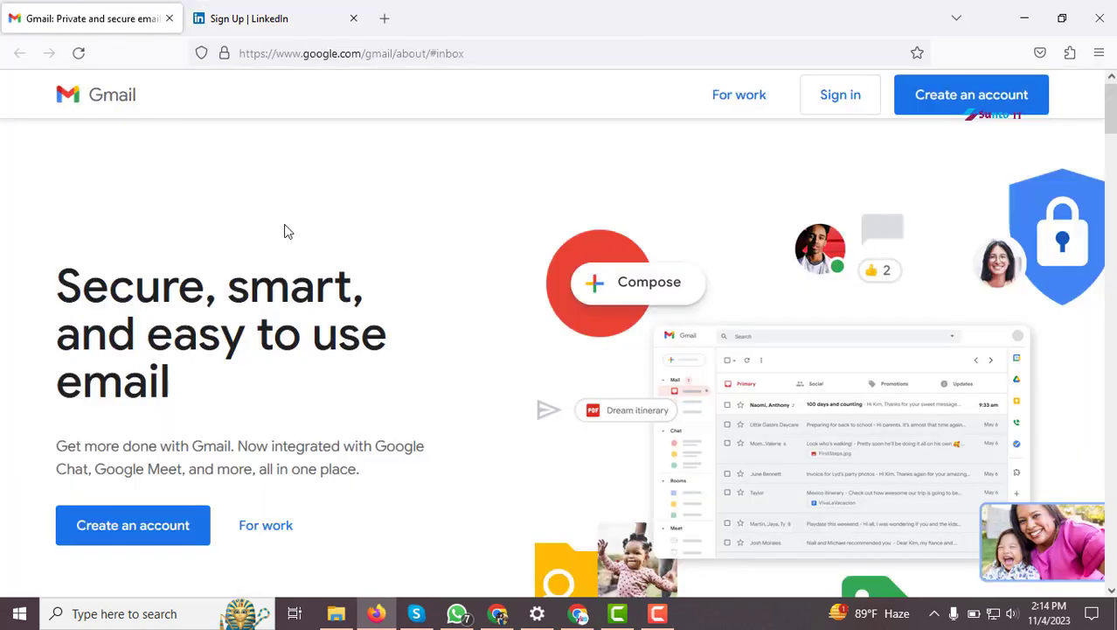
{"action": "left_click", "coordinate": [830, 104]}
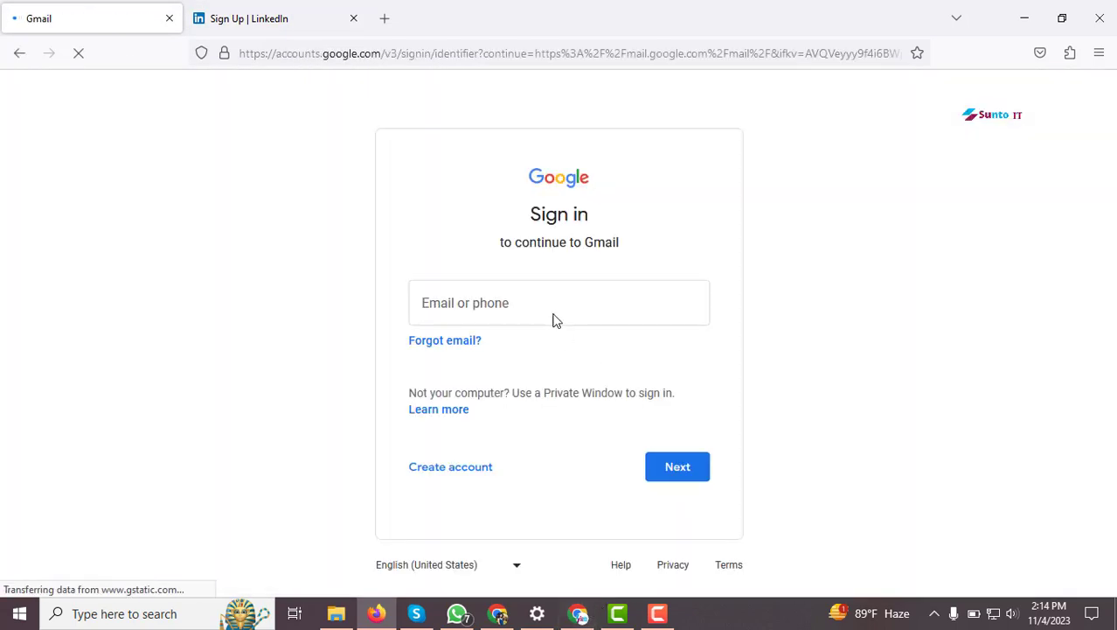
{"action": "left_click", "coordinate": [541, 304]}
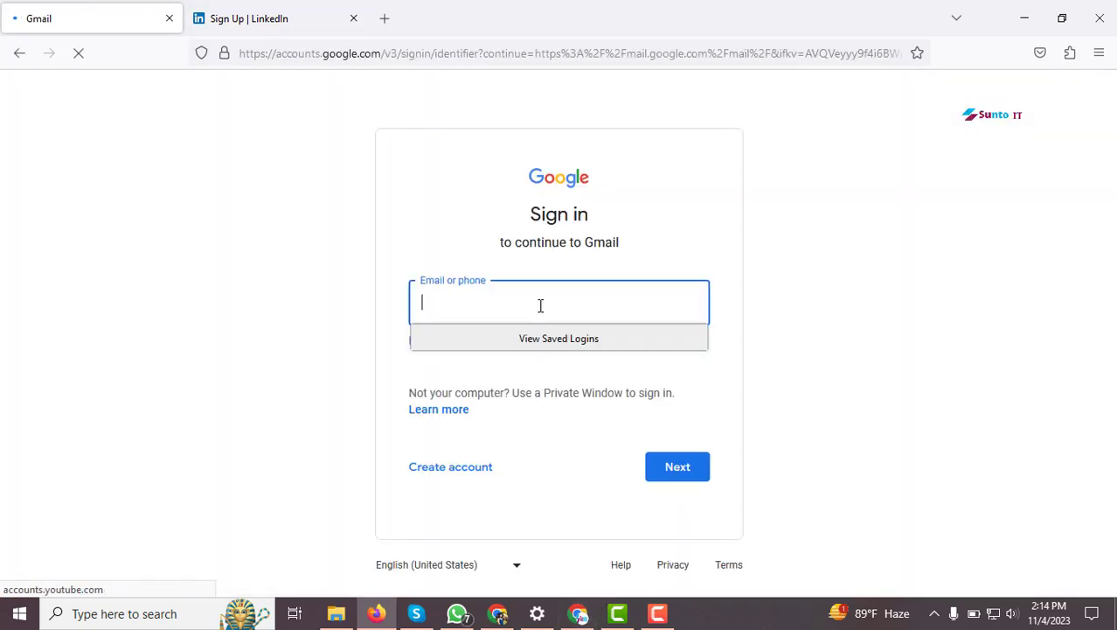
{"action": "left_click", "coordinate": [666, 614]}
{"action": "left_click", "coordinate": [1037, 533]}
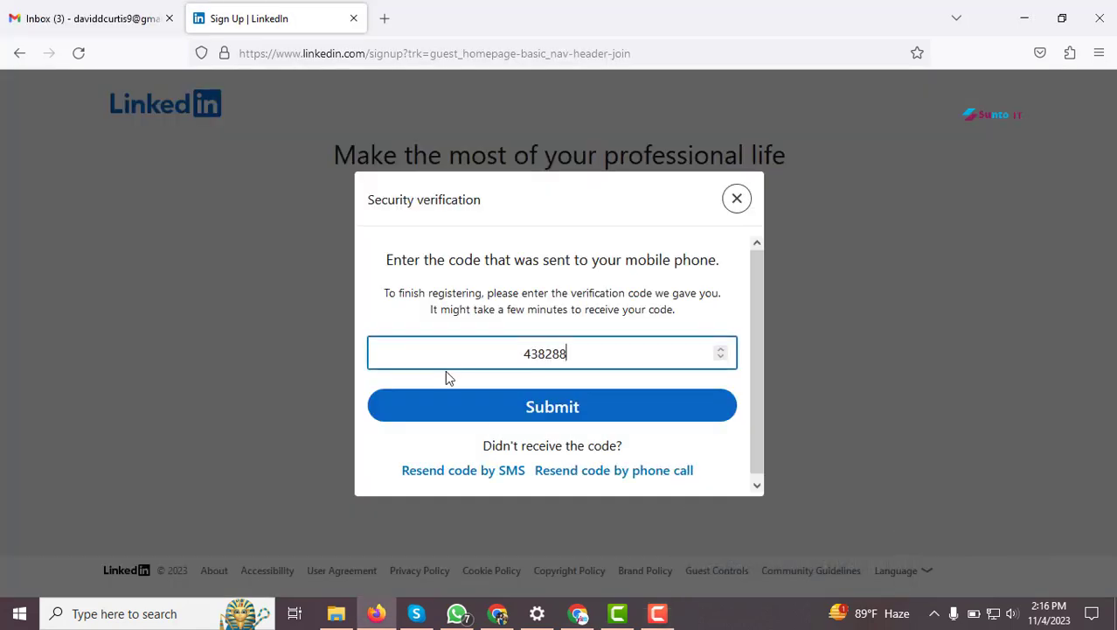
{"action": "left_click", "coordinate": [549, 406]}
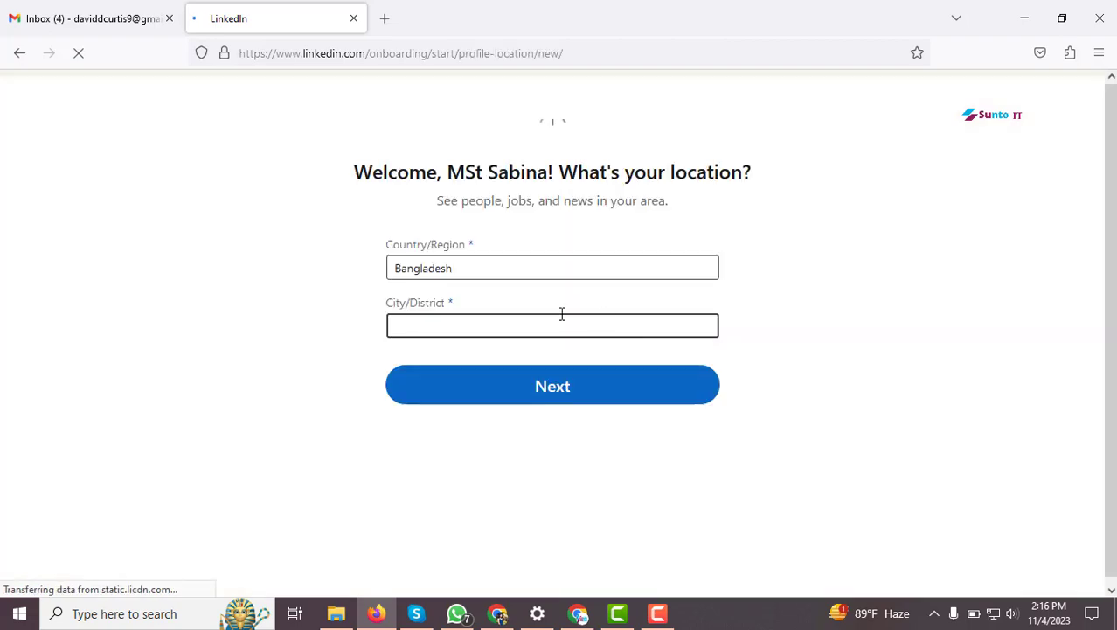
Set the location to Jessore Sadar Upazila, Khulna
{"action": "left_click", "coordinate": [501, 324]}
{"action": "type", "text": "jse"}
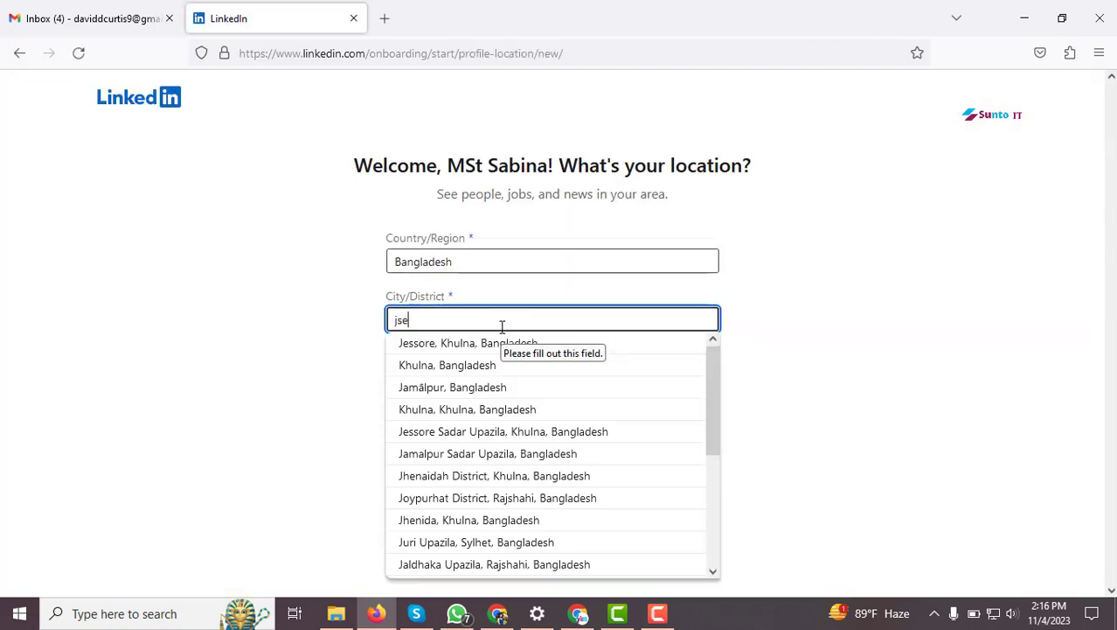
{"action": "key", "text": "BackSpace"}
{"action": "key", "text": "BackSpace"}
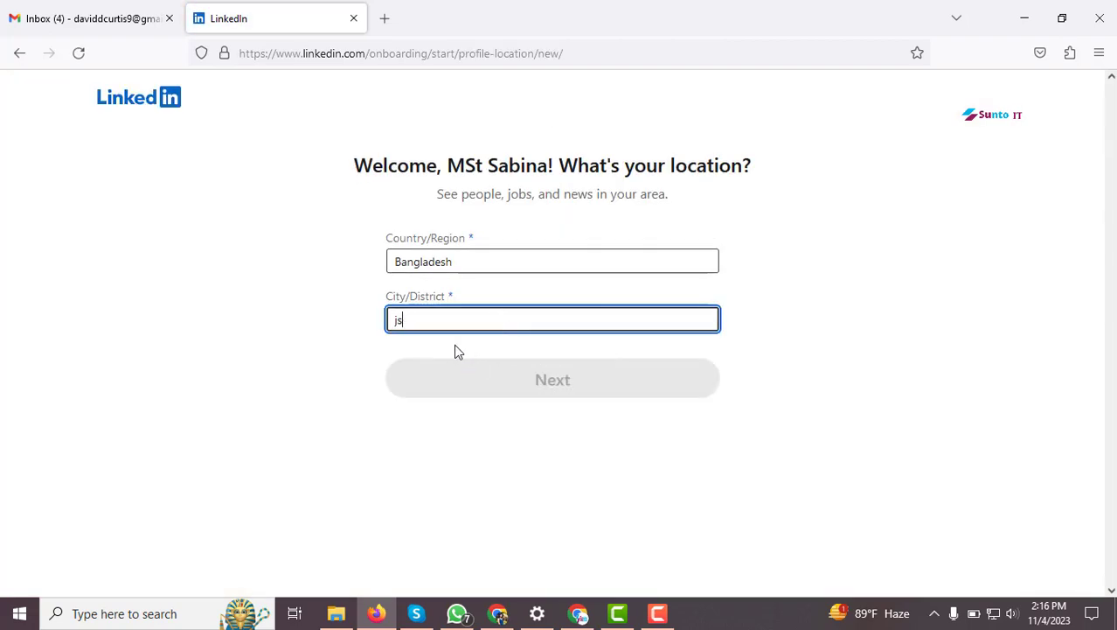
{"action": "type", "text": "e"}
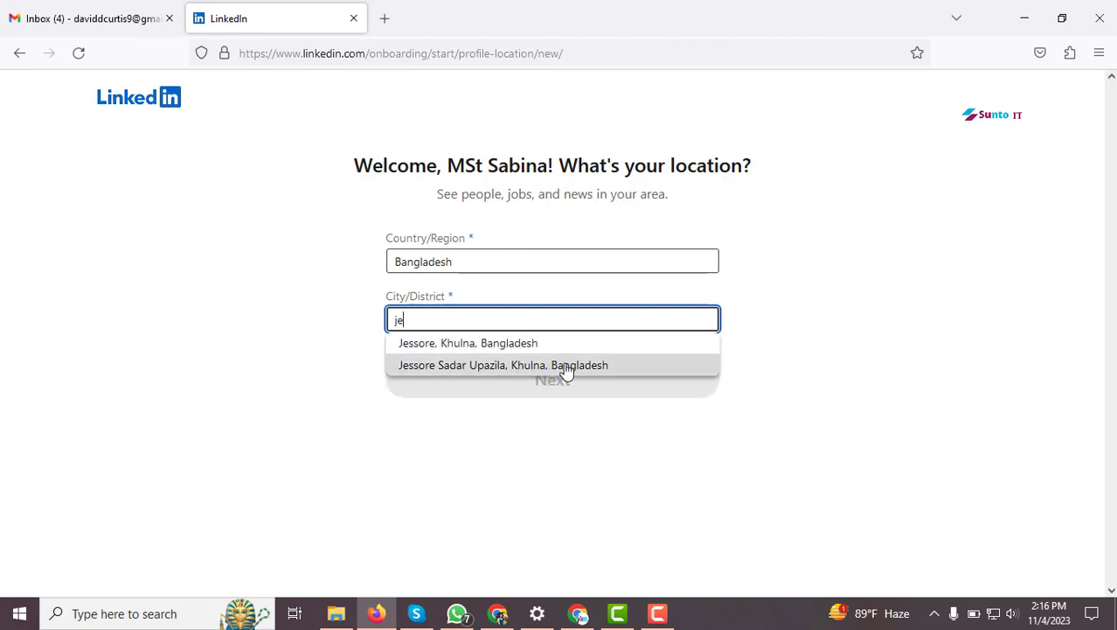
{"action": "left_click", "coordinate": [564, 365]}
{"action": "key", "text": "Return"}
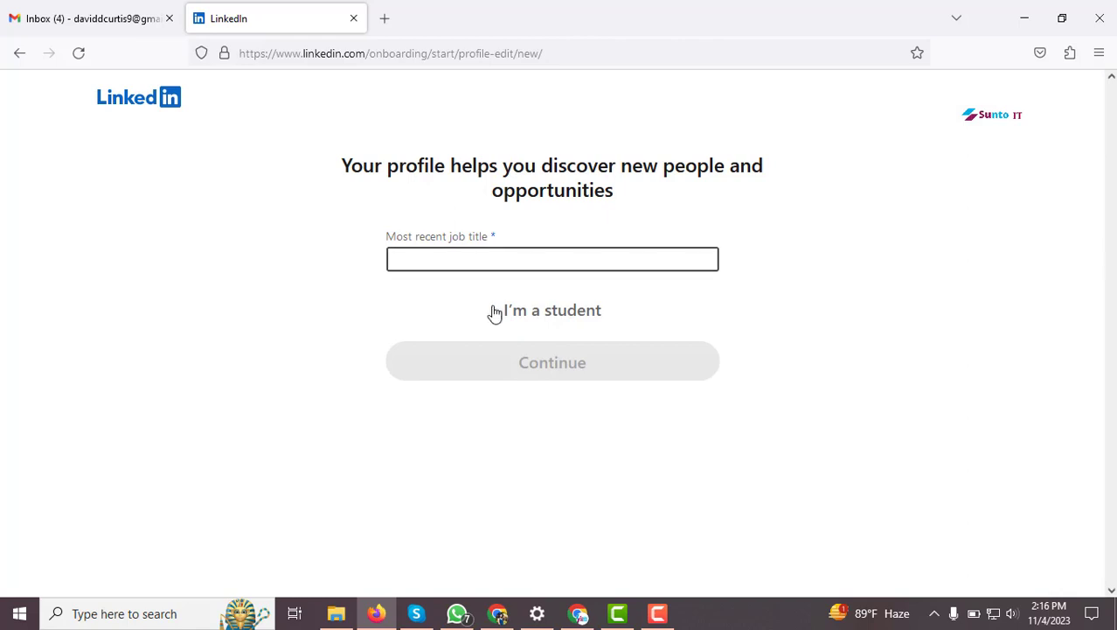
Mark the profile as a student at Jessore Polytechnic Institute
{"action": "left_click", "coordinate": [493, 312]}
{"action": "left_click", "coordinate": [465, 269]}
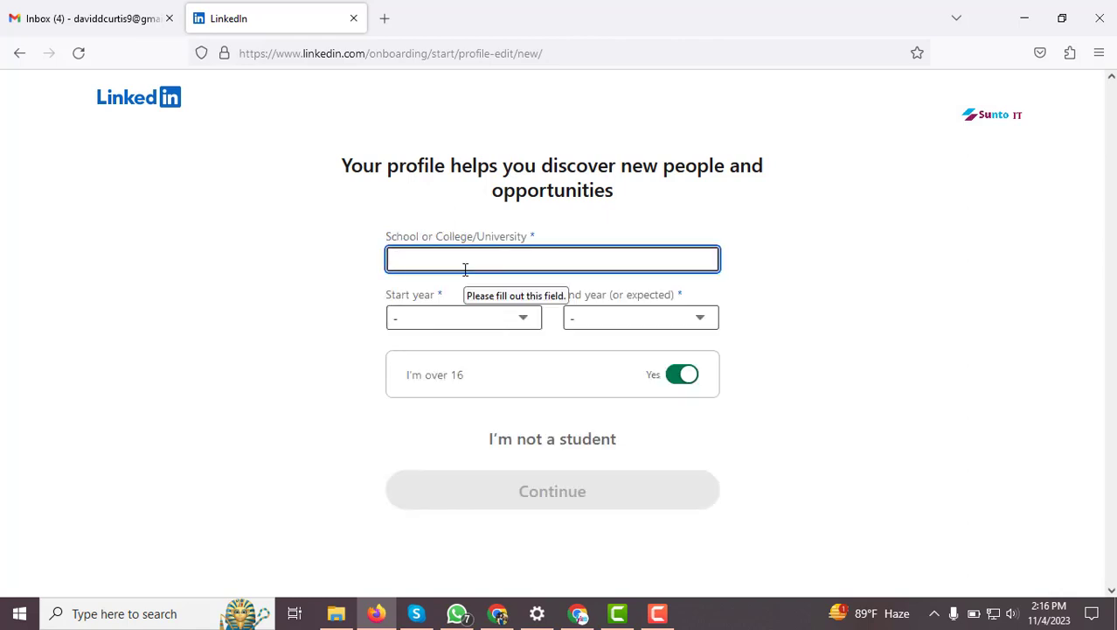
{"action": "type", "text": "ja"}
{"action": "key", "text": "BackSpace"}
{"action": "key", "text": "BackSpace"}
{"action": "type", "text": "ja"}
{"action": "key", "text": "BackSpace"}
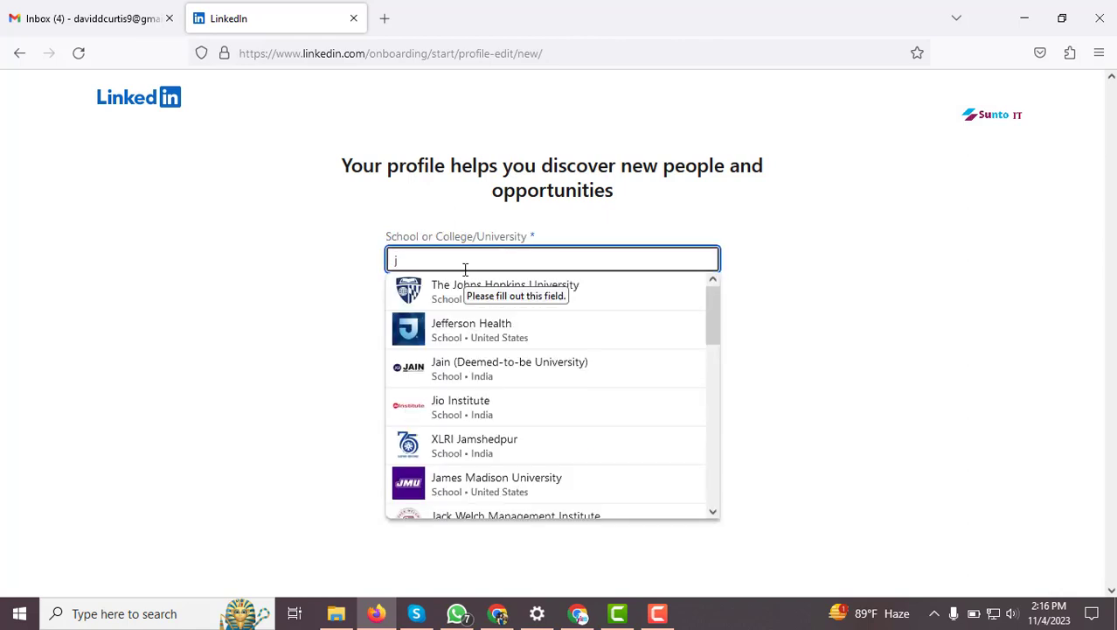
{"action": "type", "text": "esshore"}
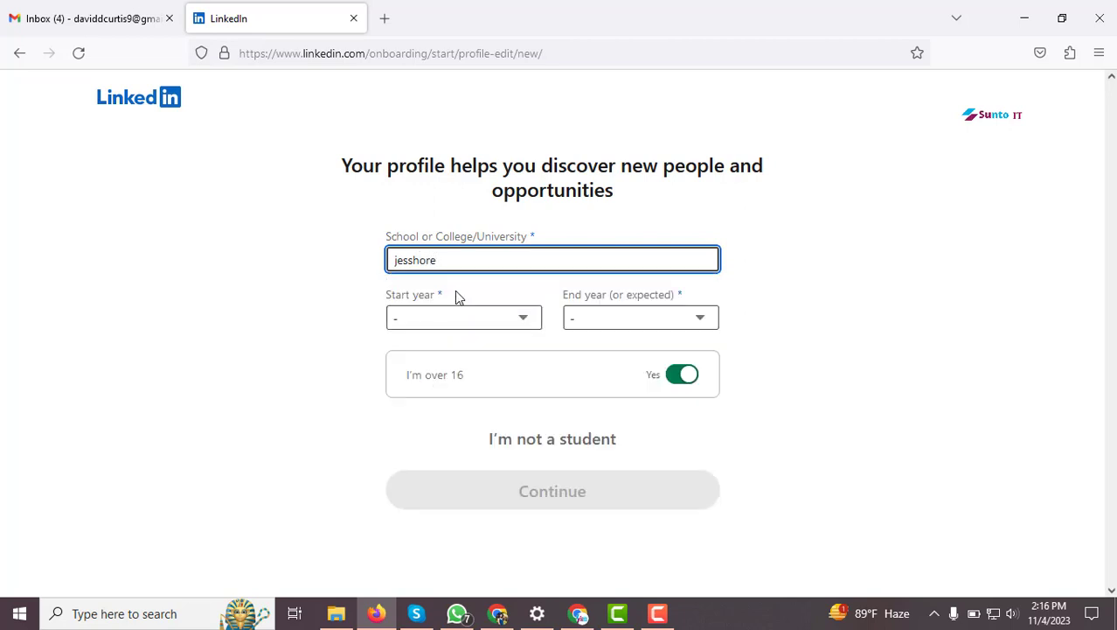
{"action": "left_click_drag", "start_coordinate": [450, 261], "coordinate": [281, 259]}
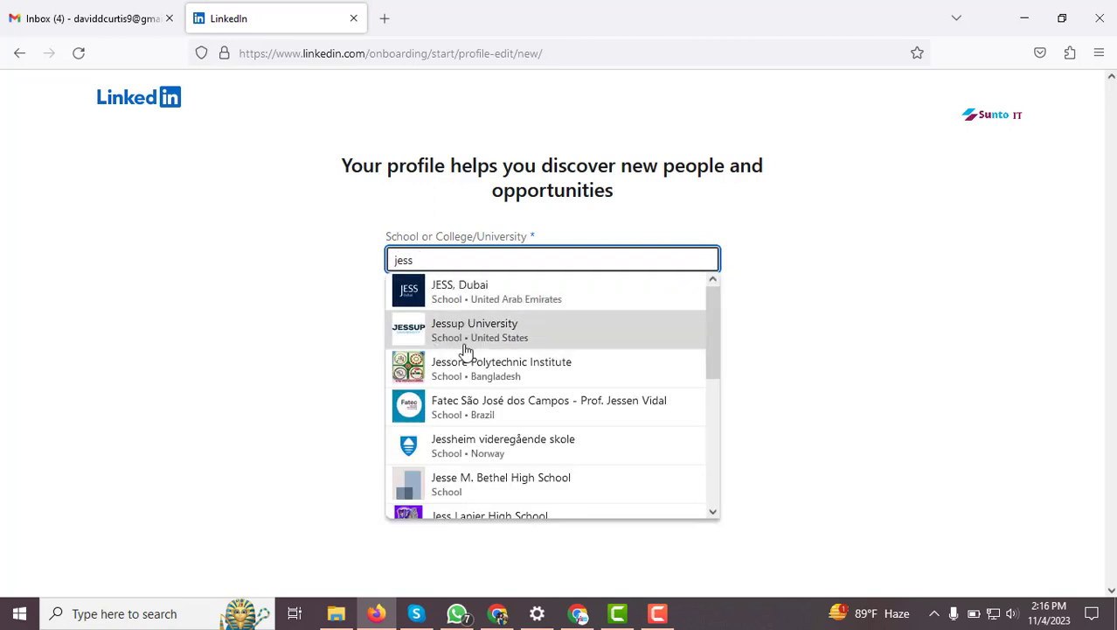
{"action": "left_click", "coordinate": [466, 377]}
Set the study years to 2020–2023 and leave the over-16 answer as Yes
{"action": "left_click", "coordinate": [449, 320]}
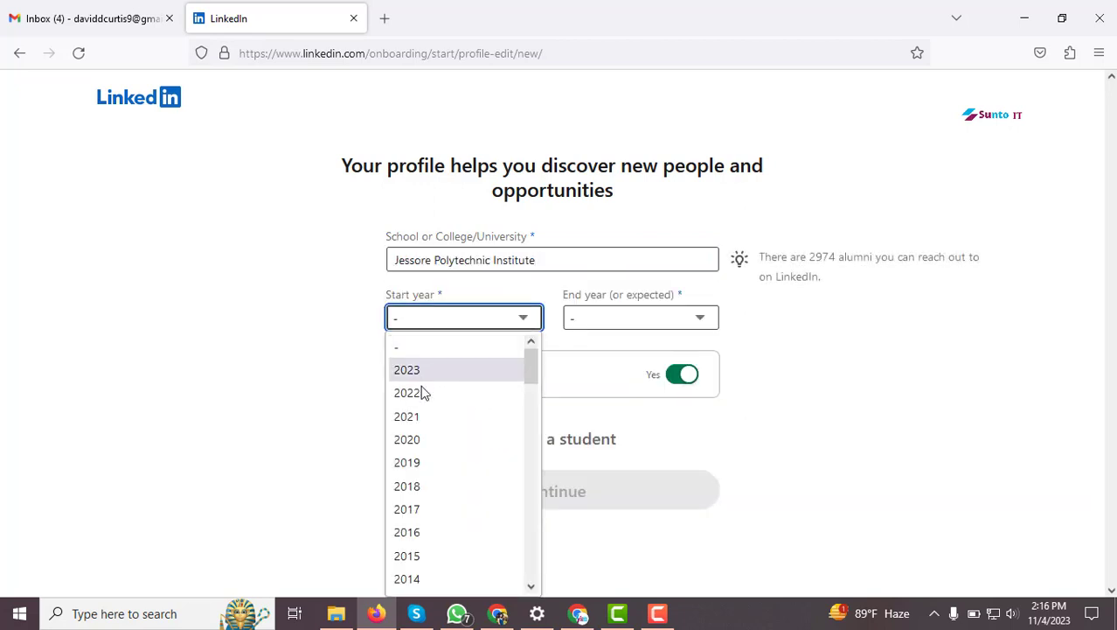
{"action": "left_click", "coordinate": [432, 438]}
{"action": "left_click", "coordinate": [642, 317]}
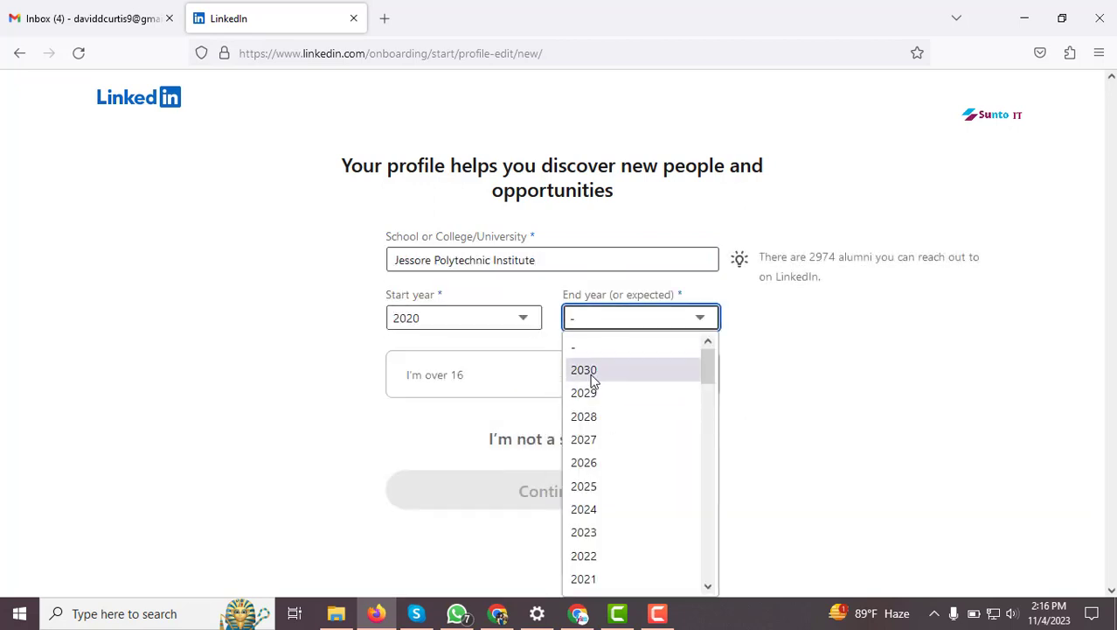
{"action": "left_click", "coordinate": [594, 372]}
{"action": "left_click", "coordinate": [618, 319]}
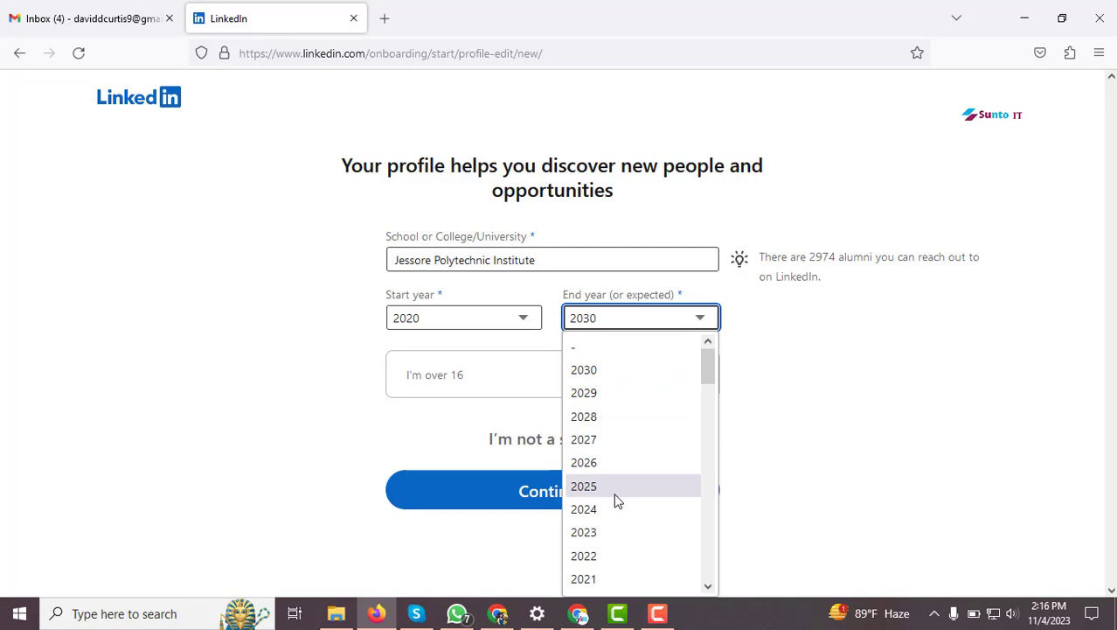
{"action": "left_click", "coordinate": [599, 531]}
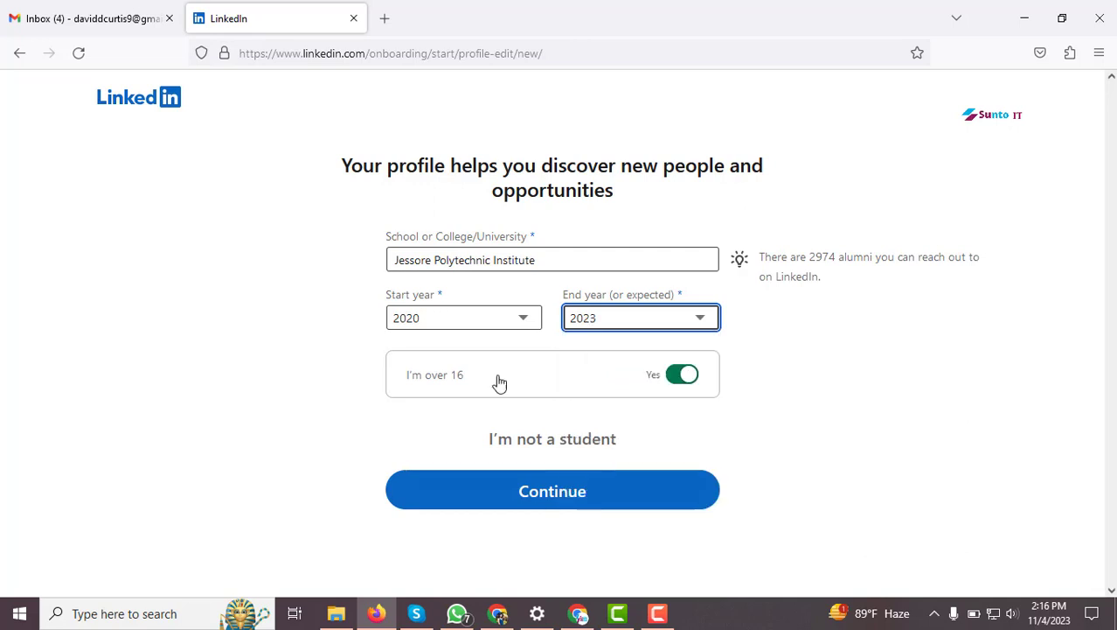
{"action": "left_click", "coordinate": [488, 373]}
{"action": "left_click", "coordinate": [670, 375]}
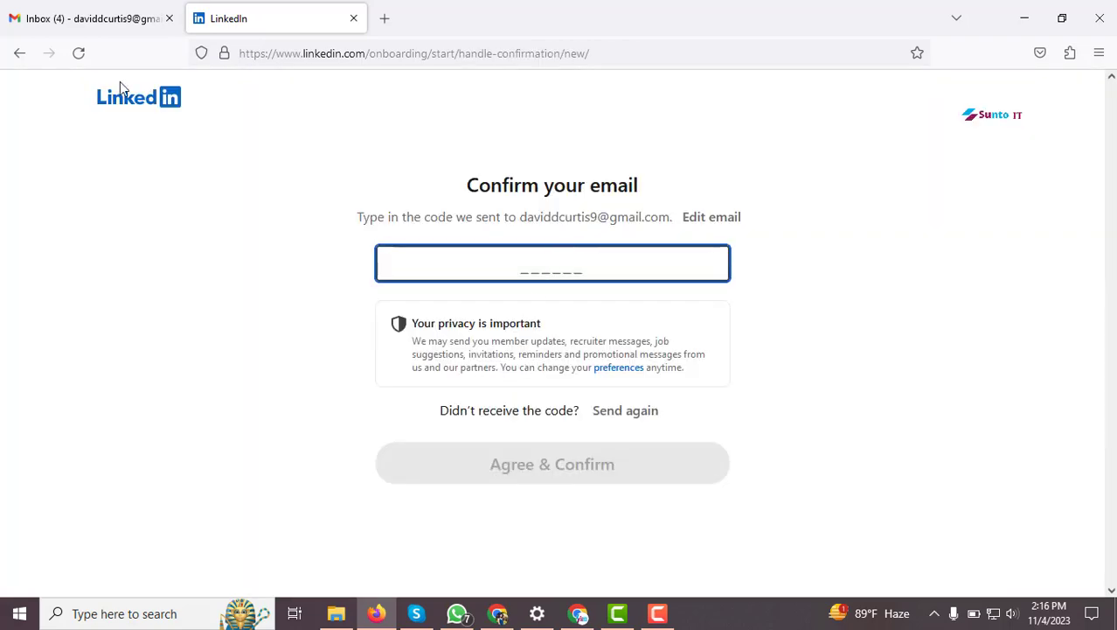
Copy the confirmation code from LinkedIn's email and confirm the email address
{"action": "left_click", "coordinate": [83, 19]}
{"action": "left_click", "coordinate": [441, 224]}
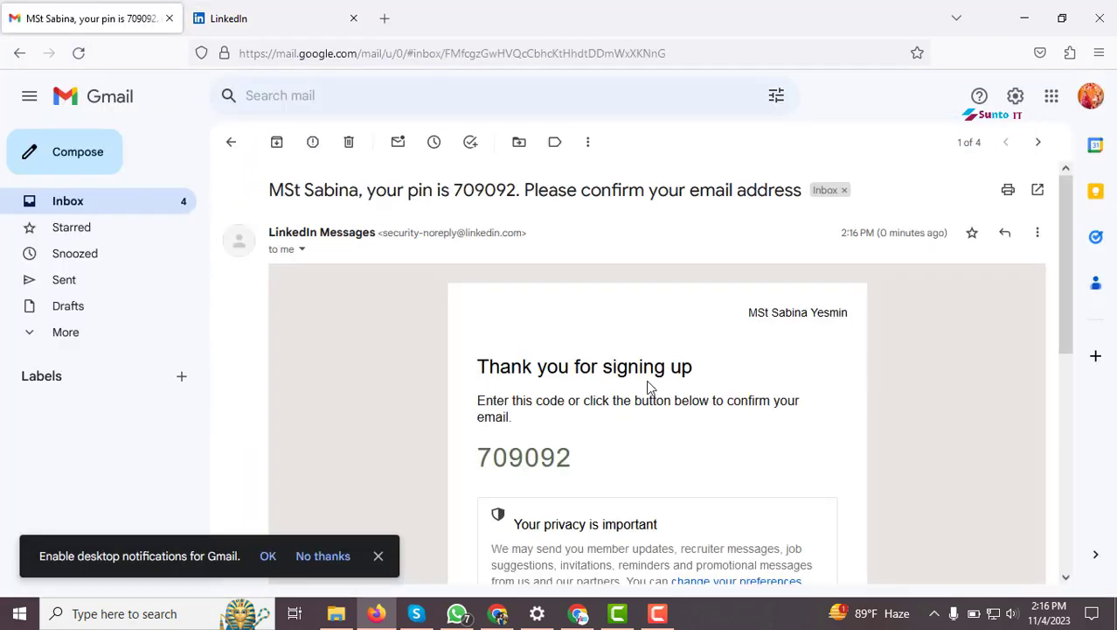
{"action": "double_click", "coordinate": [528, 463]}
{"action": "left_click", "coordinate": [261, 19]}
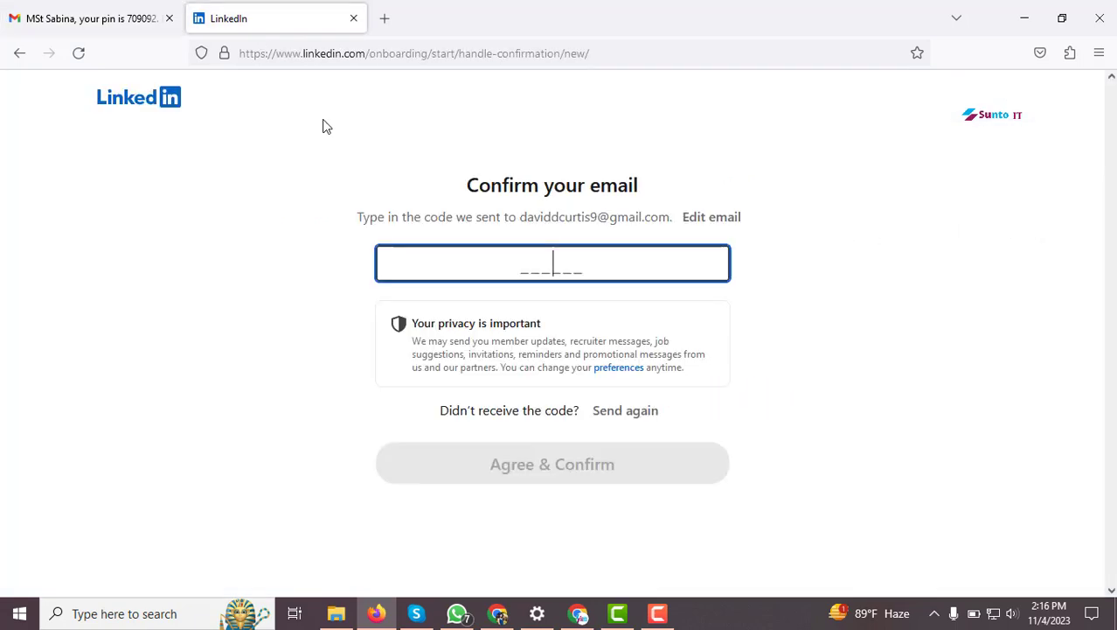
{"action": "left_click", "coordinate": [549, 460]}
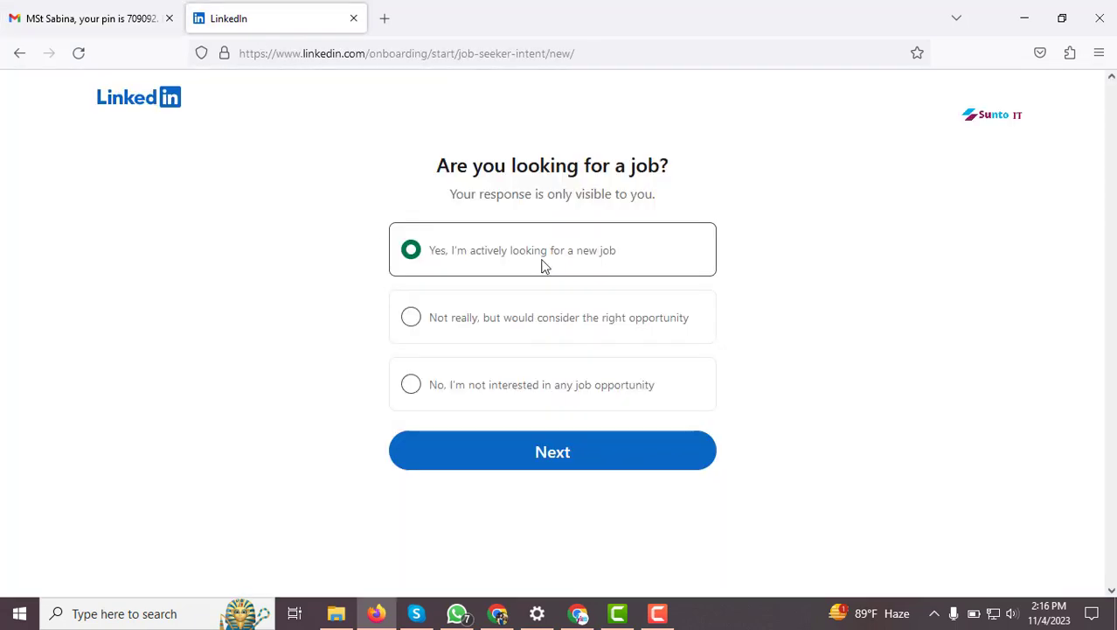
Answer that no job opportunity is wanted and skip finding people to connect with
{"action": "left_click", "coordinate": [490, 387]}
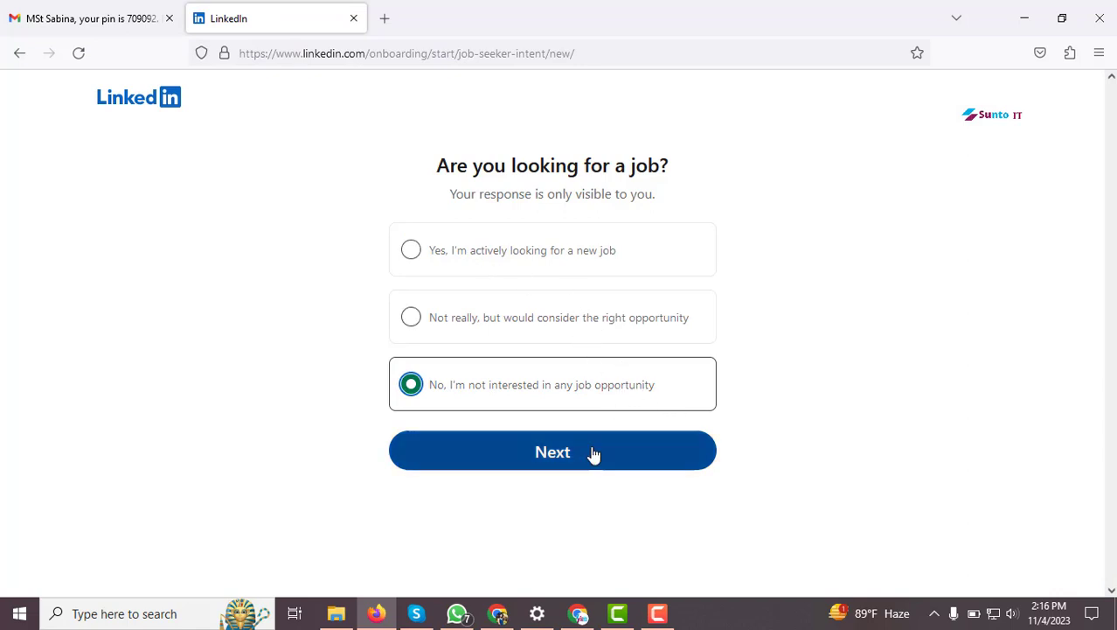
{"action": "left_click", "coordinate": [623, 453]}
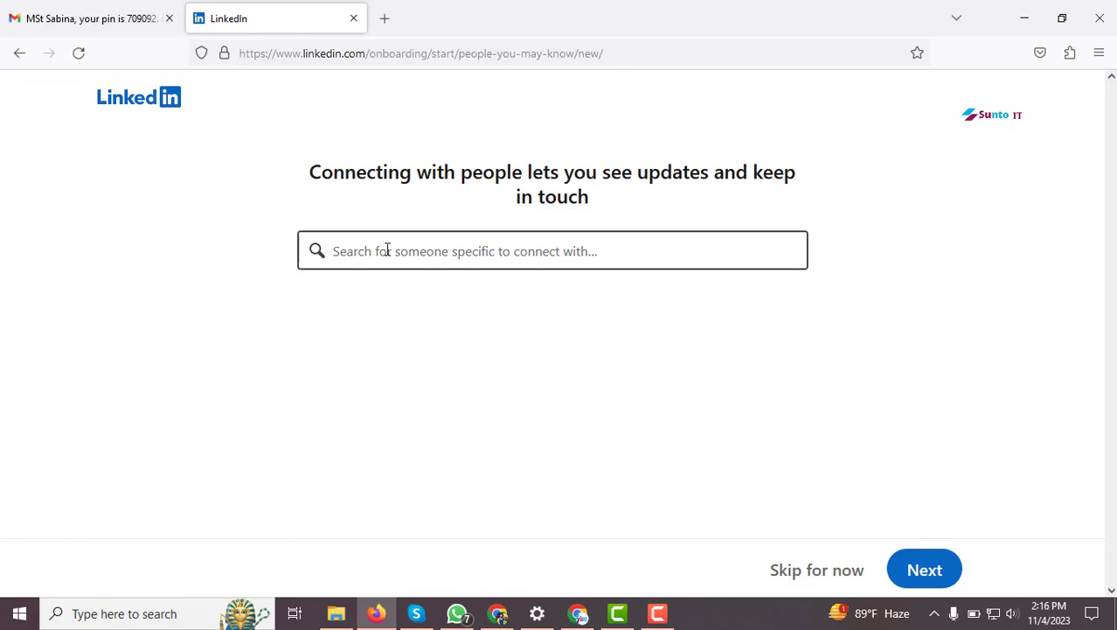
{"action": "left_click", "coordinate": [386, 250]}
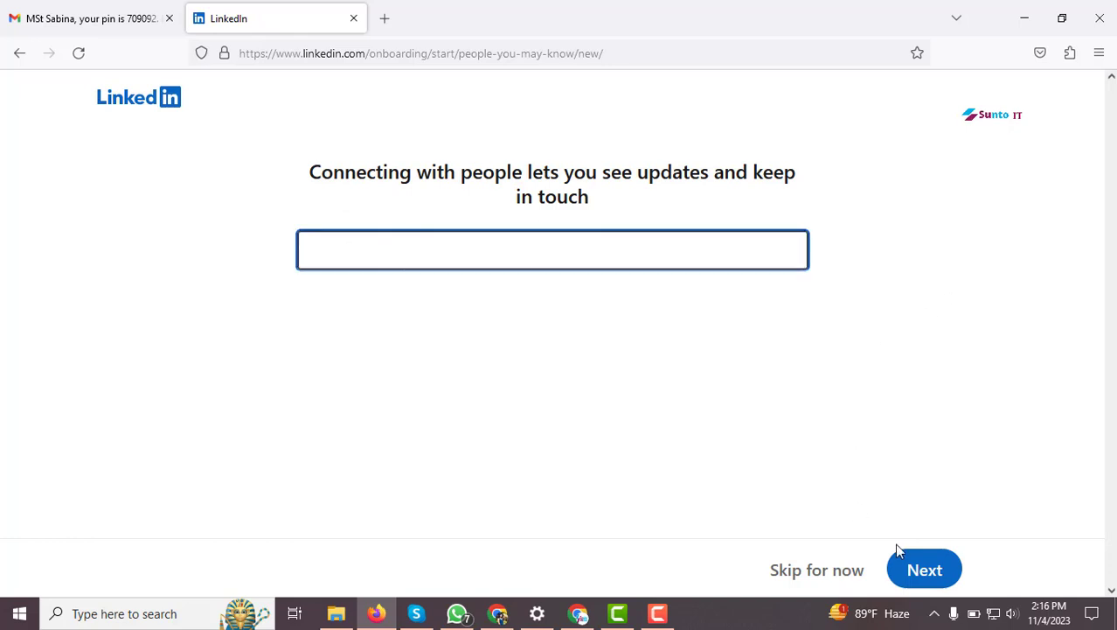
{"action": "left_click", "coordinate": [851, 573]}
{"action": "left_click", "coordinate": [801, 571]}
Skip adding a profile photo without choosing a file
{"action": "scroll", "coordinate": [638, 366], "scroll_direction": "down", "scroll_amount": 2}
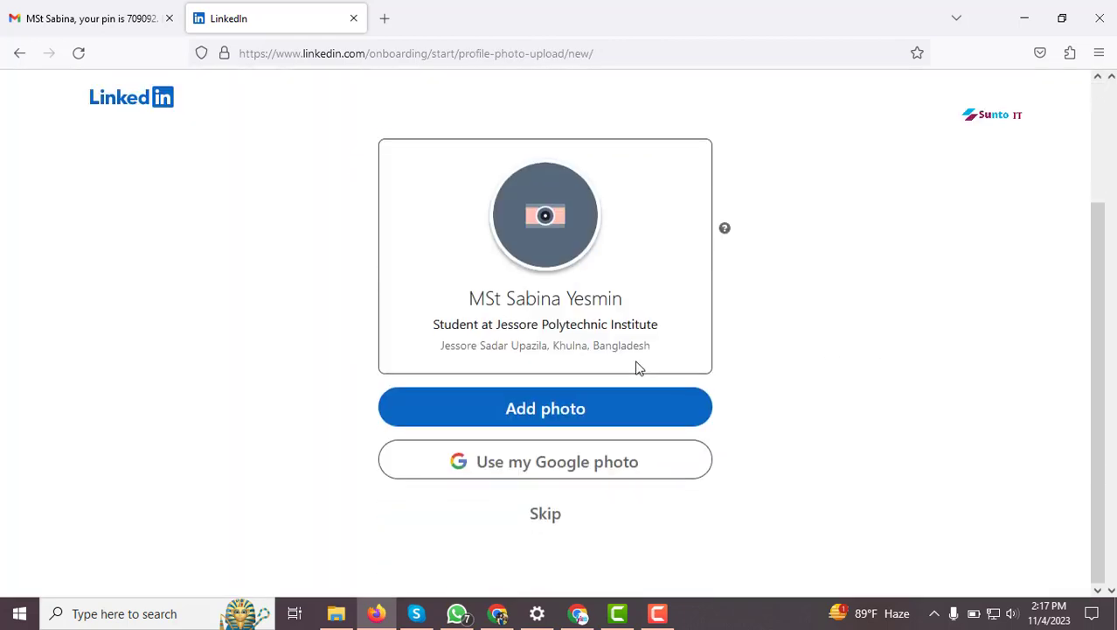
{"action": "left_click", "coordinate": [518, 413]}
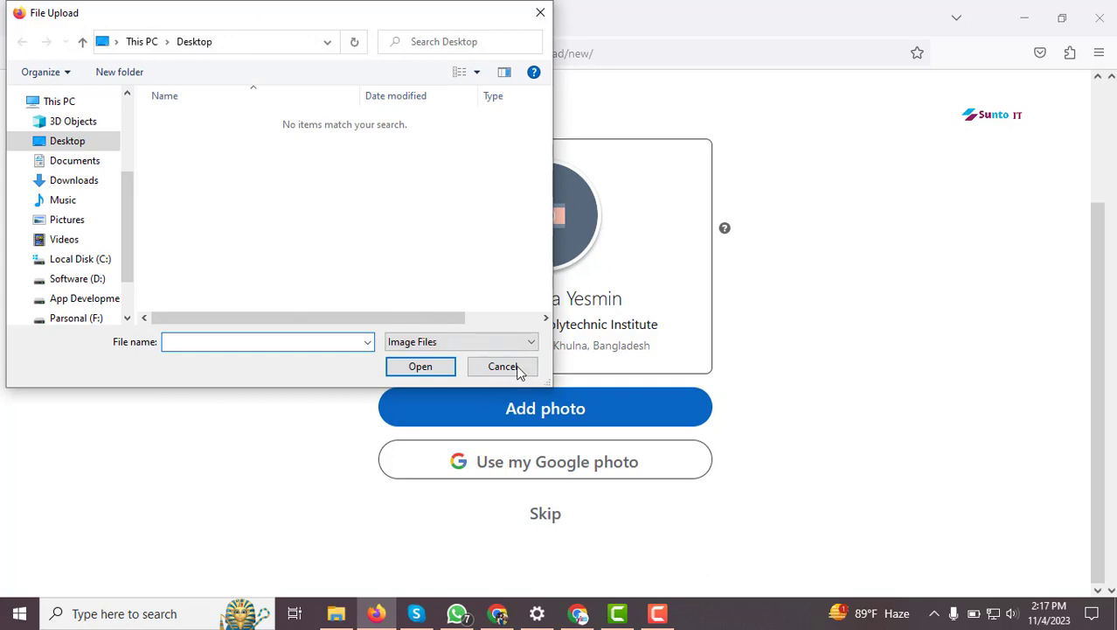
{"action": "left_click", "coordinate": [517, 367]}
{"action": "left_click", "coordinate": [539, 518]}
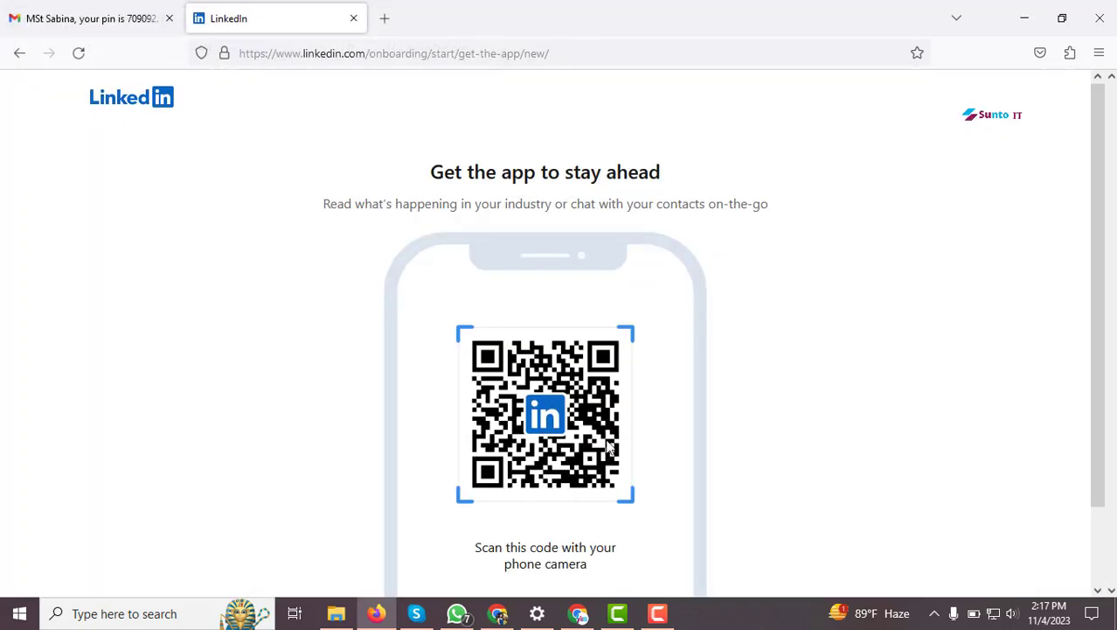
Continue past the get-the-app page and finish the follow recommendations
{"action": "scroll", "coordinate": [604, 490], "scroll_direction": "down", "scroll_amount": 2}
{"action": "left_click", "coordinate": [579, 564]}
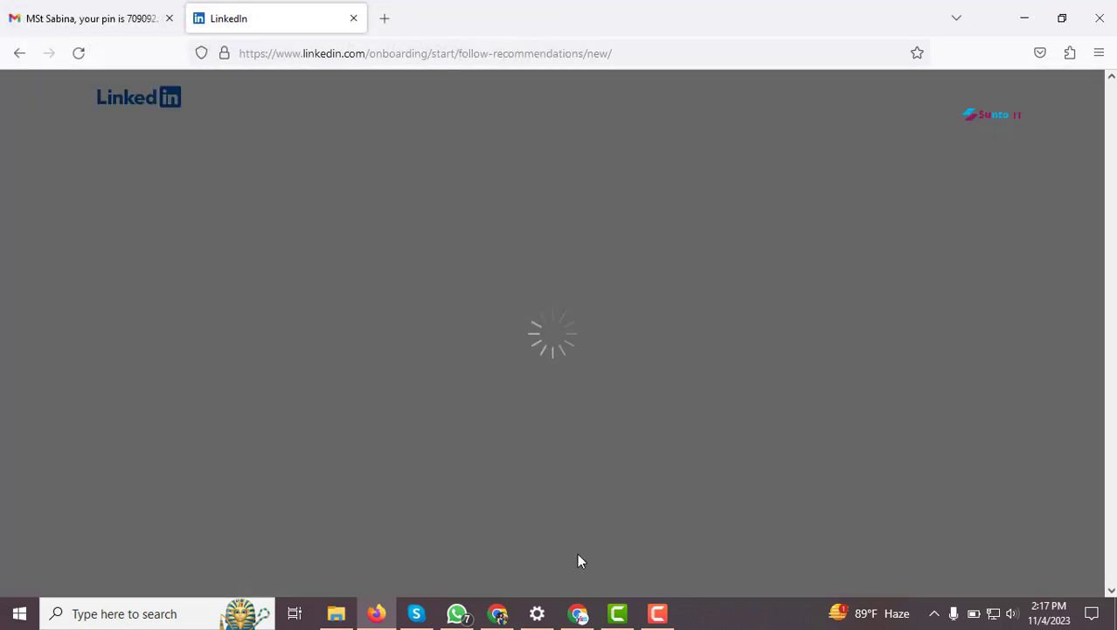
{"action": "scroll", "coordinate": [444, 451], "scroll_direction": "down", "scroll_amount": 8}
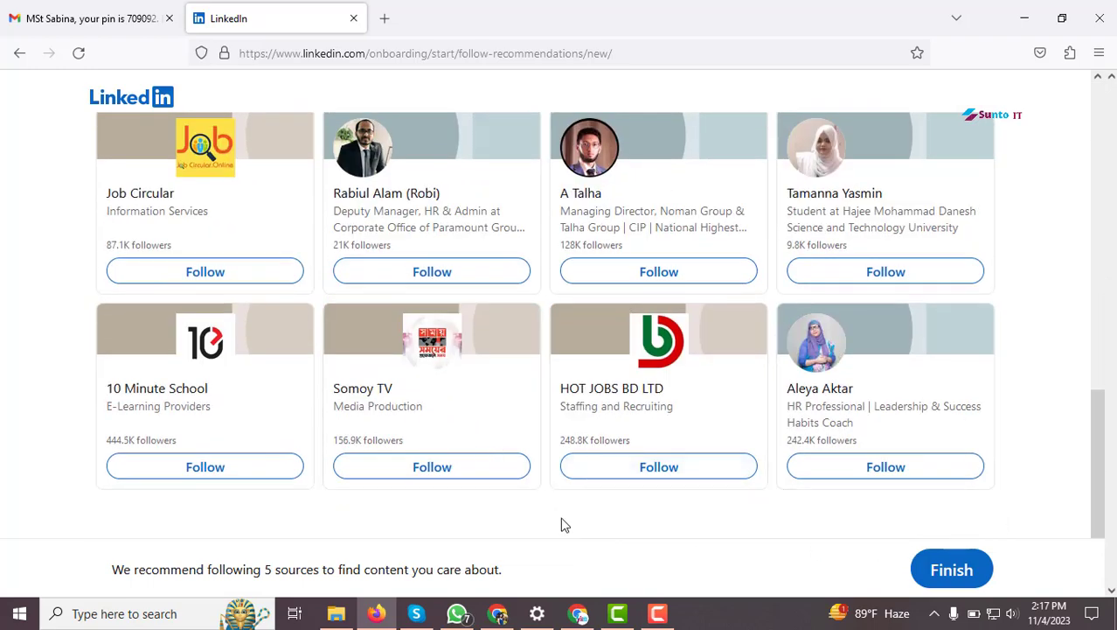
{"action": "scroll", "coordinate": [564, 523], "scroll_direction": "up", "scroll_amount": 10}
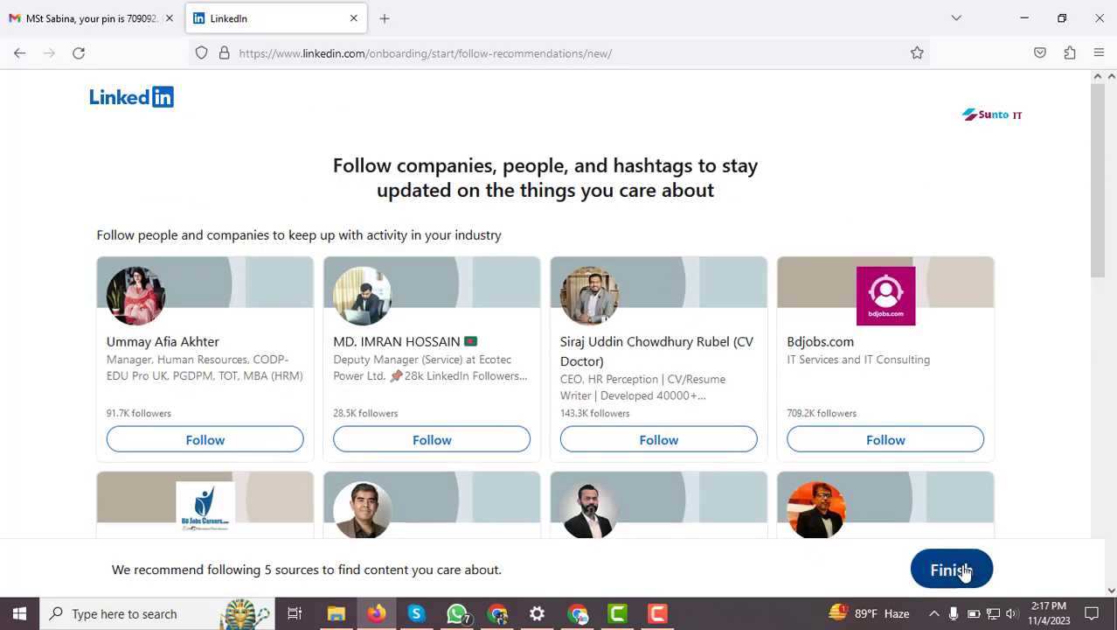
{"action": "left_click", "coordinate": [965, 570]}
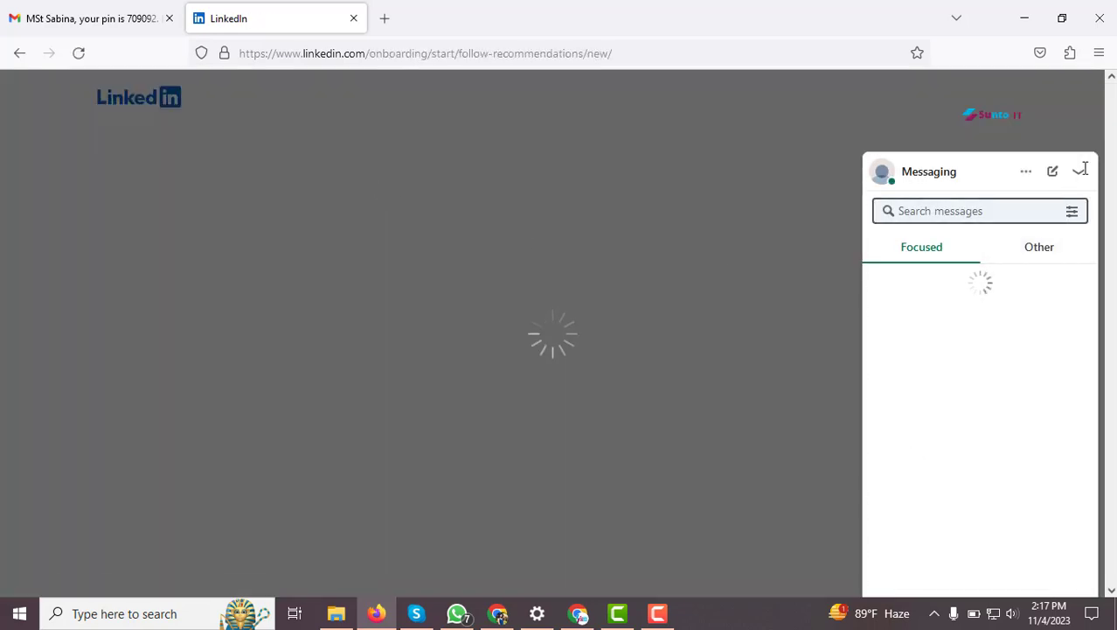
{"action": "scroll", "coordinate": [434, 312], "scroll_direction": "down", "scroll_amount": 8}
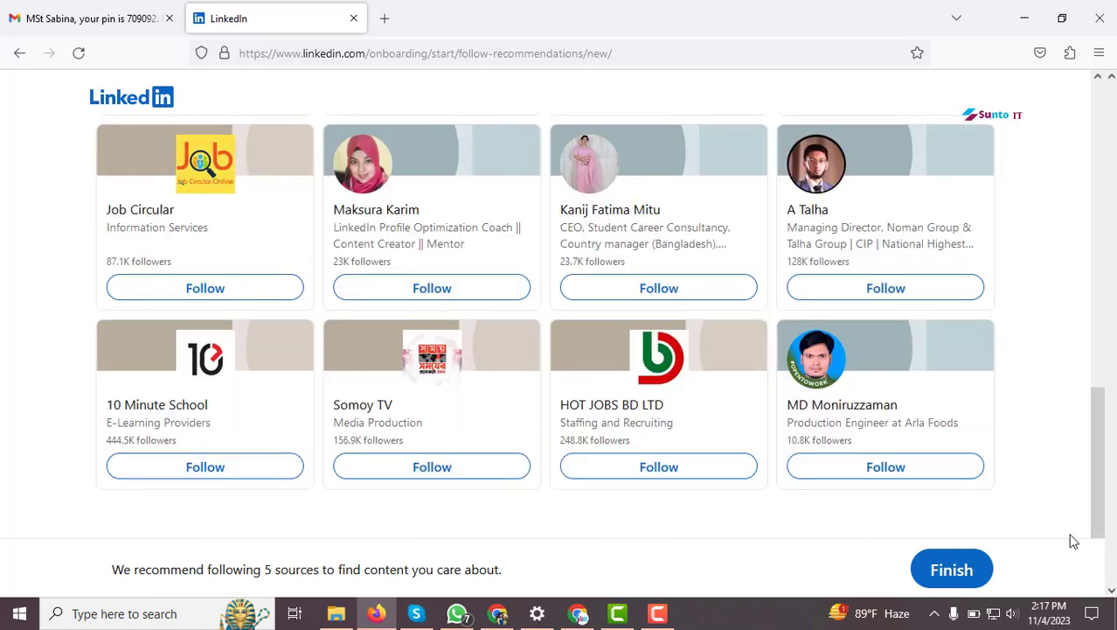
{"action": "left_click", "coordinate": [959, 584]}
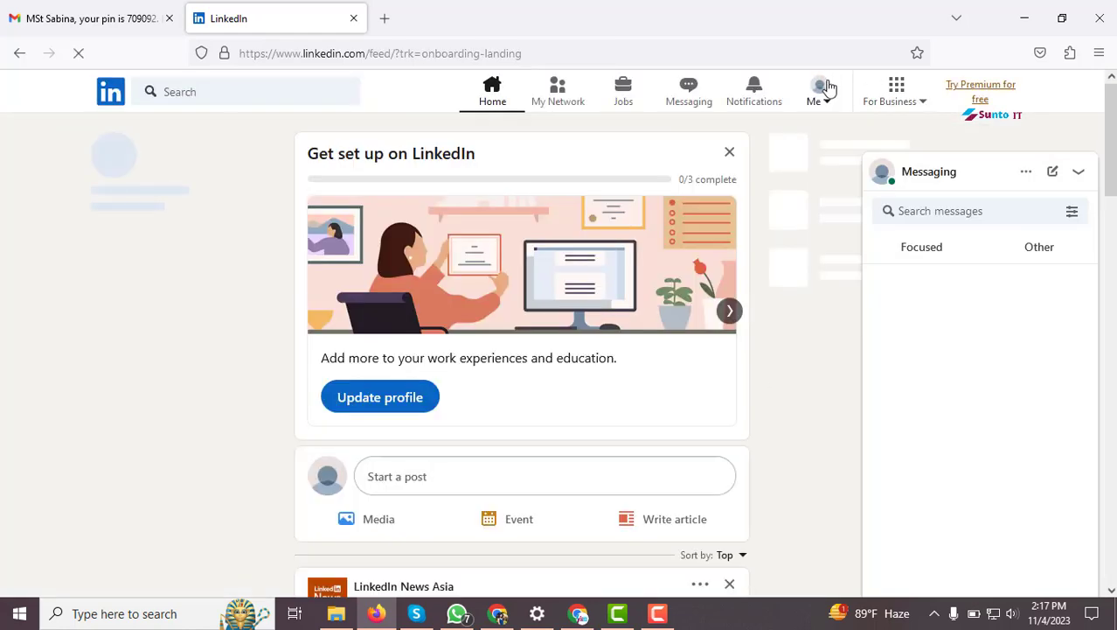
Open your own profile page from the Me menu
{"action": "left_click", "coordinate": [819, 91]}
{"action": "left_click", "coordinate": [742, 195]}
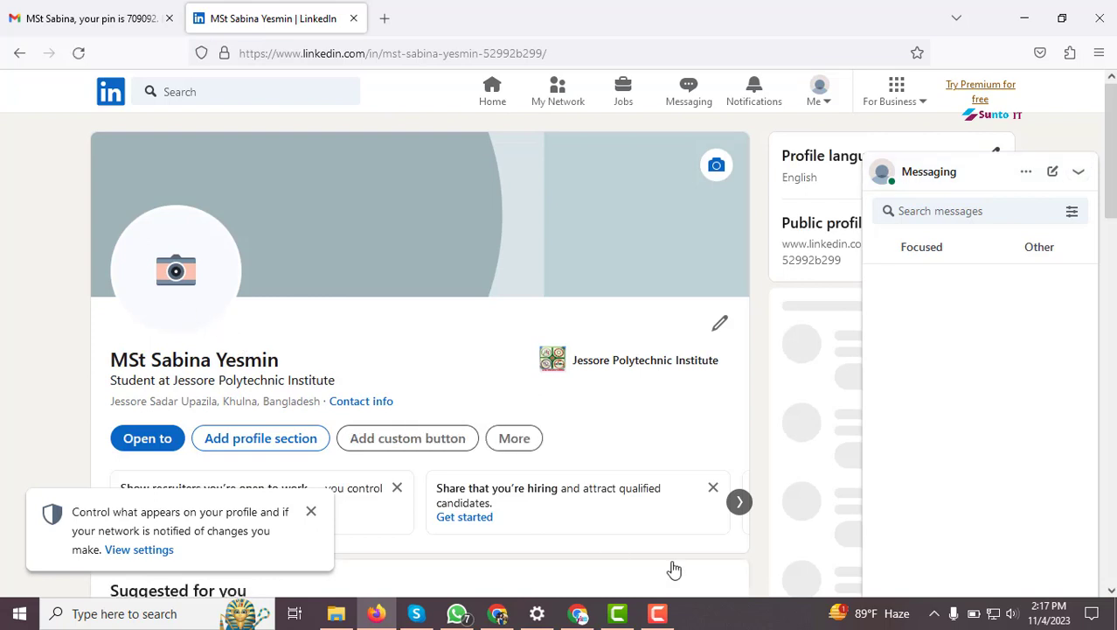
{"action": "left_click", "coordinate": [658, 613]}
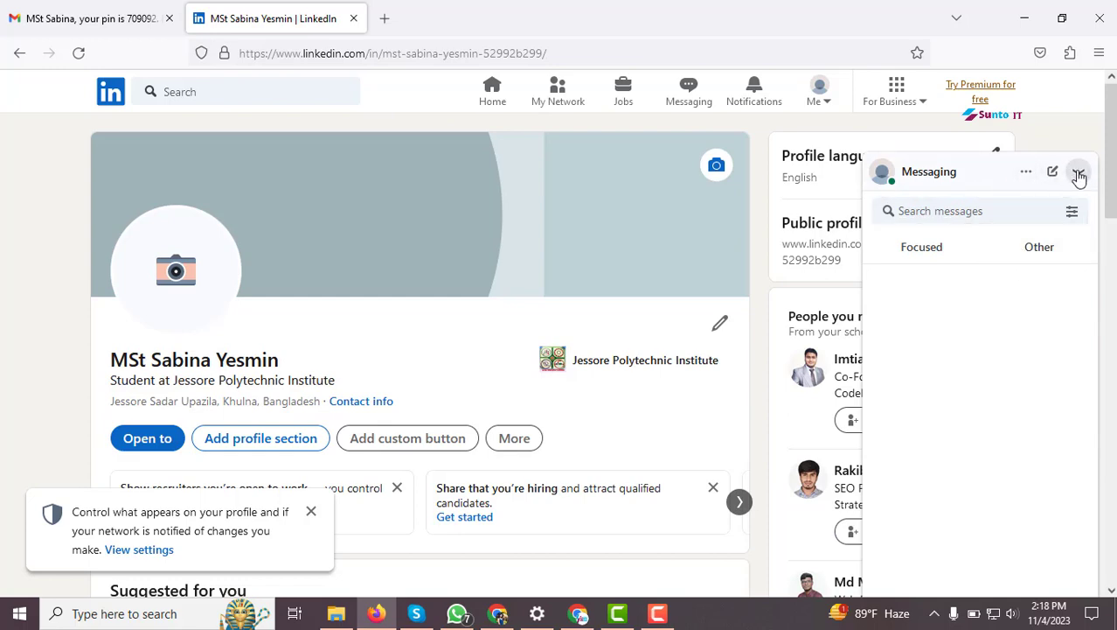
{"action": "scroll", "coordinate": [1079, 176], "scroll_direction": "down", "scroll_amount": 3}
{"action": "scroll", "coordinate": [997, 149], "scroll_direction": "up", "scroll_amount": 2}
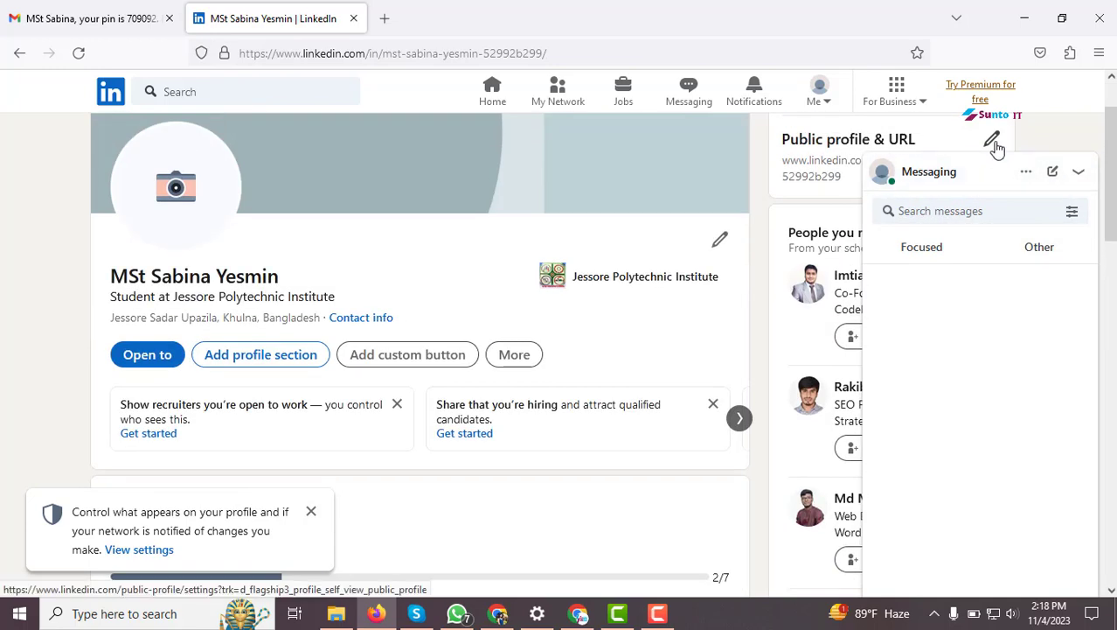
Save a shorter custom public profile URL, then go to My Network
{"action": "left_click", "coordinate": [993, 142]}
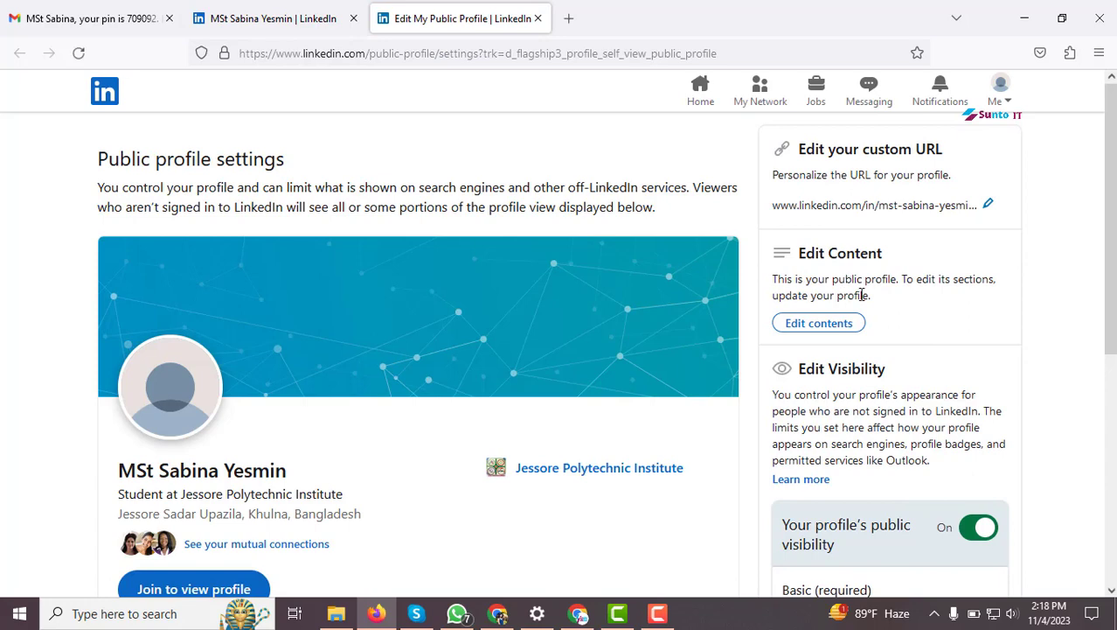
{"action": "left_click", "coordinate": [986, 207]}
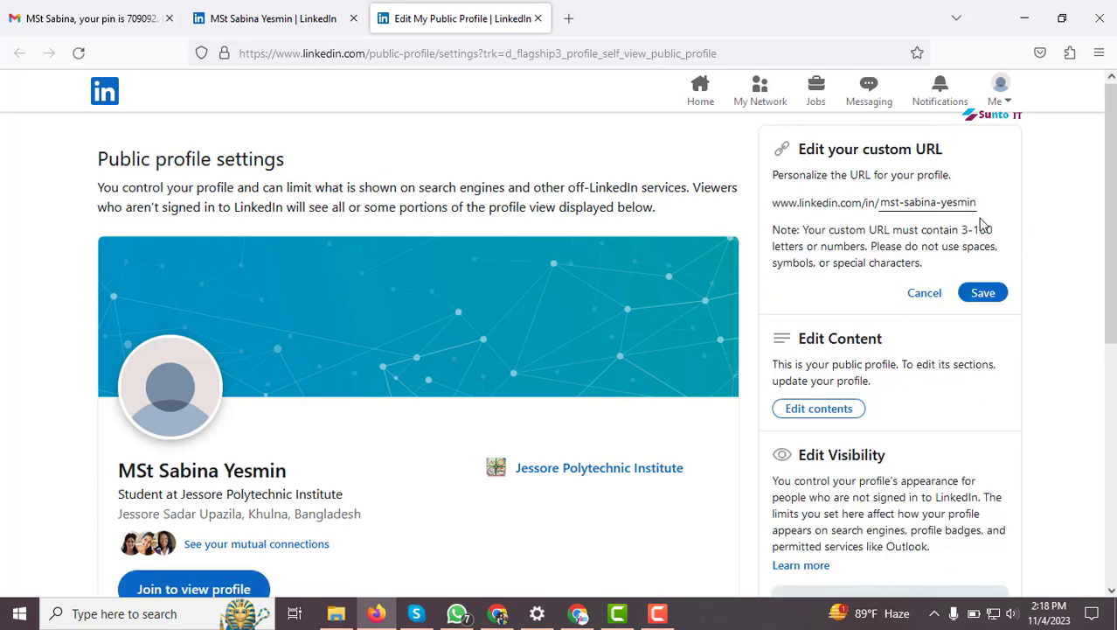
{"action": "left_click_drag", "start_coordinate": [882, 201], "coordinate": [1033, 222]}
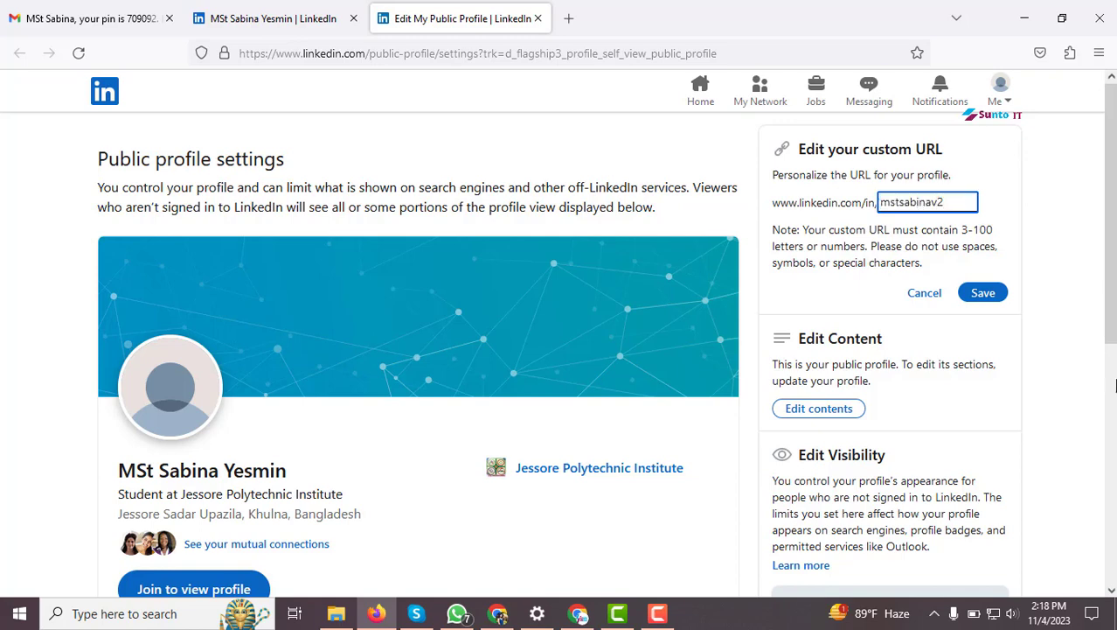
{"action": "left_click", "coordinate": [972, 296]}
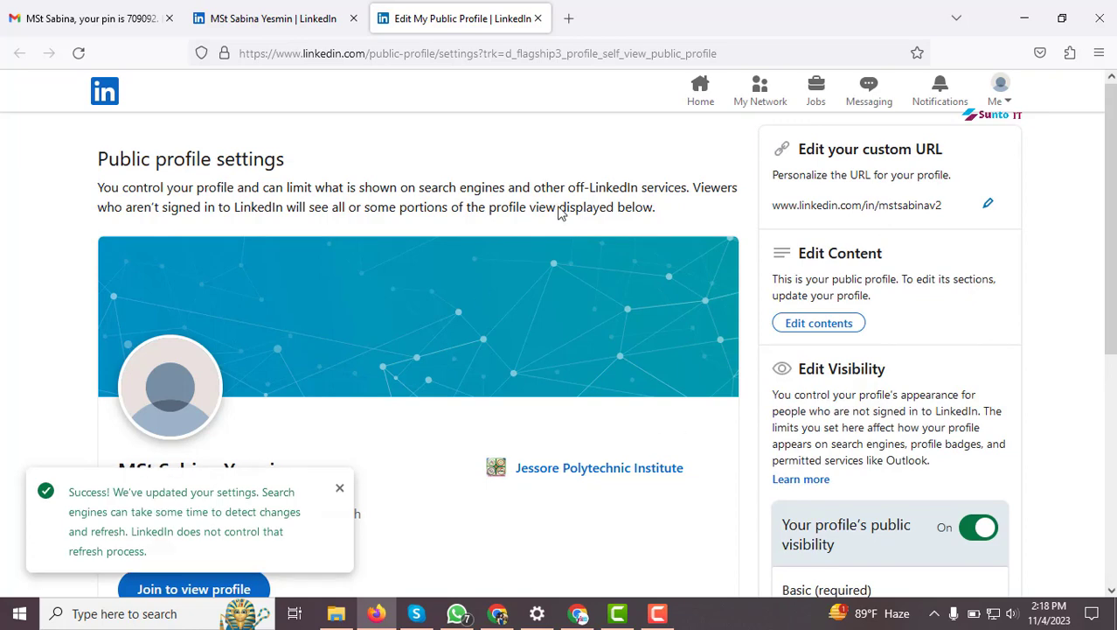
{"action": "left_click", "coordinate": [753, 103]}
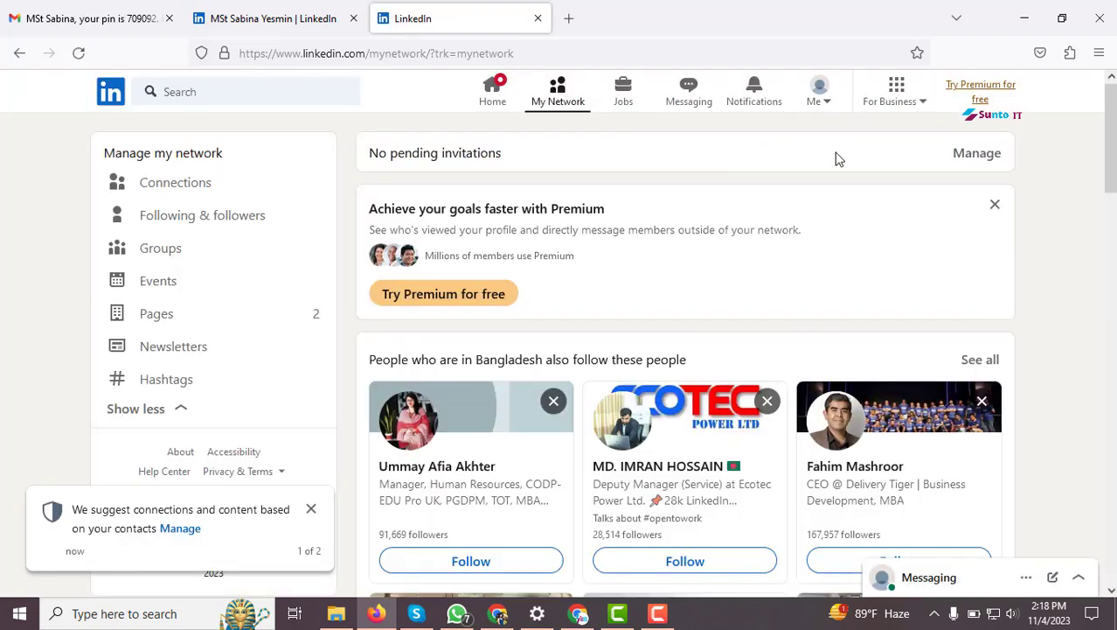
In the profile intro form, set the industry to Language Schools
{"action": "left_click", "coordinate": [745, 195]}
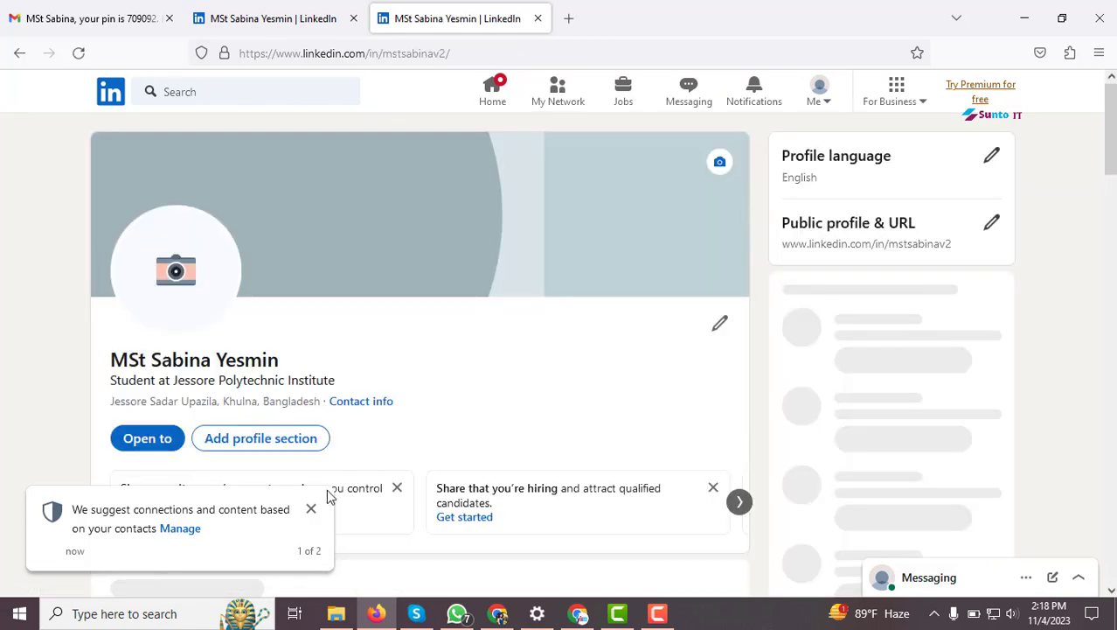
{"action": "left_click", "coordinate": [311, 507]}
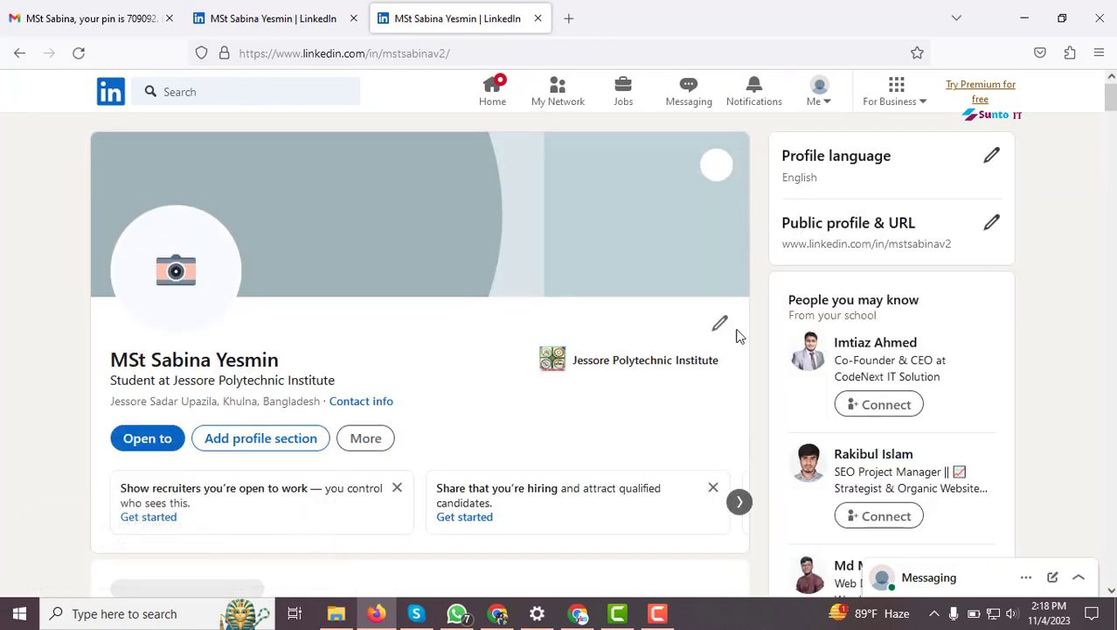
{"action": "left_click", "coordinate": [718, 323]}
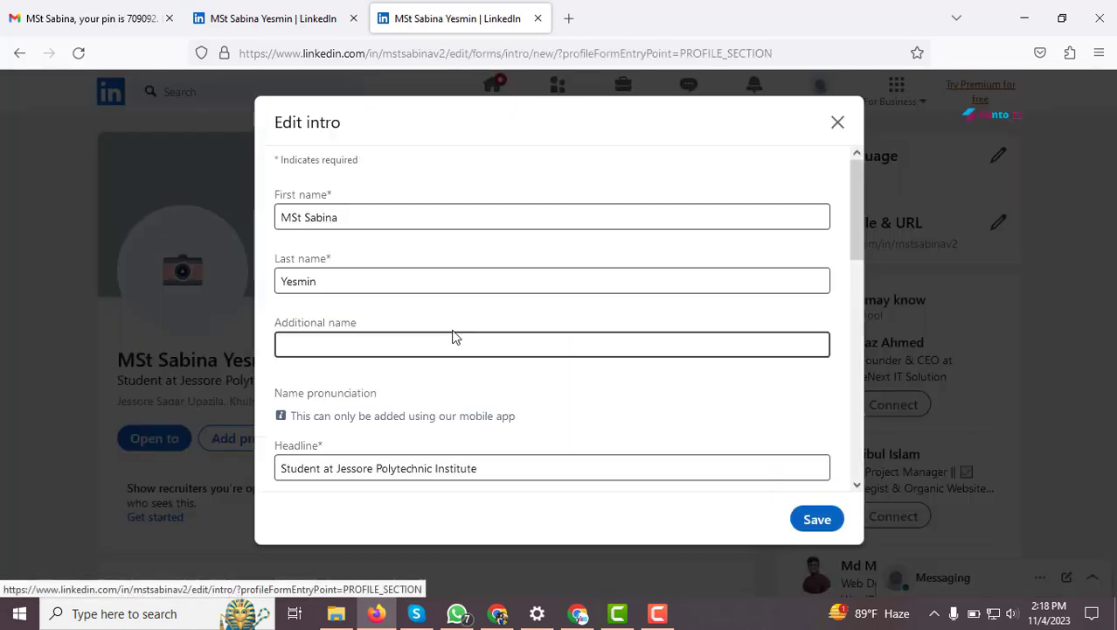
{"action": "left_click", "coordinate": [337, 346]}
{"action": "scroll", "coordinate": [430, 350], "scroll_direction": "down", "scroll_amount": 3}
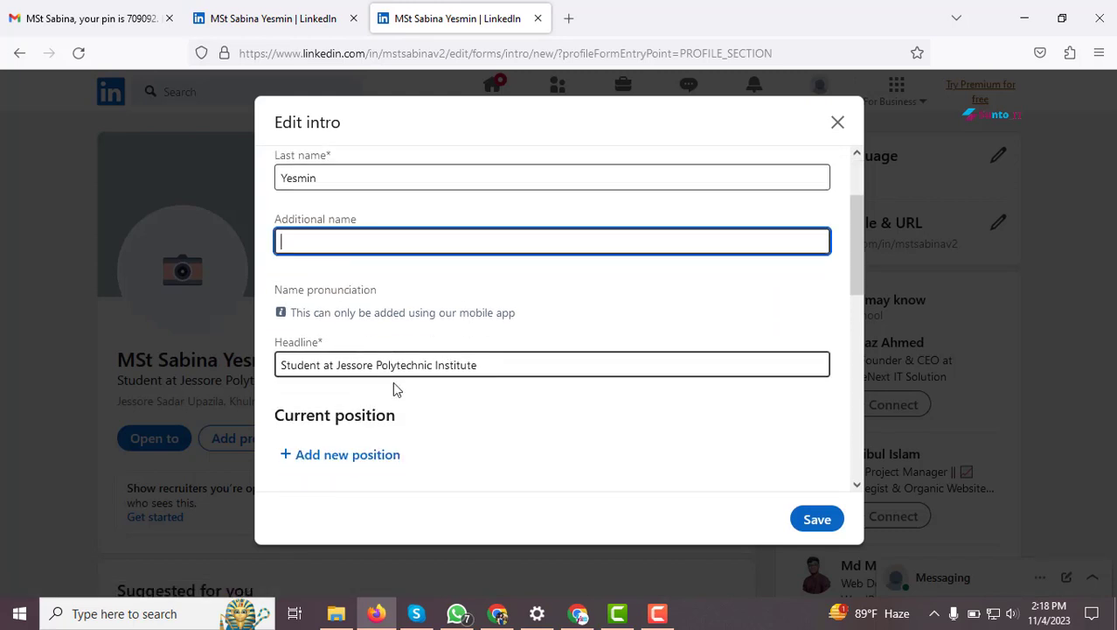
{"action": "left_click", "coordinate": [446, 261]}
{"action": "left_click", "coordinate": [440, 411]}
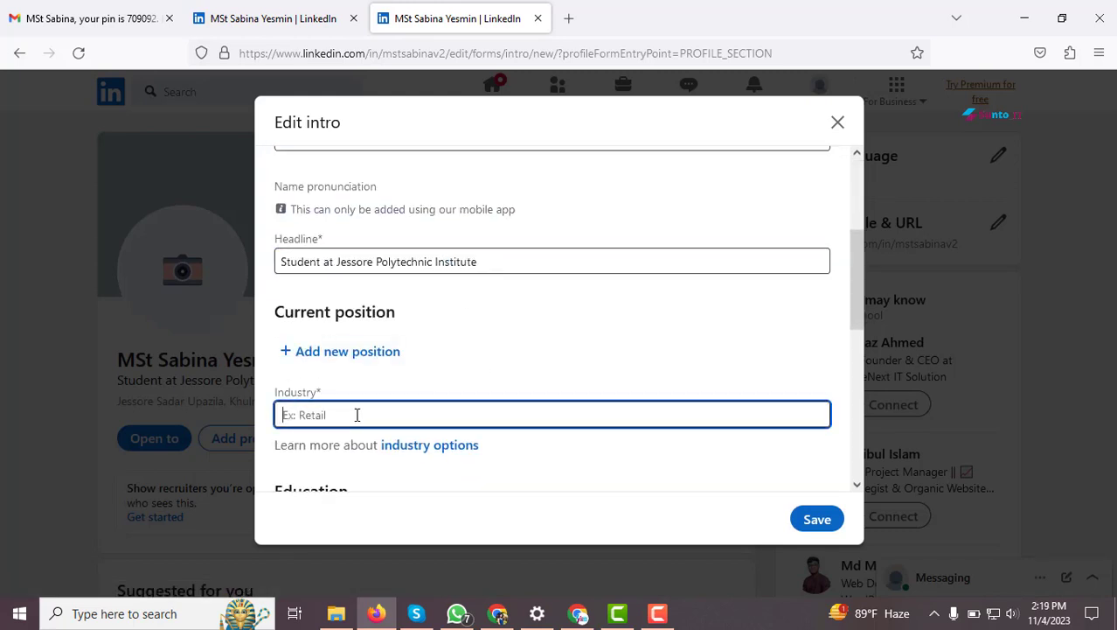
{"action": "type", "text": "sc"}
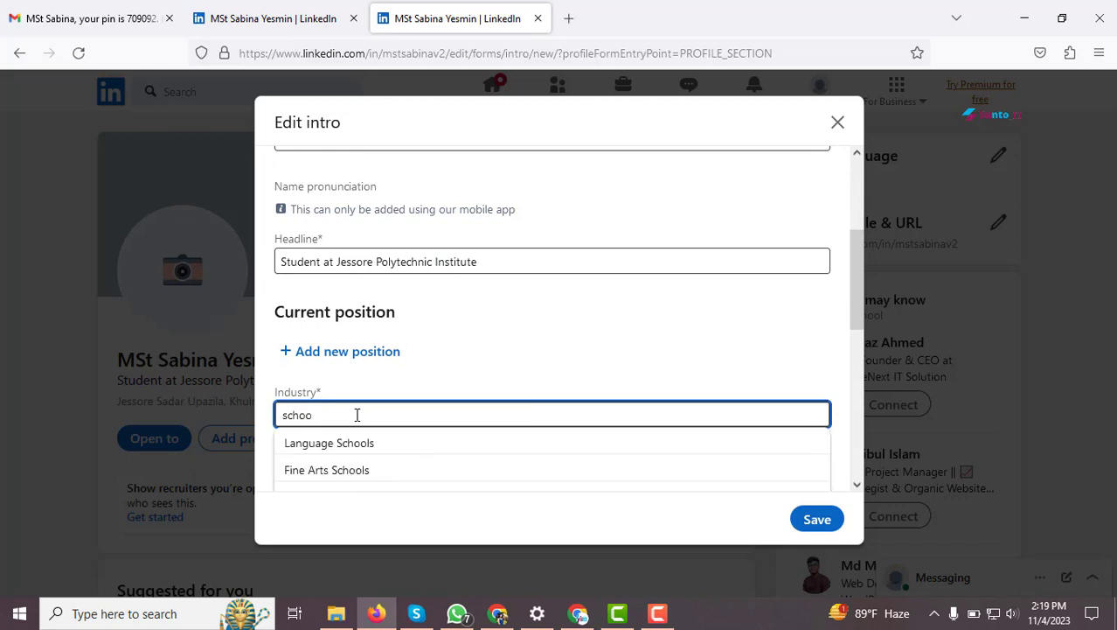
{"action": "type", "text": "hoo"}
{"action": "left_click", "coordinate": [361, 444]}
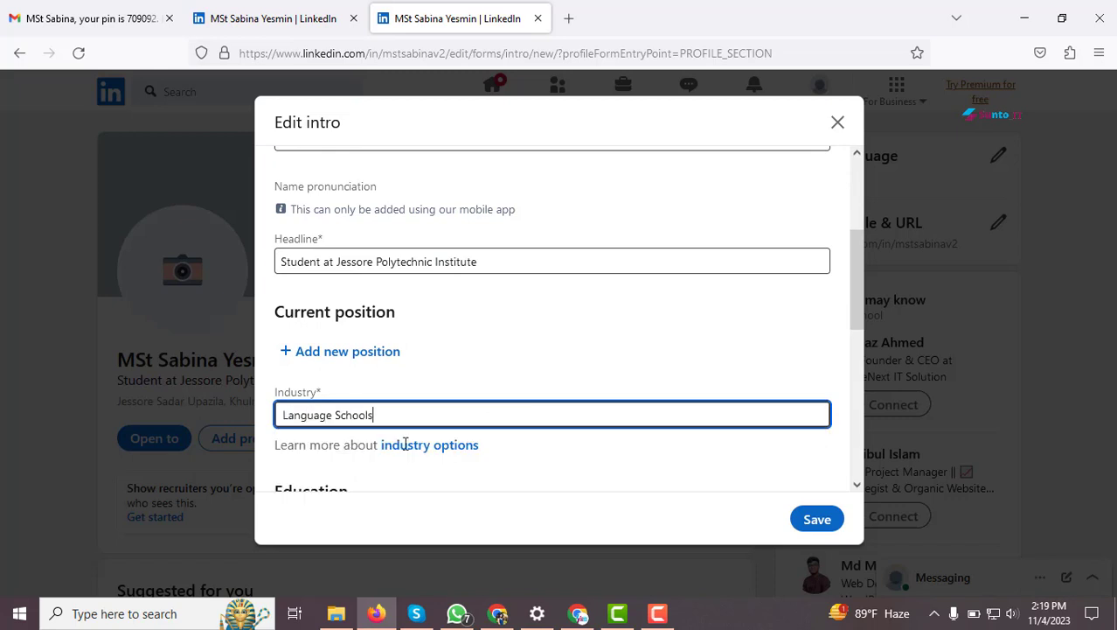
{"action": "scroll", "coordinate": [391, 361], "scroll_direction": "down", "scroll_amount": 3}
{"action": "scroll", "coordinate": [517, 354], "scroll_direction": "up", "scroll_amount": 1}
{"action": "scroll", "coordinate": [412, 357], "scroll_direction": "down", "scroll_amount": 2}
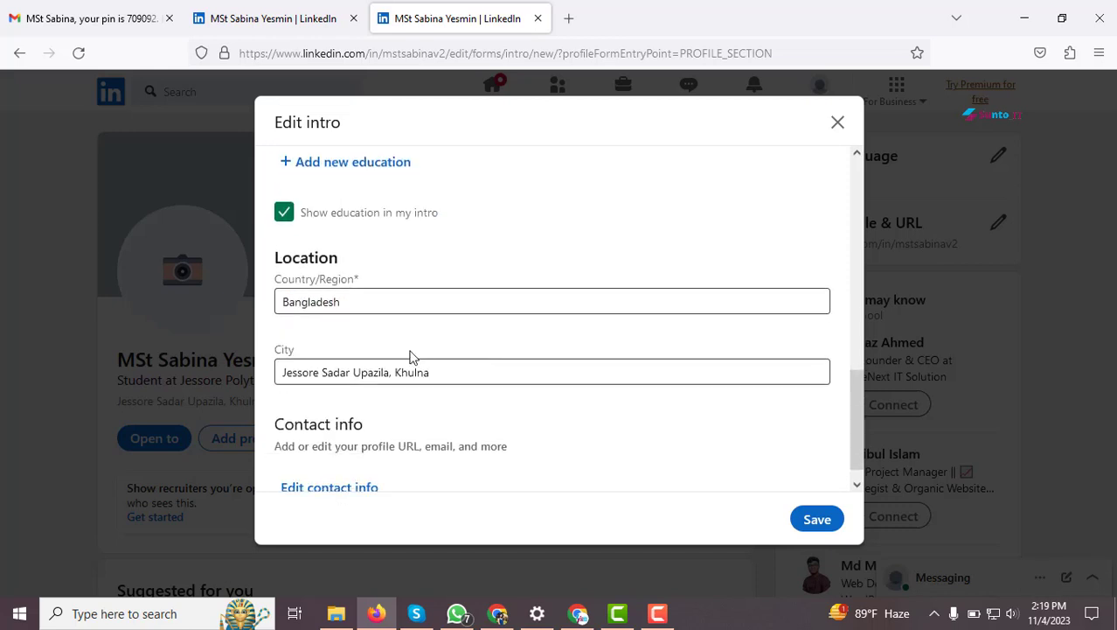
{"action": "scroll", "coordinate": [352, 312], "scroll_direction": "down", "scroll_amount": 1}
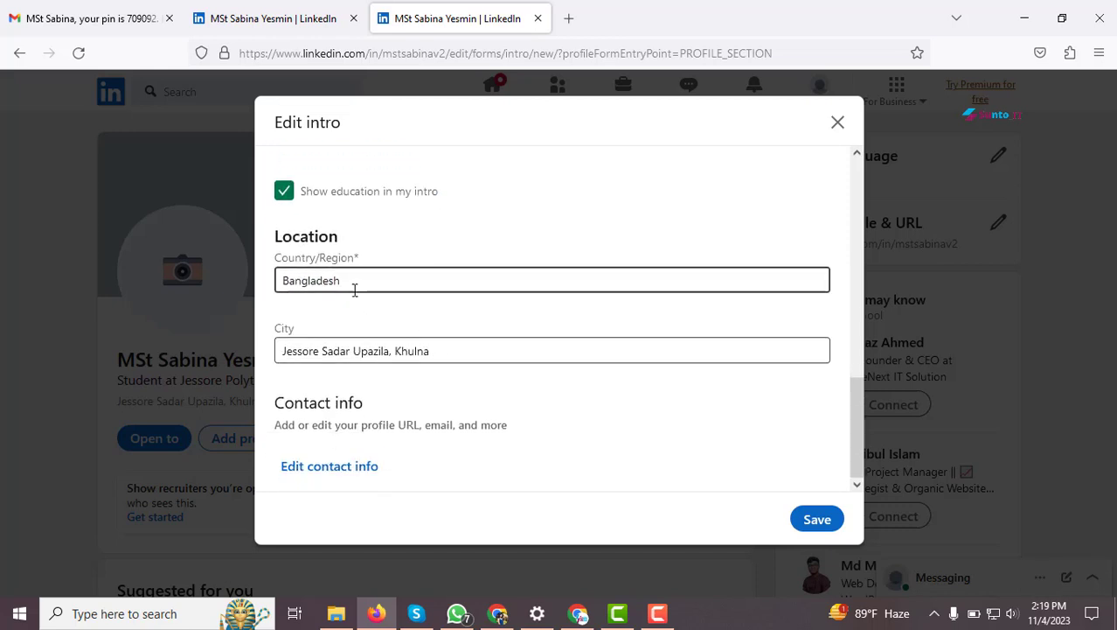
Open the contact info form and start on the phone number and address fields
{"action": "left_click", "coordinate": [356, 466]}
{"action": "left_click", "coordinate": [396, 360]}
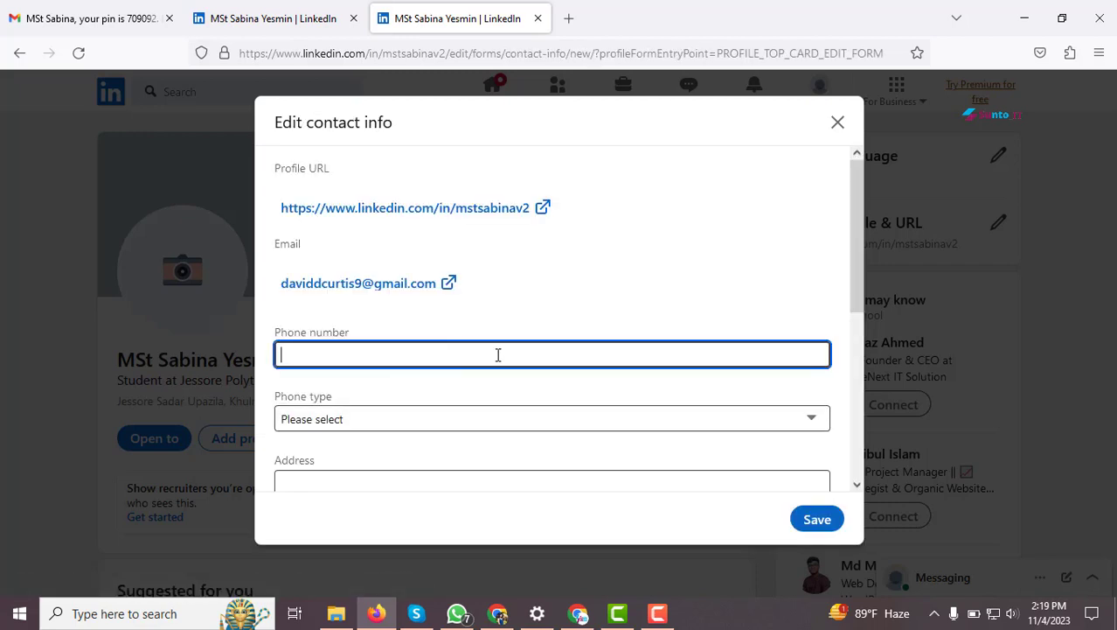
{"action": "scroll", "coordinate": [396, 350], "scroll_direction": "down", "scroll_amount": 2}
{"action": "left_click", "coordinate": [396, 294]}
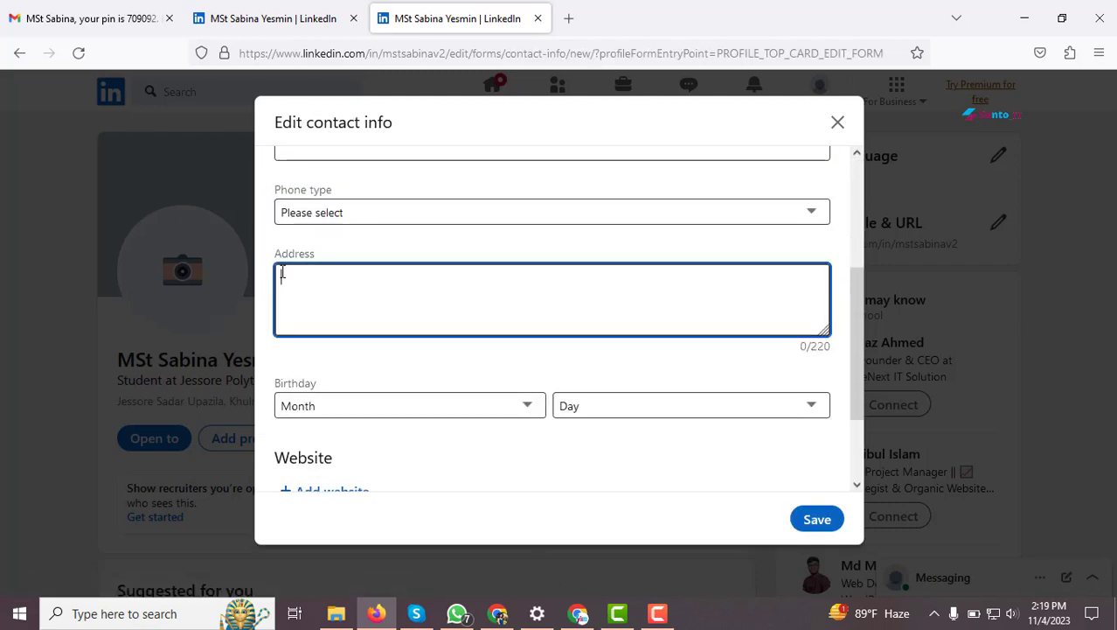
{"action": "scroll", "coordinate": [322, 284], "scroll_direction": "up", "scroll_amount": 2}
{"action": "left_click", "coordinate": [309, 354]}
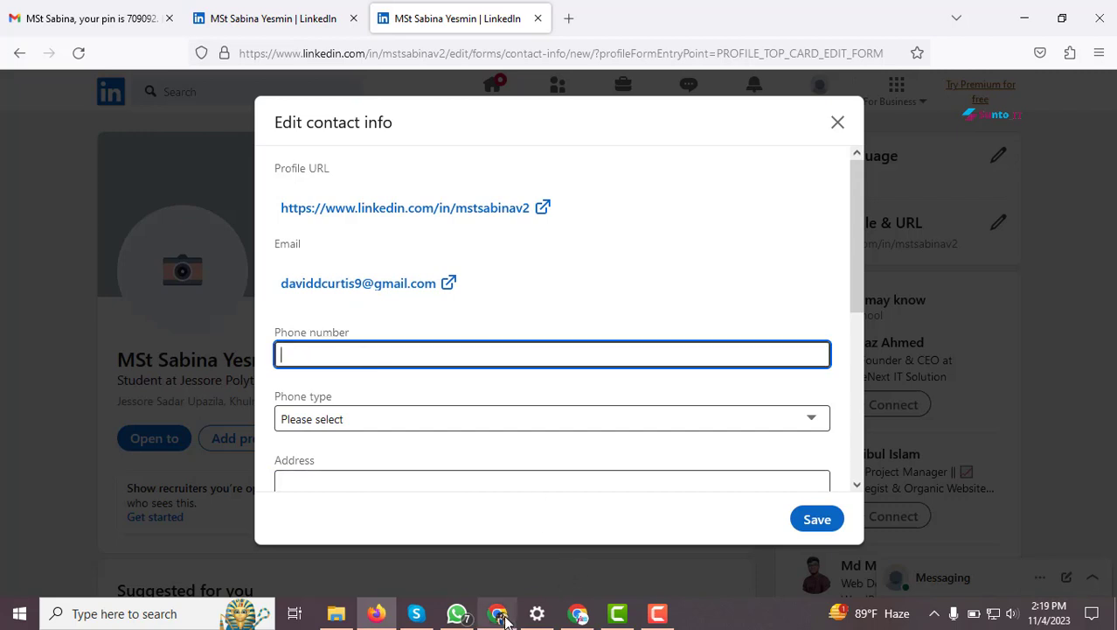
Search Google for 'temp number' in a new tab
{"action": "left_click", "coordinate": [569, 18]}
{"action": "left_click", "coordinate": [558, 50]}
{"action": "type", "text": "te"}
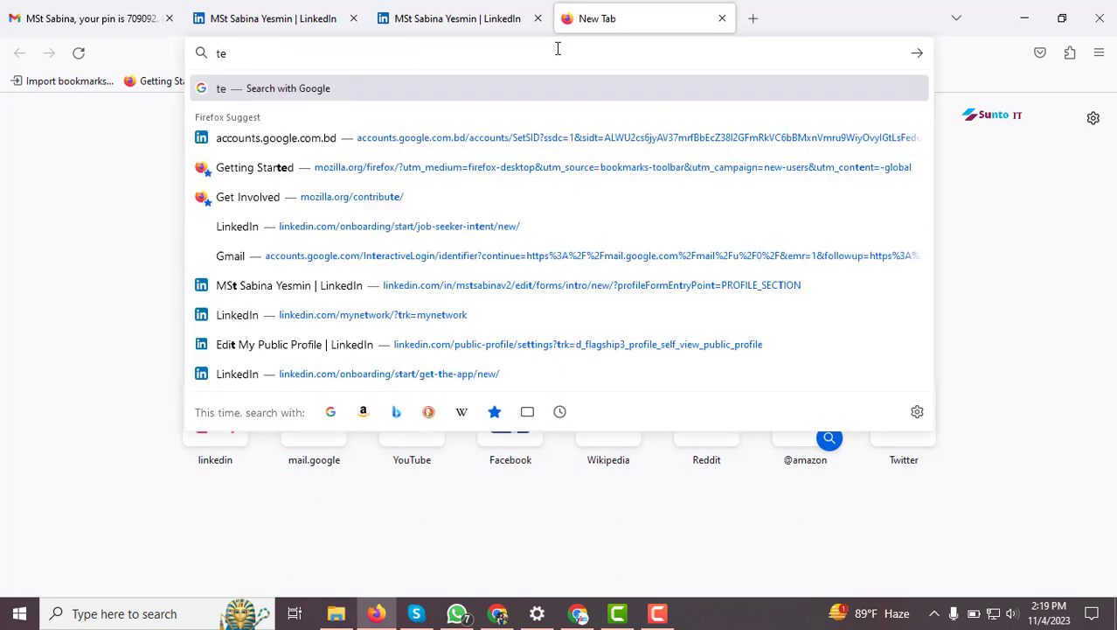
{"action": "type", "text": "mp number"}
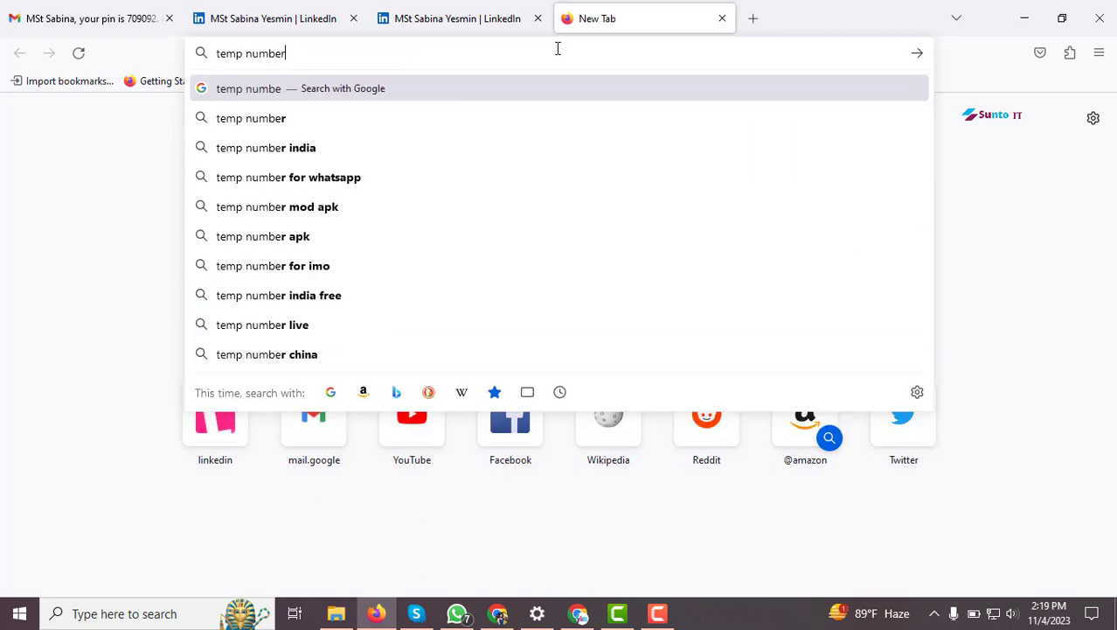
{"action": "key", "text": "Return"}
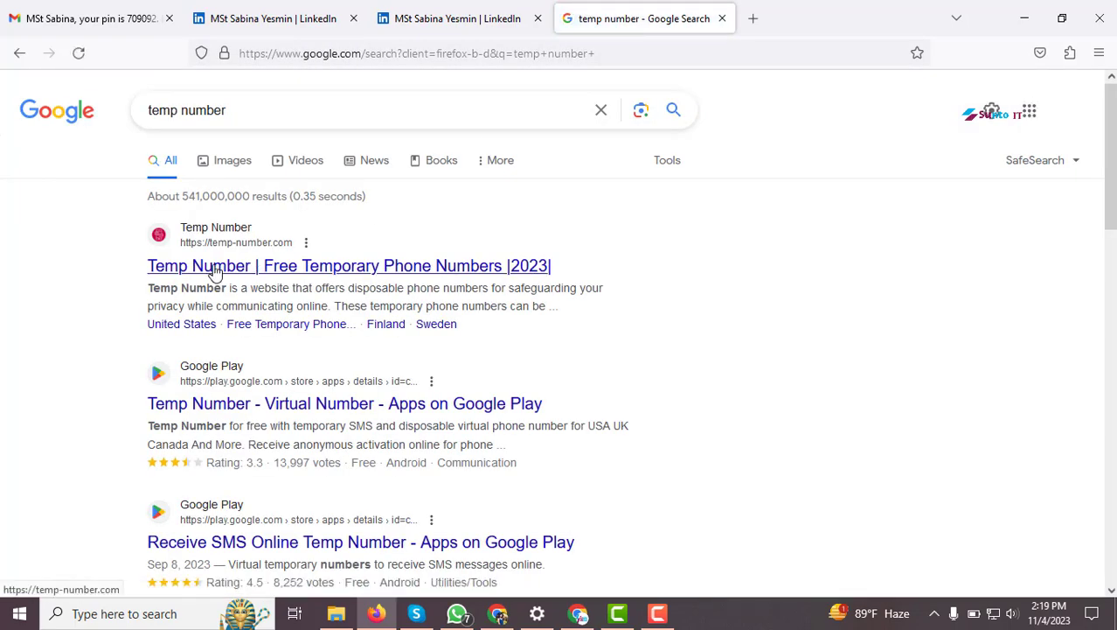
Go to the Temp Number website and open its United Kingdom temporary numbers page
{"action": "left_click", "coordinate": [214, 265]}
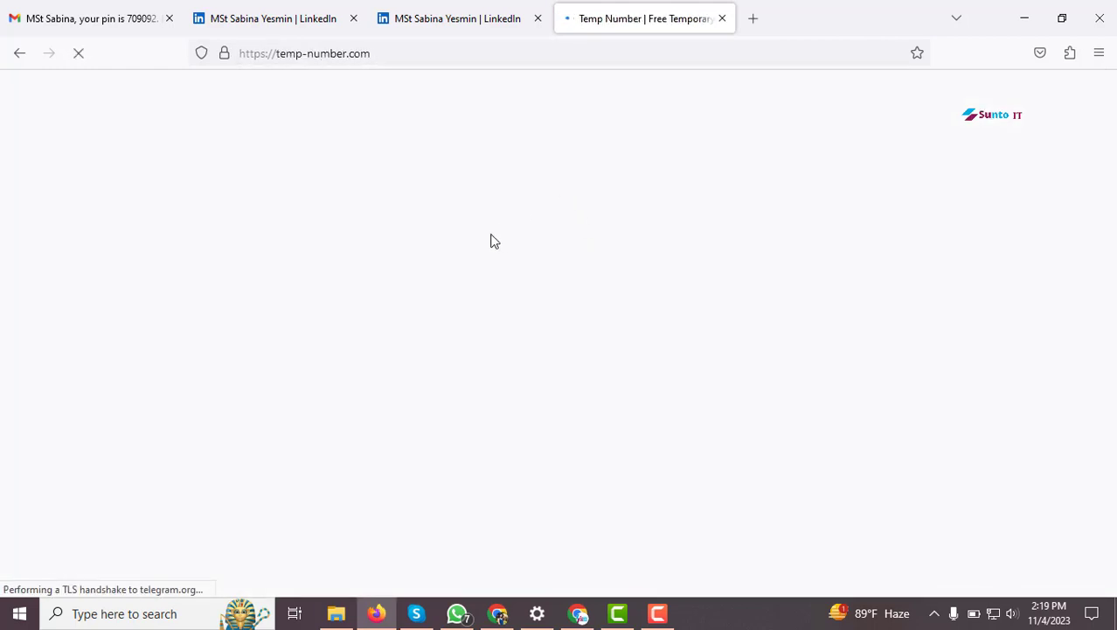
{"action": "scroll", "coordinate": [282, 307], "scroll_direction": "down", "scroll_amount": 2}
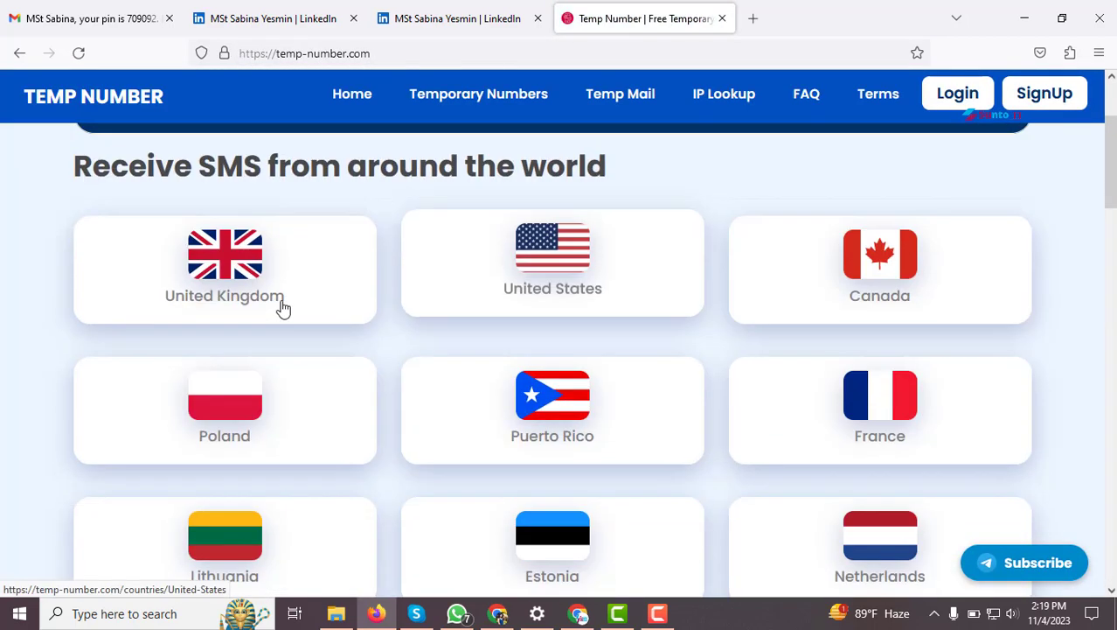
{"action": "scroll", "coordinate": [464, 319], "scroll_direction": "down", "scroll_amount": 10}
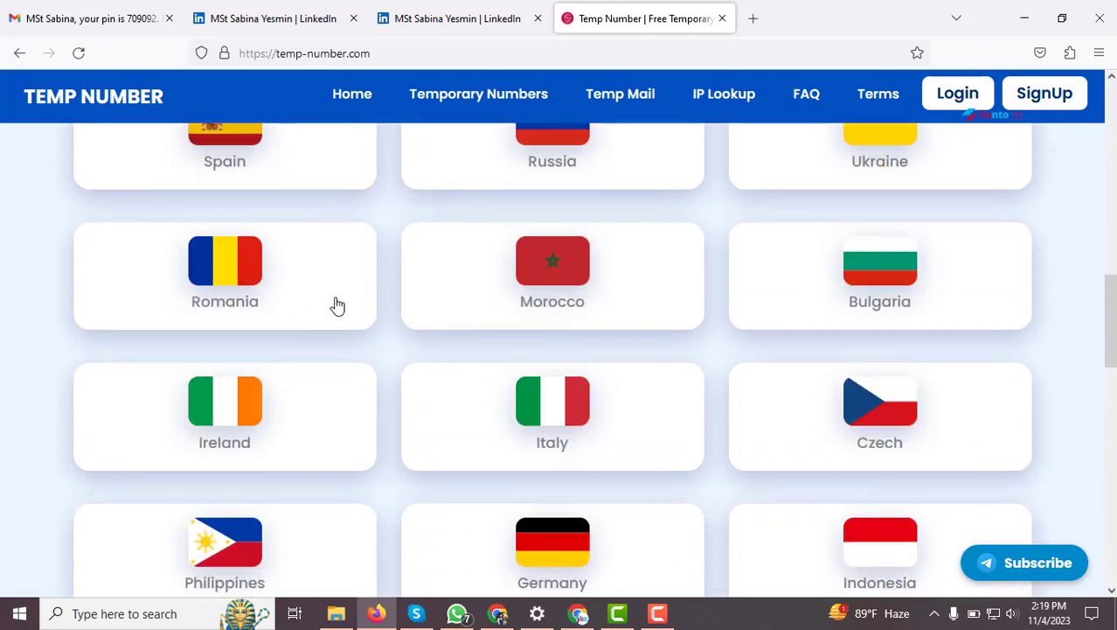
{"action": "scroll", "coordinate": [710, 341], "scroll_direction": "down", "scroll_amount": 8}
{"action": "scroll", "coordinate": [921, 366], "scroll_direction": "up", "scroll_amount": 6}
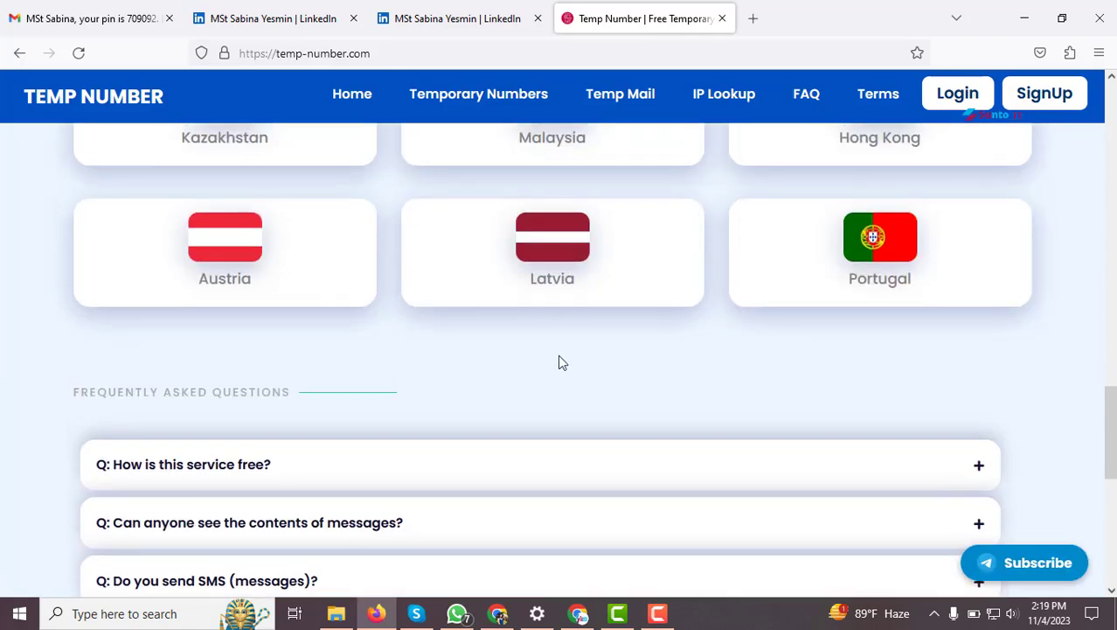
{"action": "scroll", "coordinate": [369, 372], "scroll_direction": "up", "scroll_amount": 6}
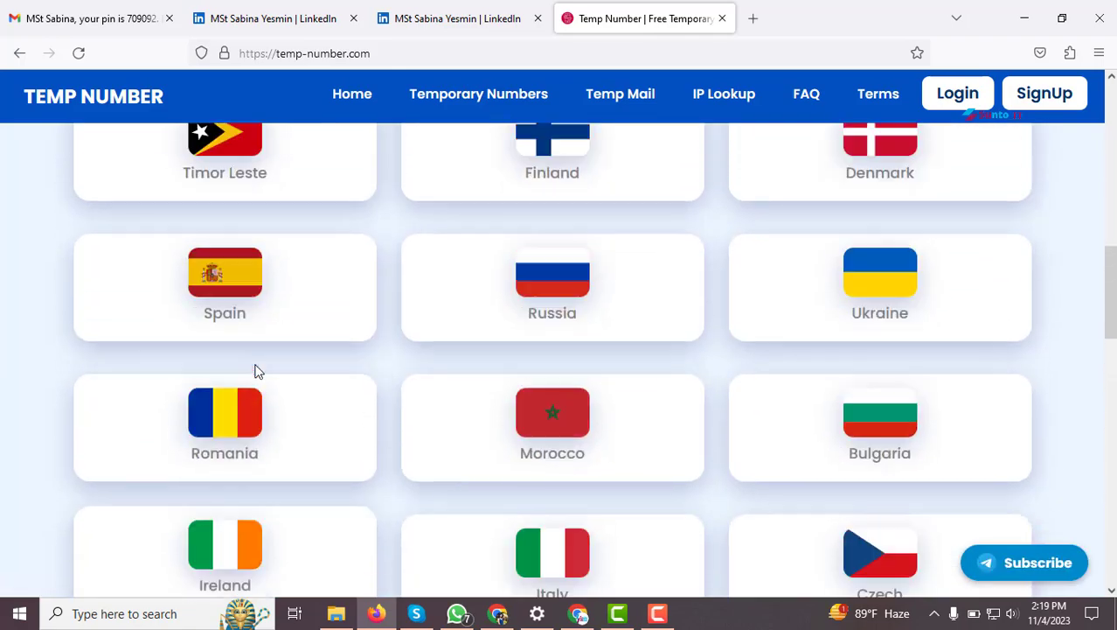
{"action": "scroll", "coordinate": [288, 359], "scroll_direction": "up", "scroll_amount": 5}
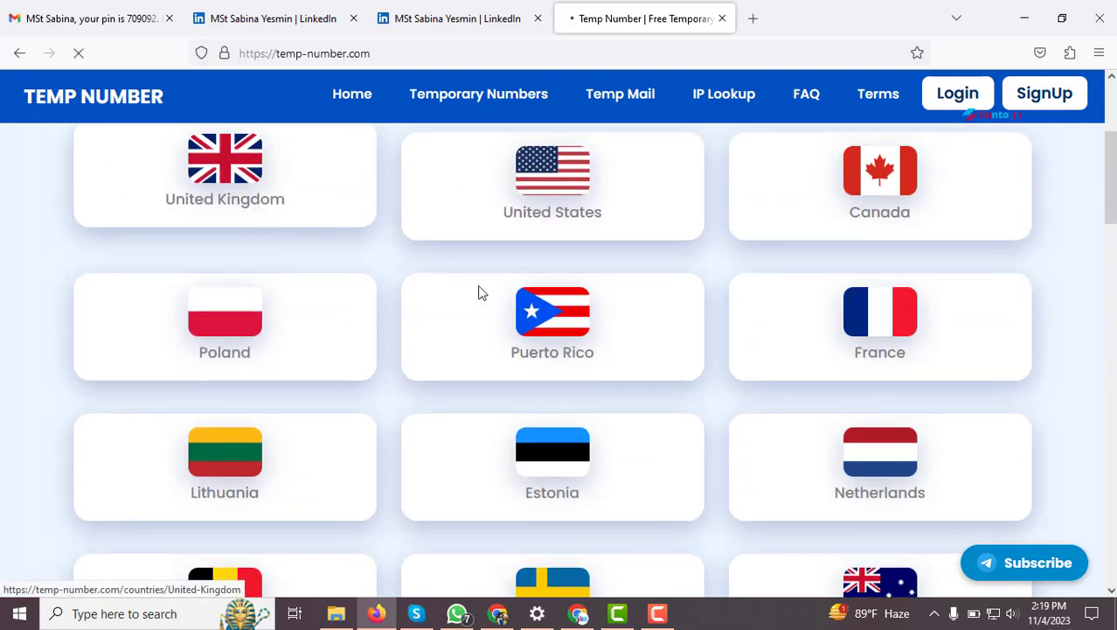
{"action": "left_click", "coordinate": [226, 369]}
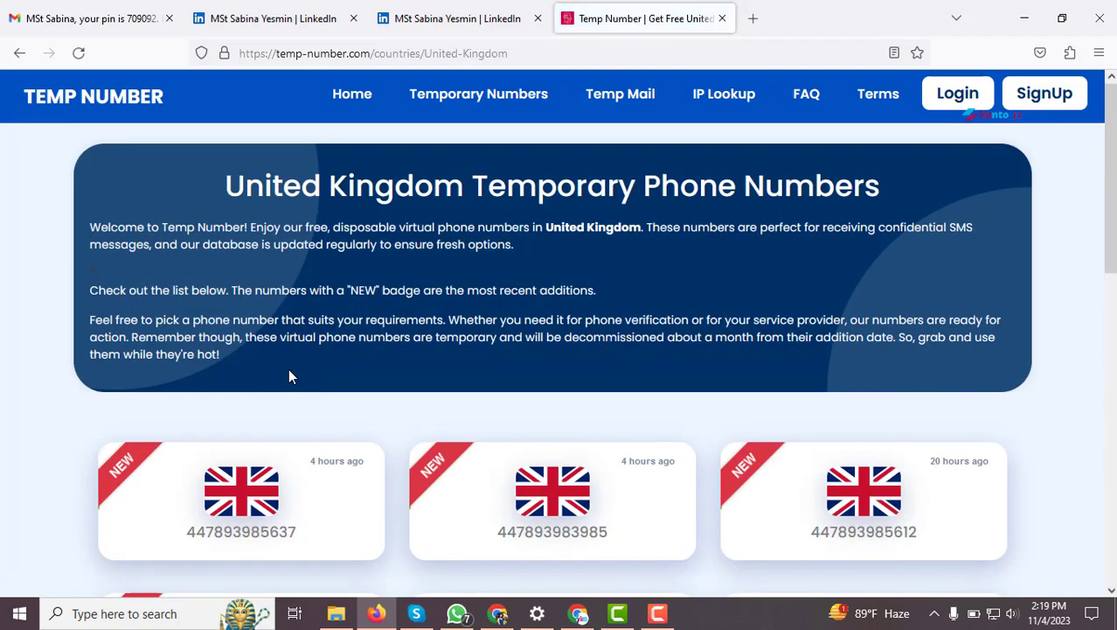
Open one UK number's message page and copy that number to the clipboard
{"action": "scroll", "coordinate": [664, 424], "scroll_direction": "down", "scroll_amount": 4}
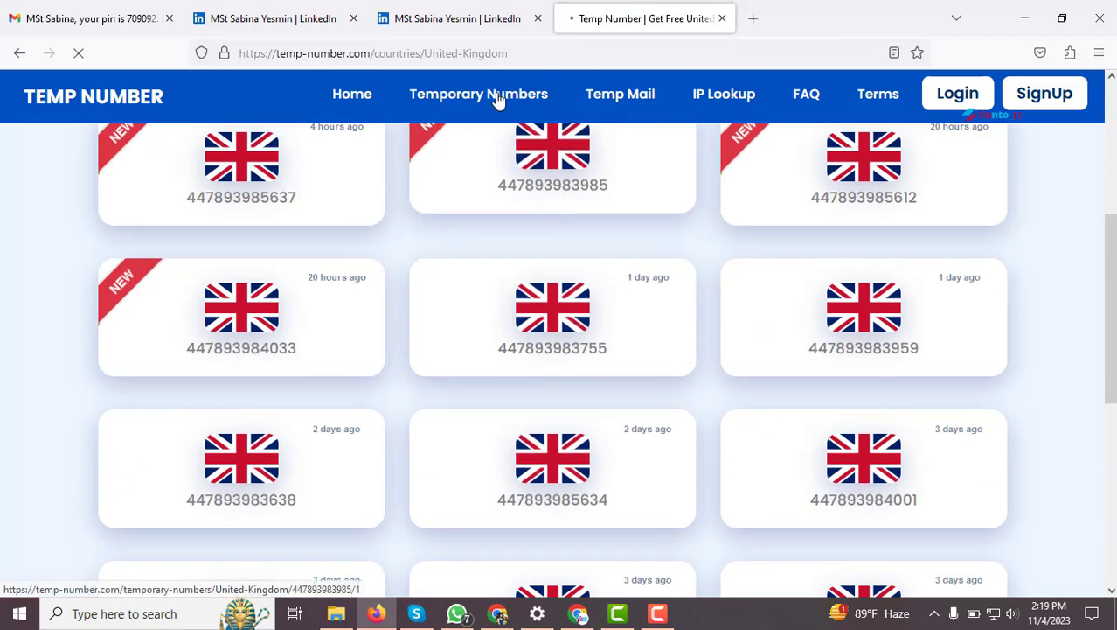
{"action": "left_click", "coordinate": [548, 226]}
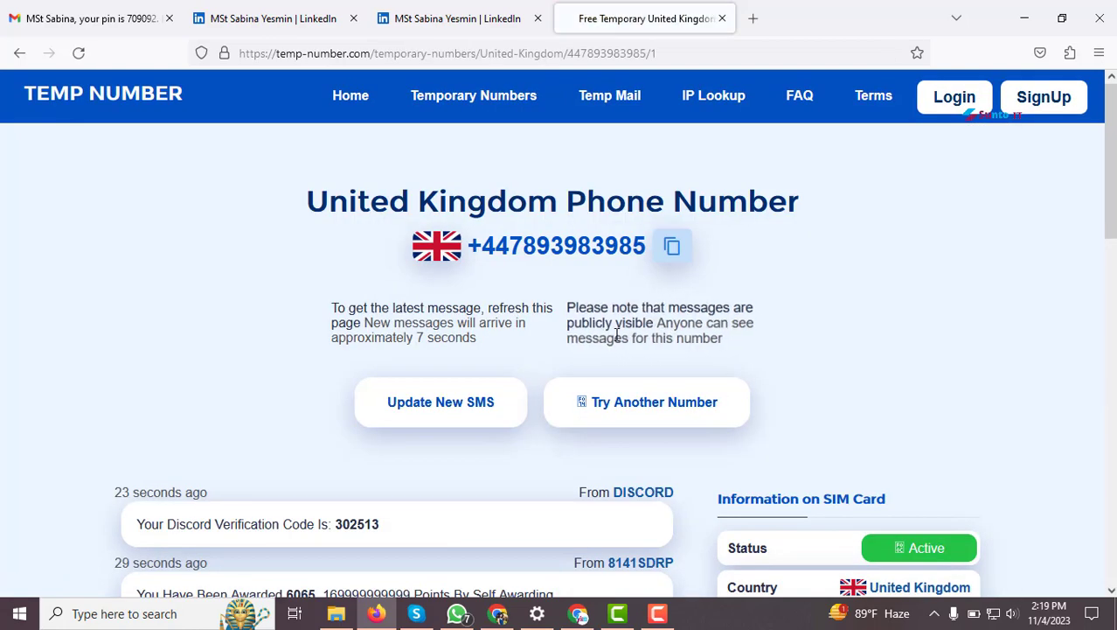
{"action": "left_click", "coordinate": [489, 420]}
{"action": "scroll", "coordinate": [455, 473], "scroll_direction": "down", "scroll_amount": 1}
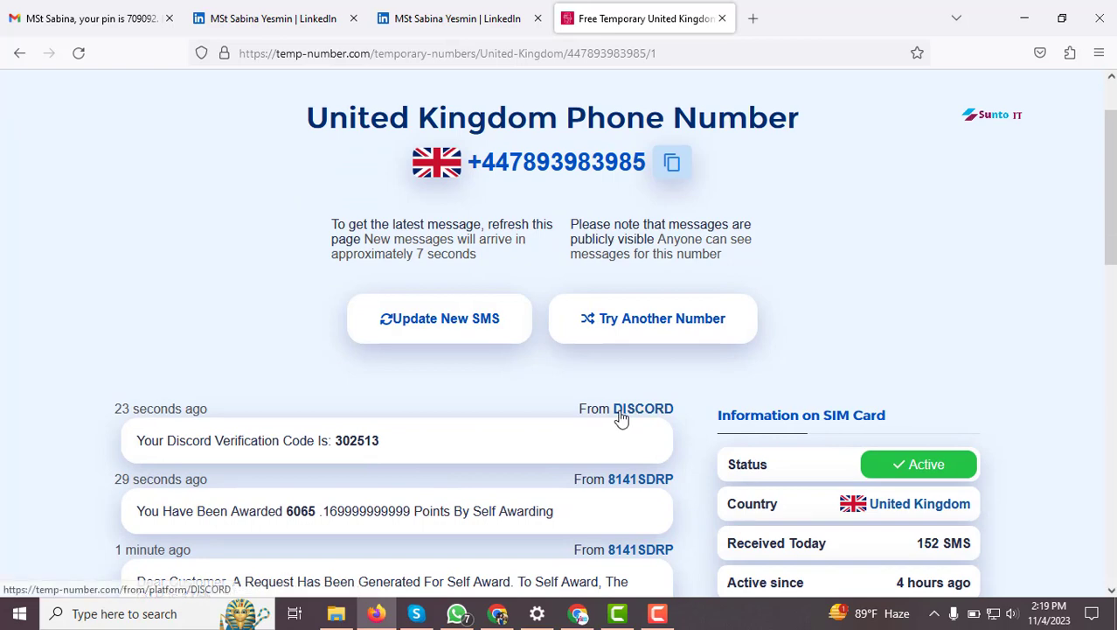
{"action": "scroll", "coordinate": [618, 416], "scroll_direction": "up", "scroll_amount": 1}
{"action": "left_click", "coordinate": [677, 250]}
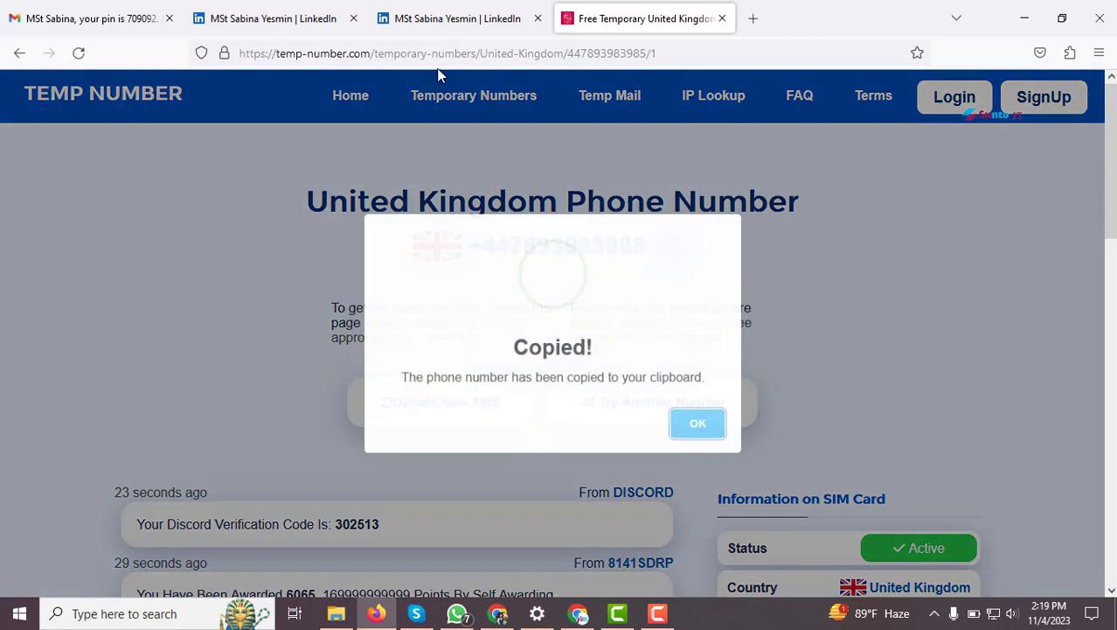
{"action": "left_click", "coordinate": [710, 423]}
Paste the copied number as a Home phone and enter the address 'jessore'
{"action": "left_click", "coordinate": [446, 18]}
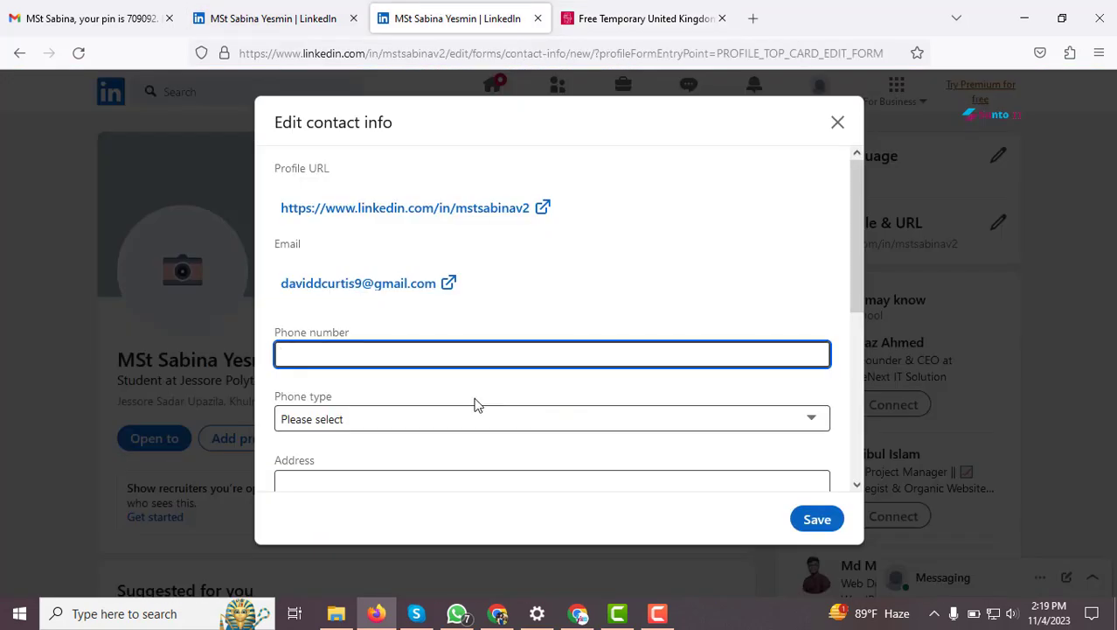
{"action": "key", "text": "ctrl+v"}
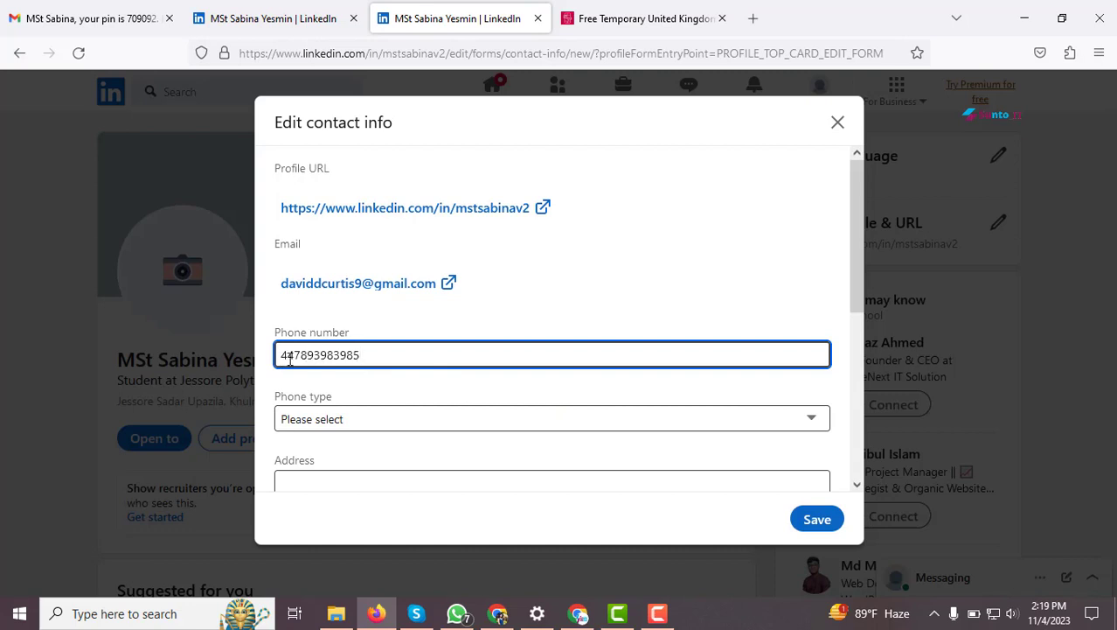
{"action": "scroll", "coordinate": [510, 411], "scroll_direction": "down", "scroll_amount": 3}
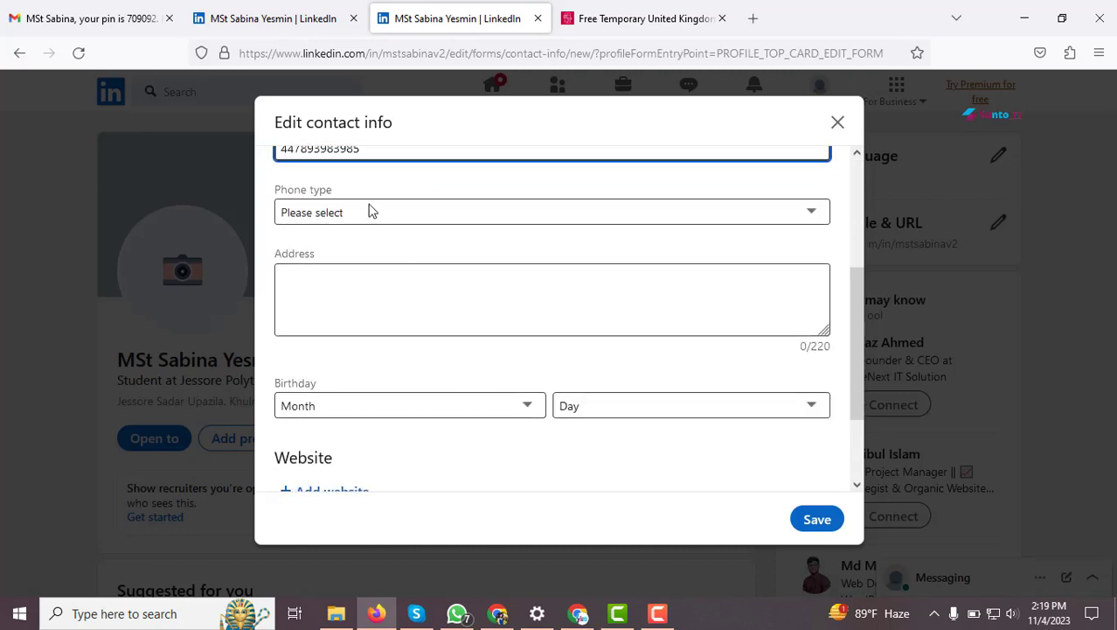
{"action": "left_click", "coordinate": [371, 212]}
{"action": "left_click", "coordinate": [312, 267]}
{"action": "left_click", "coordinate": [343, 290]}
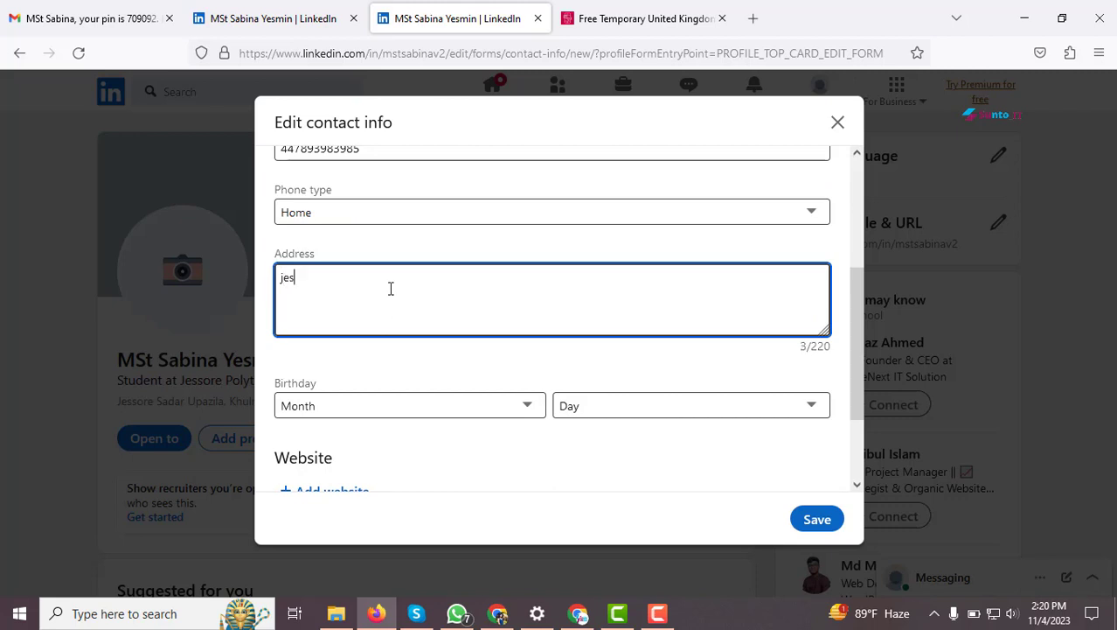
{"action": "type", "text": "jessore"}
Set the birthday to October 13 and save the contact info
{"action": "left_click", "coordinate": [395, 407]}
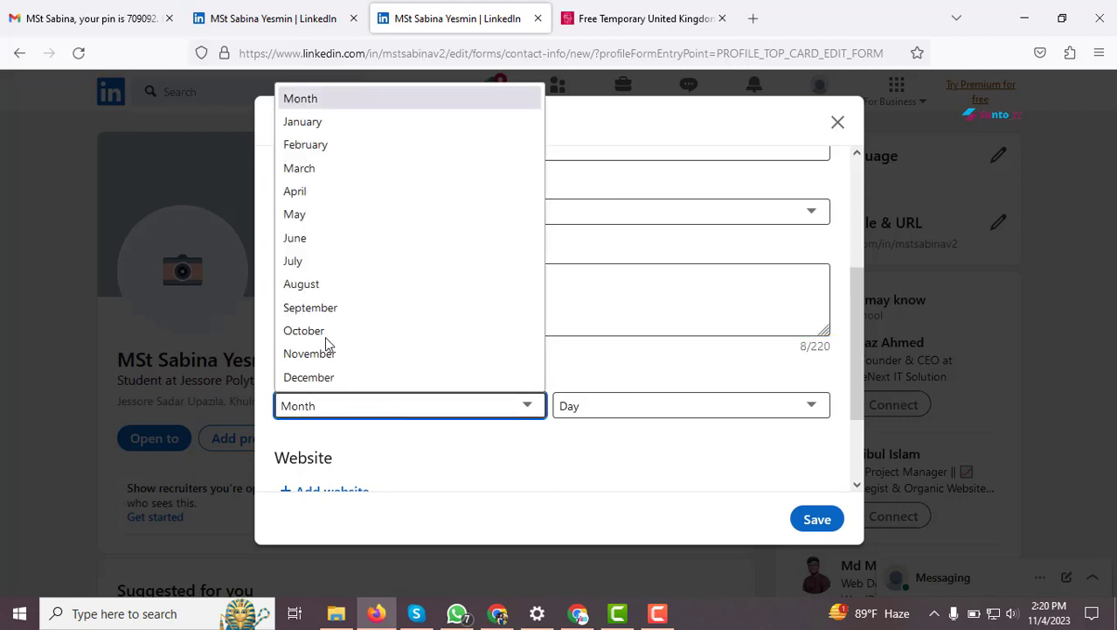
{"action": "left_click", "coordinate": [359, 332]}
{"action": "left_click", "coordinate": [679, 407]}
{"action": "scroll", "coordinate": [621, 297], "scroll_direction": "down", "scroll_amount": 3}
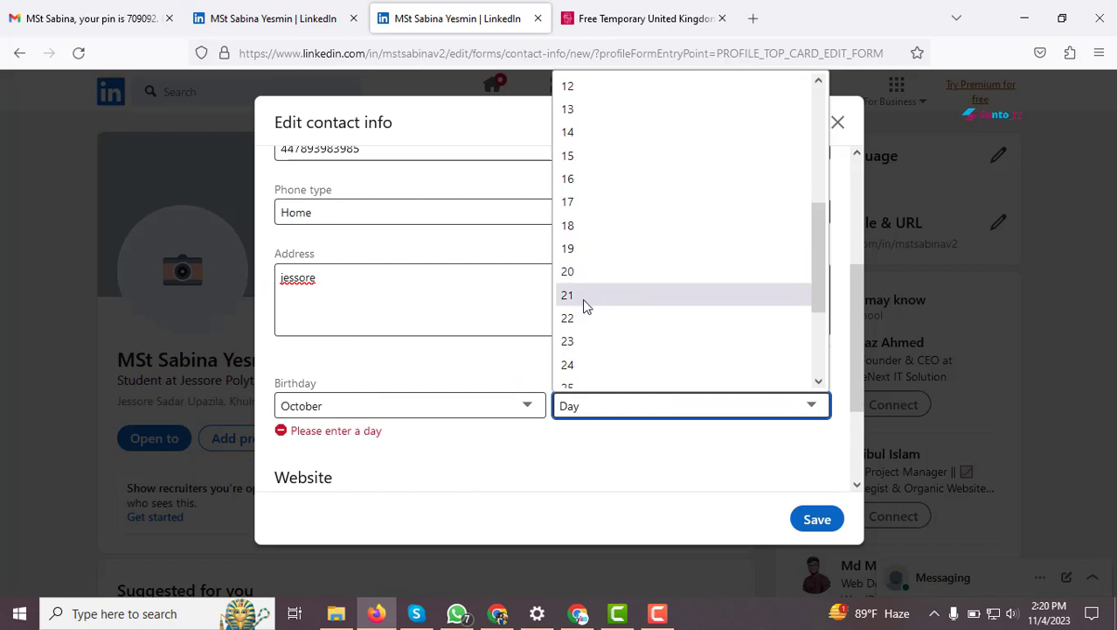
{"action": "left_click", "coordinate": [586, 295]}
{"action": "scroll", "coordinate": [476, 379], "scroll_direction": "down", "scroll_amount": 2}
{"action": "left_click", "coordinate": [691, 306]}
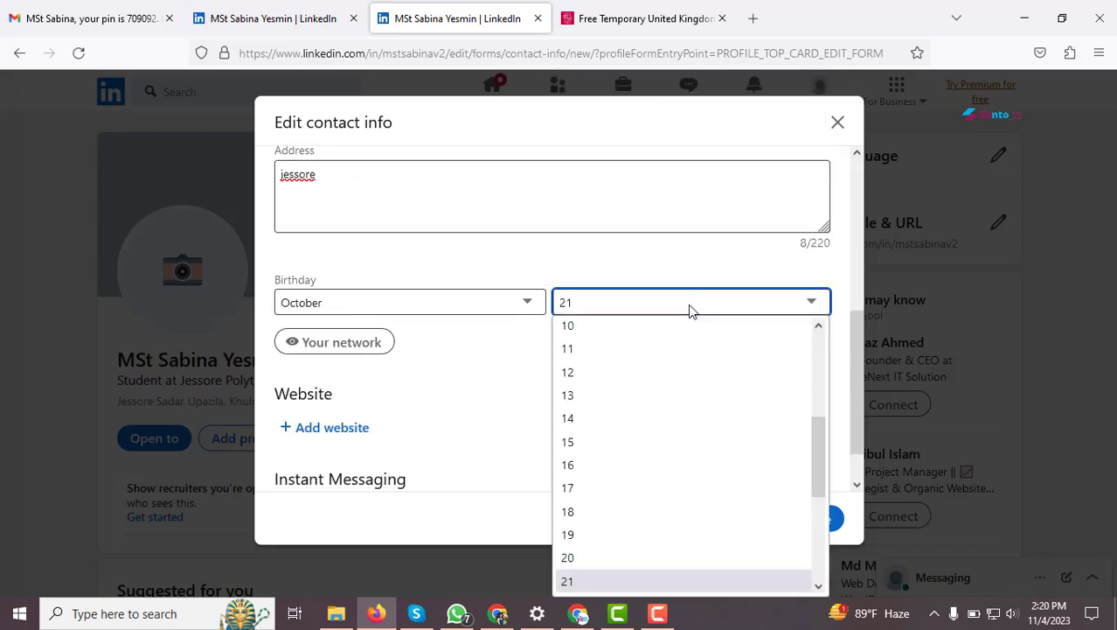
{"action": "left_click", "coordinate": [578, 402]}
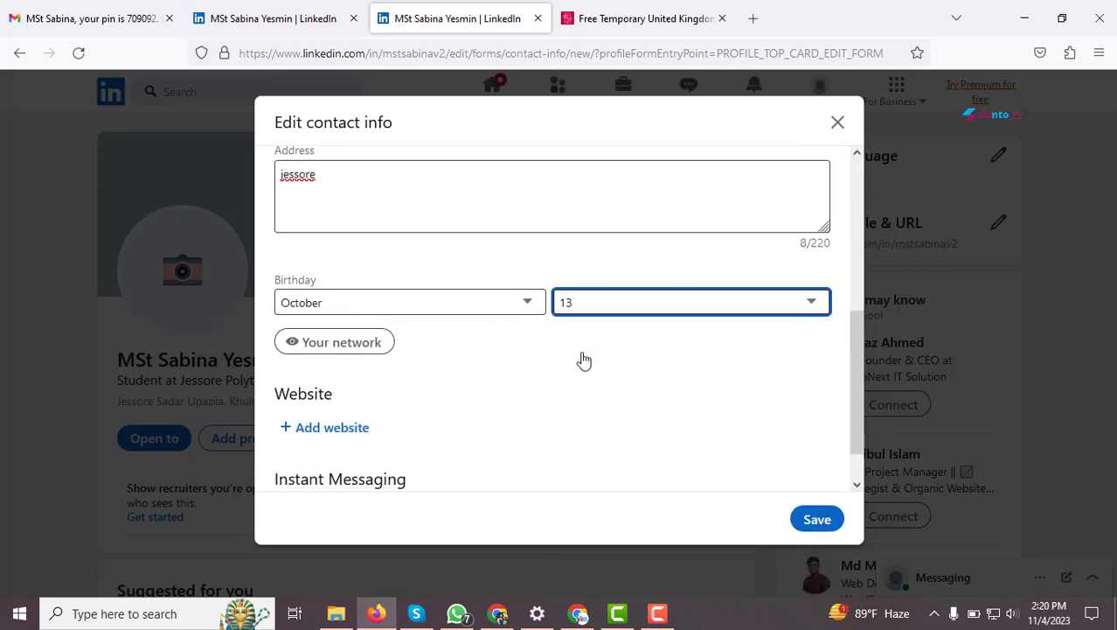
{"action": "scroll", "coordinate": [351, 337], "scroll_direction": "down", "scroll_amount": 1}
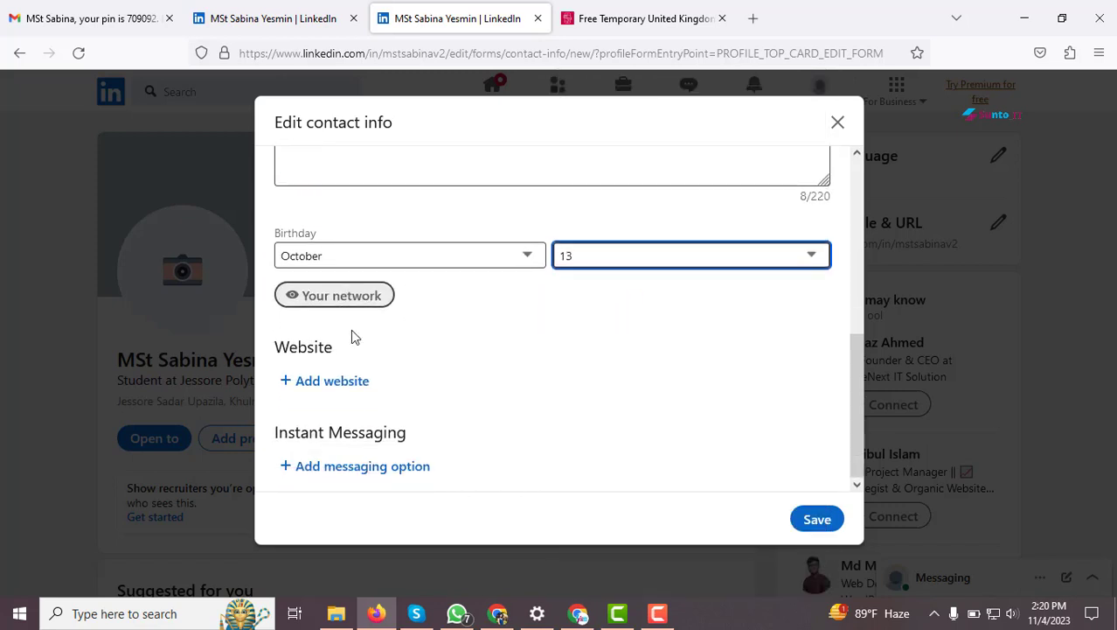
{"action": "left_click", "coordinate": [817, 521]}
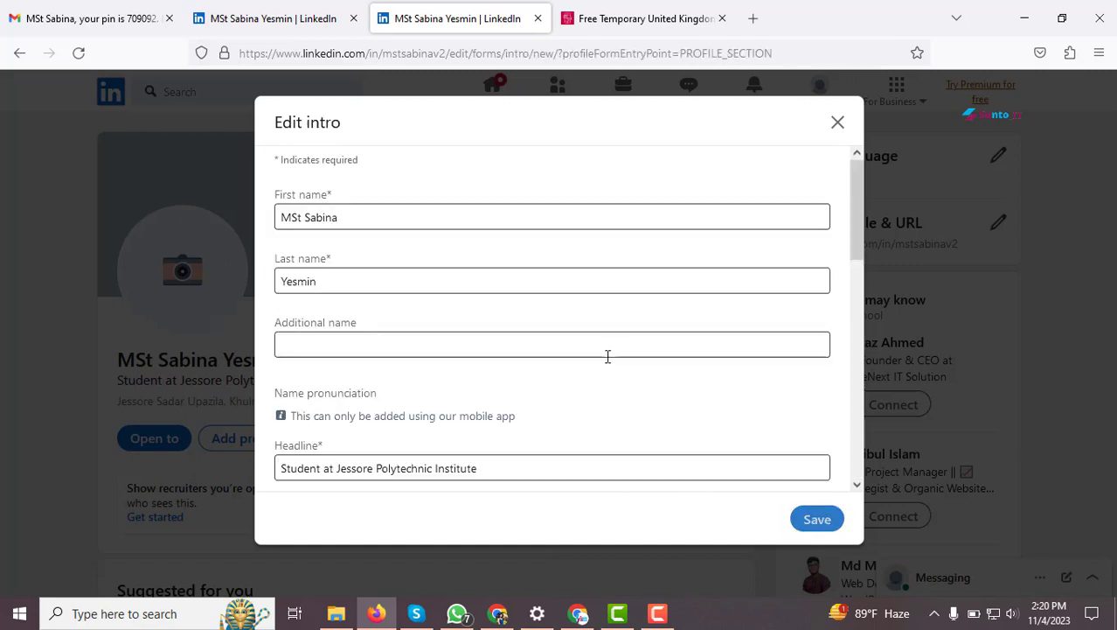
{"action": "scroll", "coordinate": [596, 355], "scroll_direction": "down", "scroll_amount": 8}
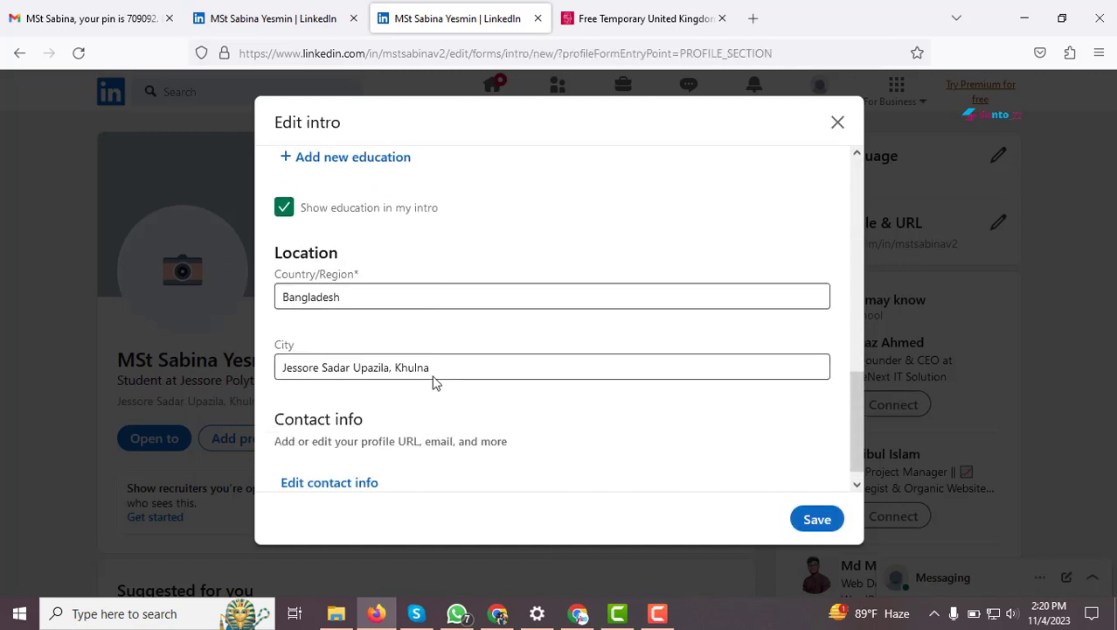
{"action": "scroll", "coordinate": [473, 414], "scroll_direction": "up", "scroll_amount": 5}
{"action": "scroll", "coordinate": [443, 437], "scroll_direction": "up", "scroll_amount": 3}
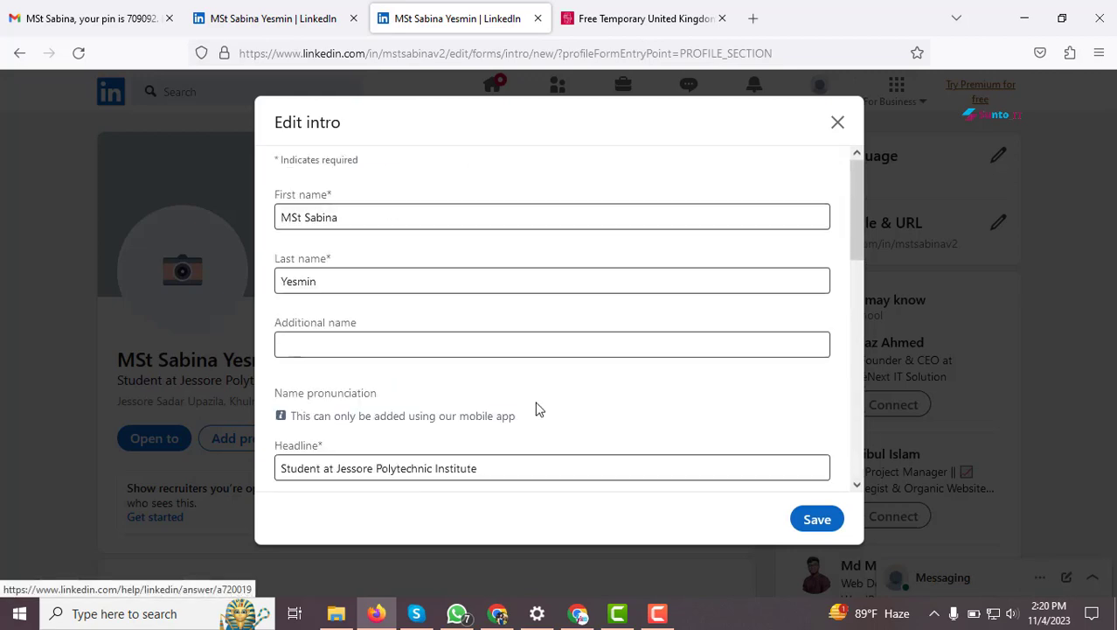
{"action": "left_click", "coordinate": [815, 518]}
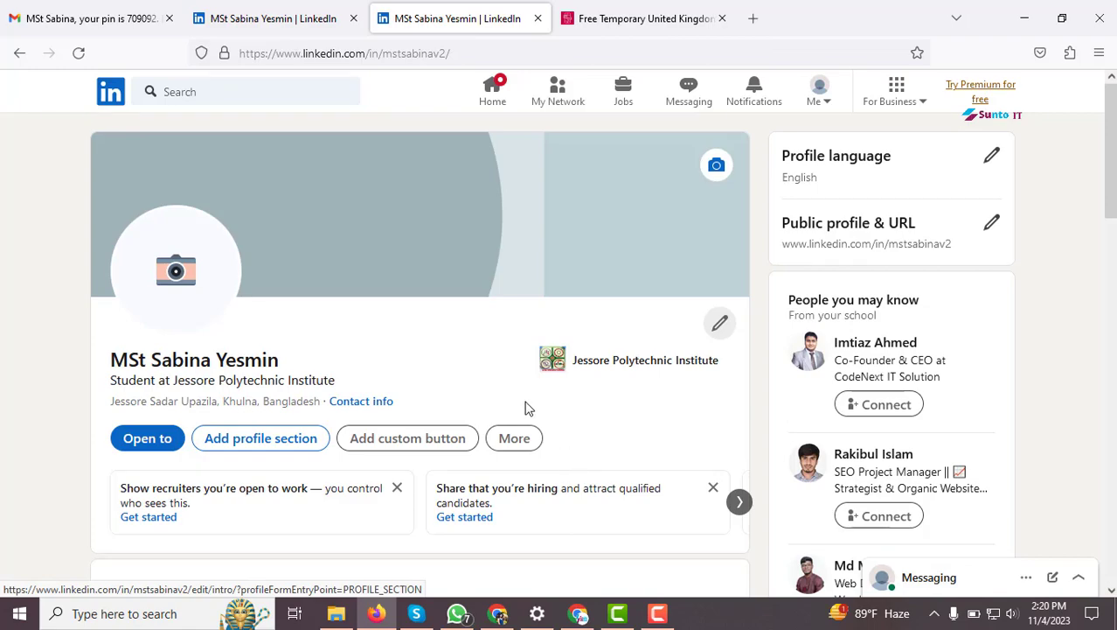
{"action": "scroll", "coordinate": [362, 362], "scroll_direction": "down", "scroll_amount": 3}
{"action": "scroll", "coordinate": [611, 274], "scroll_direction": "up", "scroll_amount": 3}
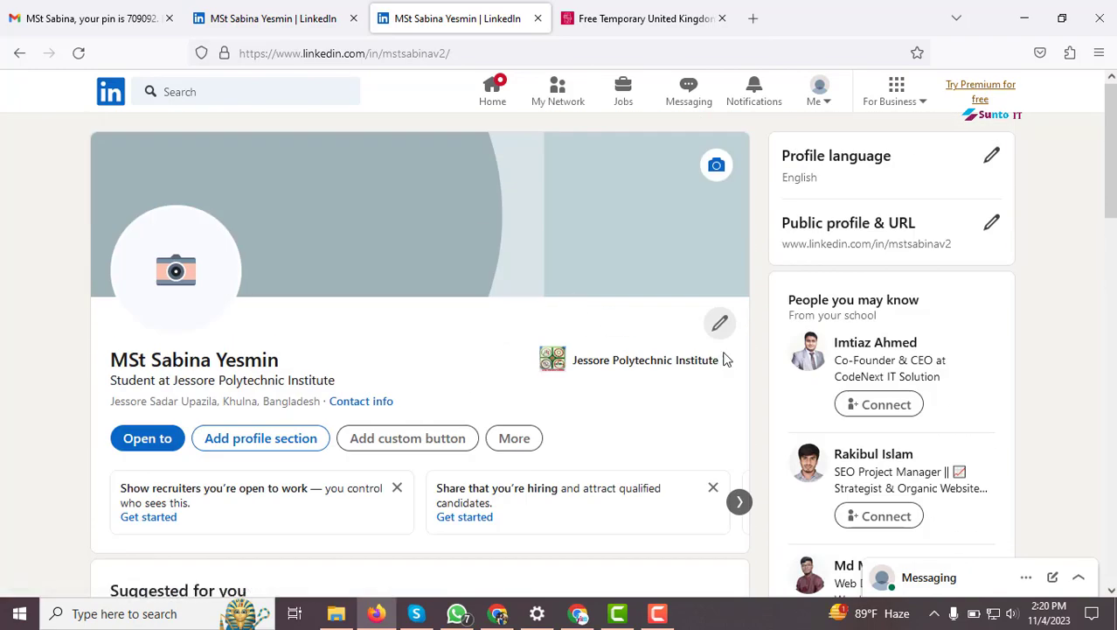
{"action": "scroll", "coordinate": [723, 359], "scroll_direction": "down", "scroll_amount": 3}
{"action": "scroll", "coordinate": [723, 254], "scroll_direction": "up", "scroll_amount": 2}
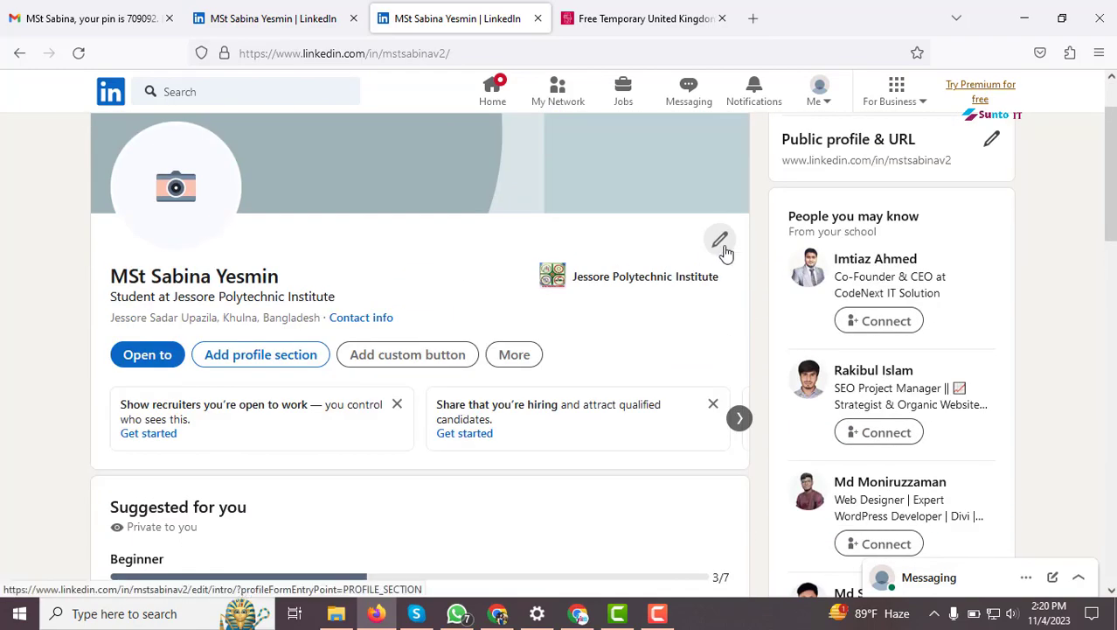
{"action": "left_click", "coordinate": [275, 355]}
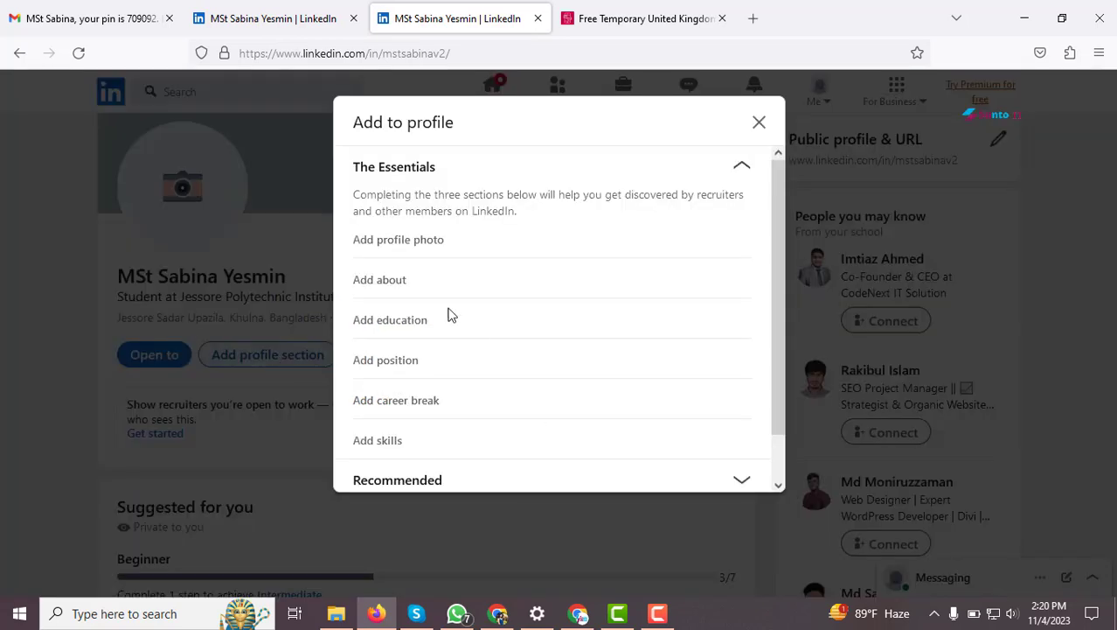
{"action": "left_click", "coordinate": [416, 241]}
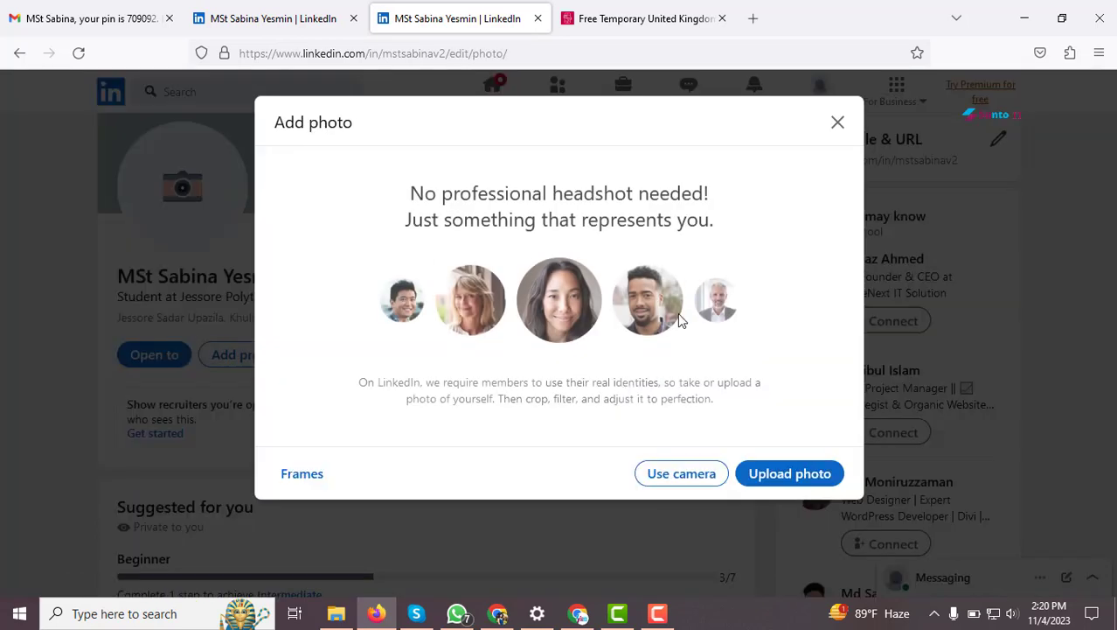
{"action": "left_click", "coordinate": [835, 123]}
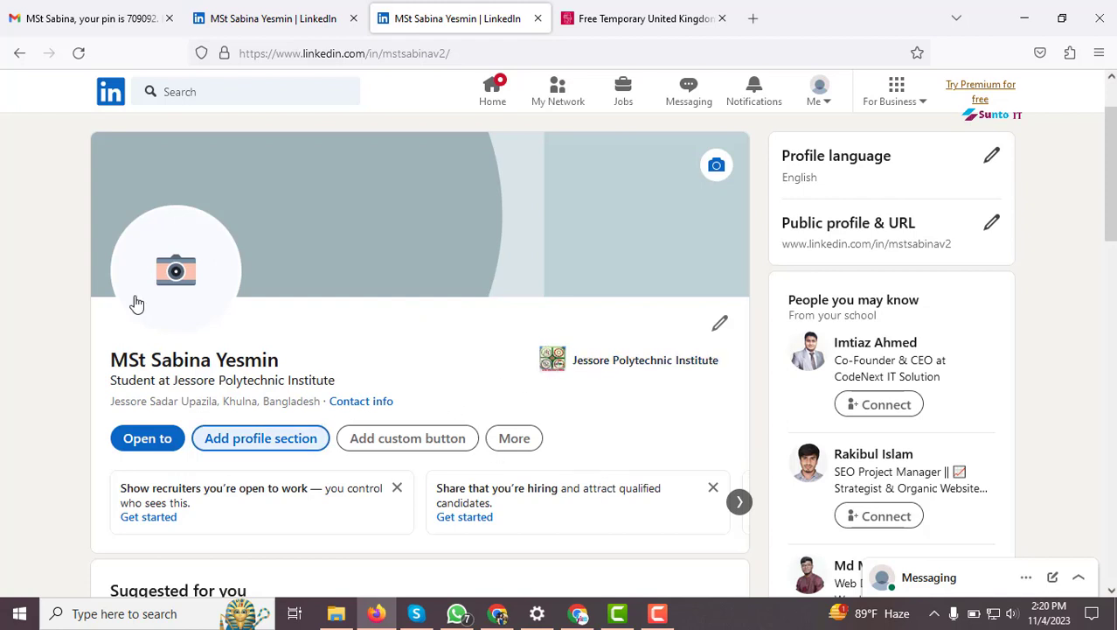
Apply the #OpenToWork frame to the profile photo
{"action": "left_click", "coordinate": [179, 290]}
{"action": "left_click", "coordinate": [305, 477]}
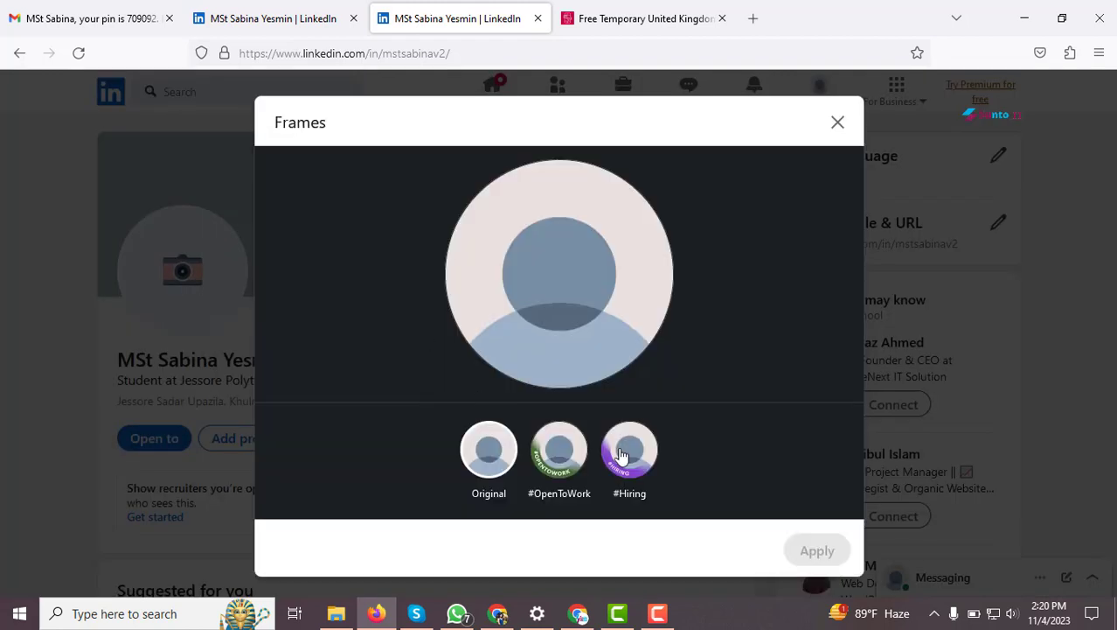
{"action": "left_click", "coordinate": [621, 456]}
{"action": "left_click", "coordinate": [555, 457]}
{"action": "left_click", "coordinate": [799, 592]}
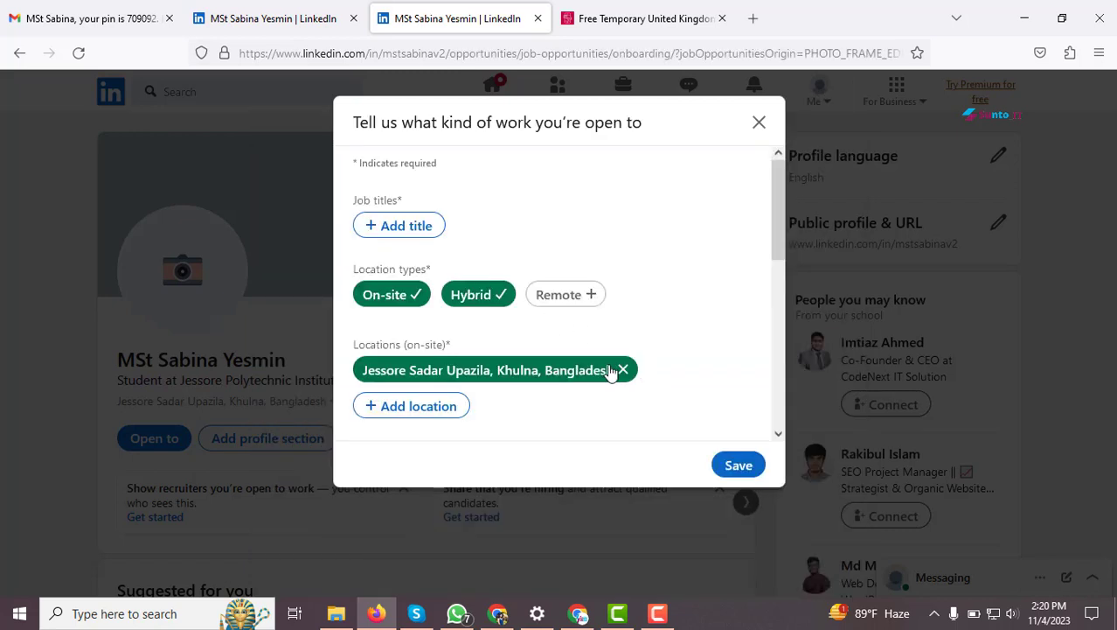
Save open-to-work preferences for Project Development Manager roles, then show the Add profile section list
{"action": "left_click", "coordinate": [727, 466]}
{"action": "left_click", "coordinate": [379, 220]}
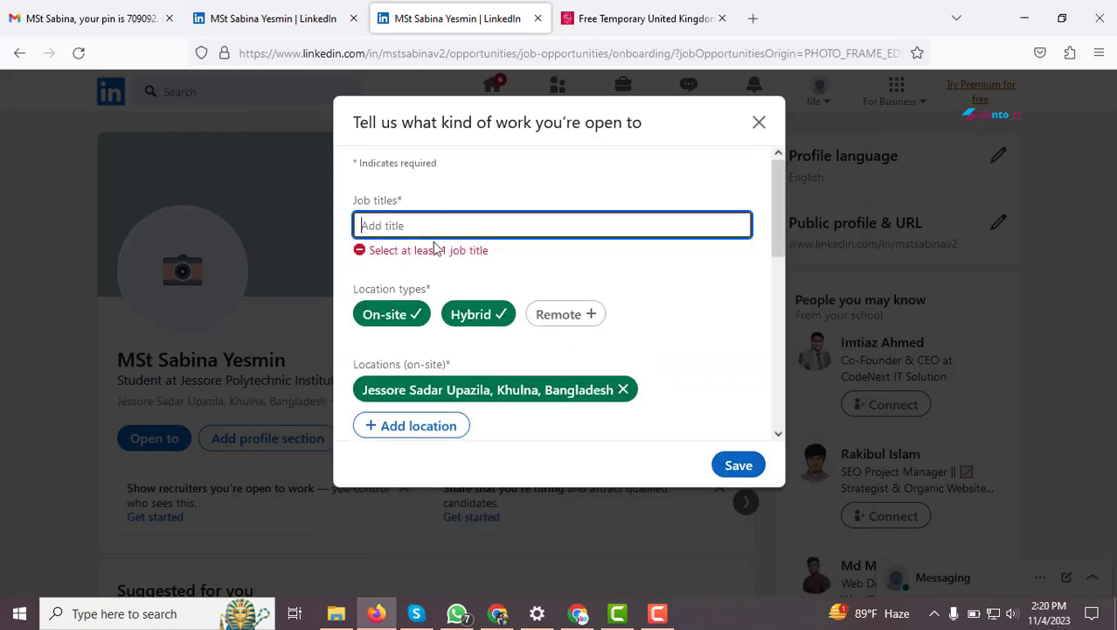
{"action": "type", "text": "deve"}
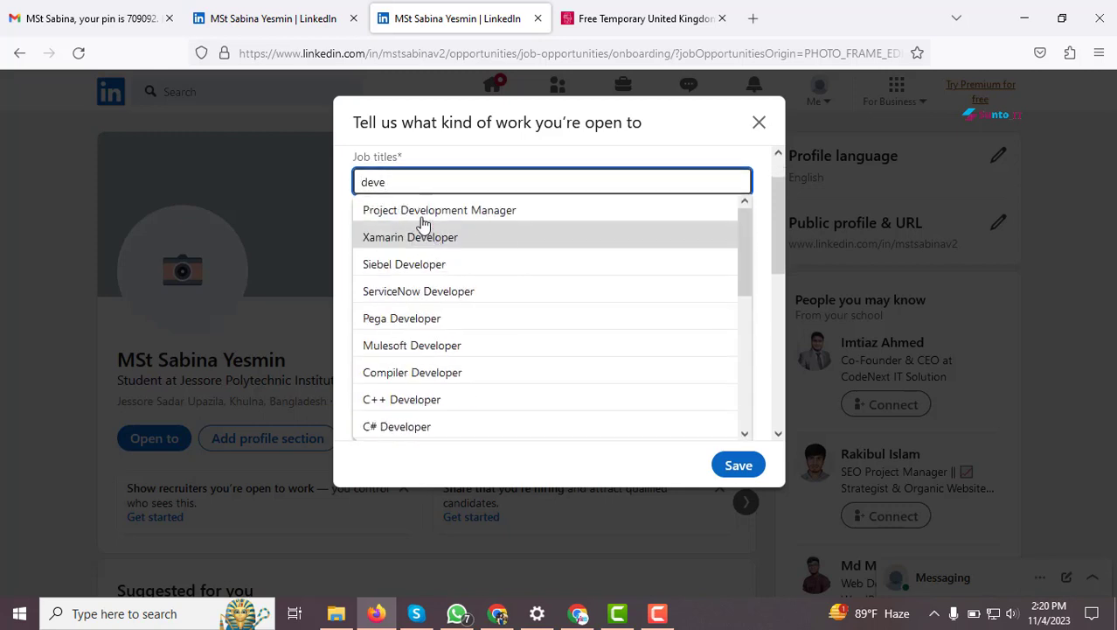
{"action": "left_click", "coordinate": [422, 219]}
{"action": "left_click", "coordinate": [739, 465]}
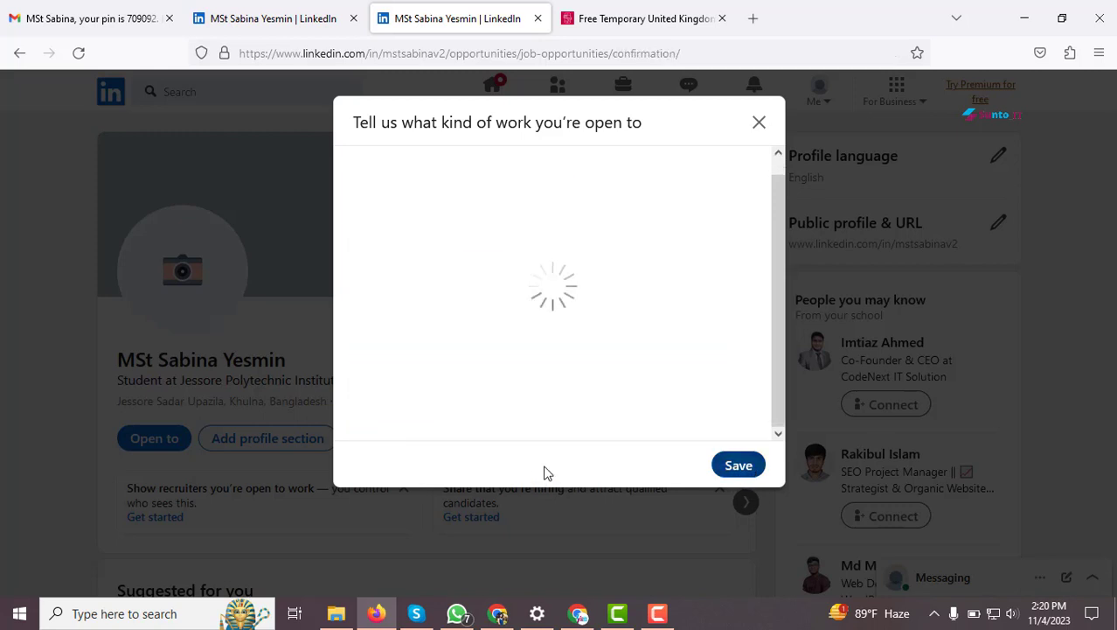
{"action": "left_click", "coordinate": [592, 439]}
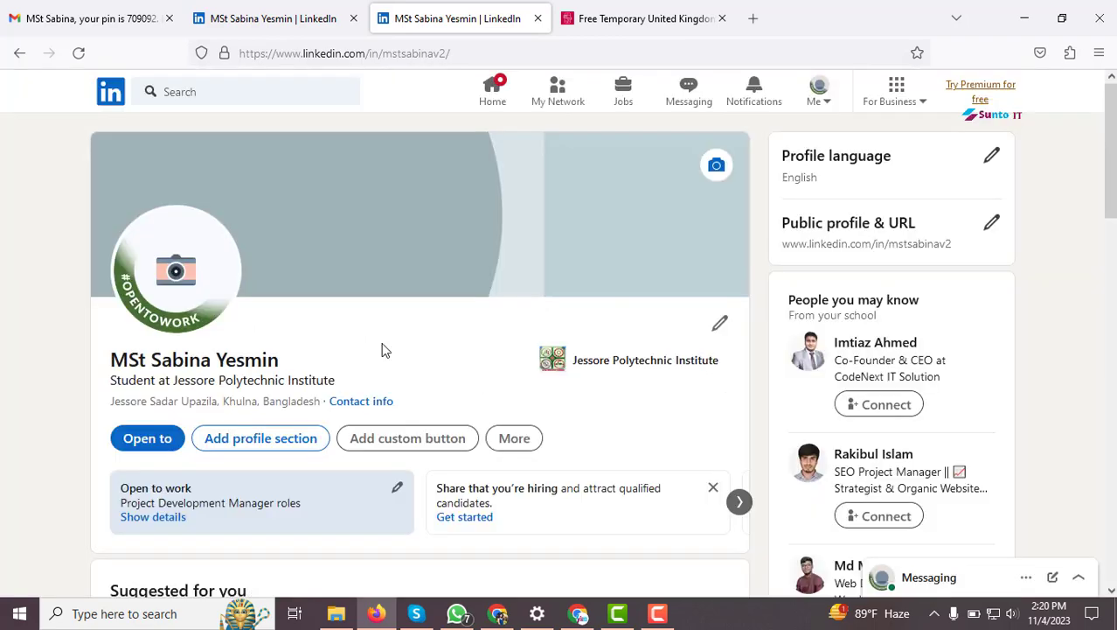
{"action": "left_click", "coordinate": [720, 324]}
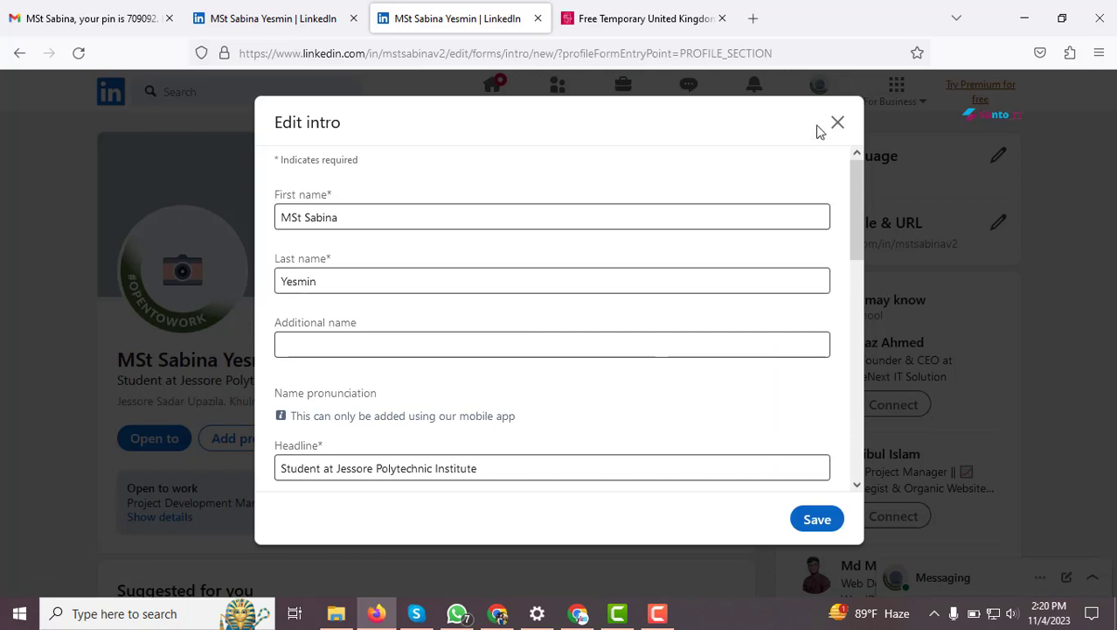
{"action": "left_click", "coordinate": [838, 122]}
{"action": "left_click", "coordinate": [267, 442]}
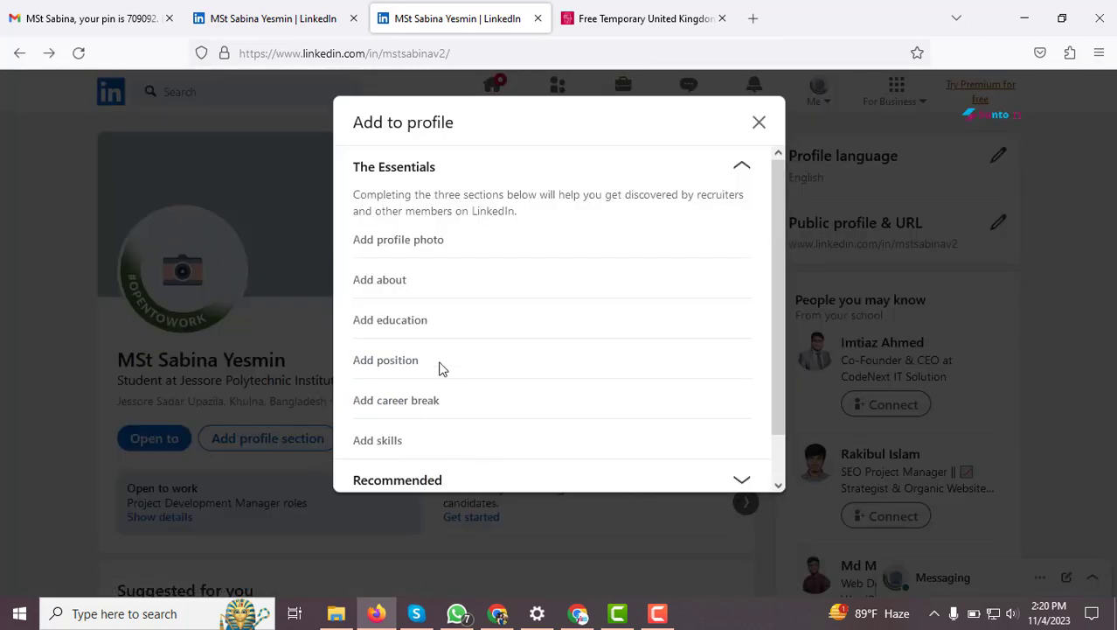
In About, pick the Business Development, Business Development Consultancy and Project Management suggestions and save
{"action": "left_click", "coordinate": [389, 283]}
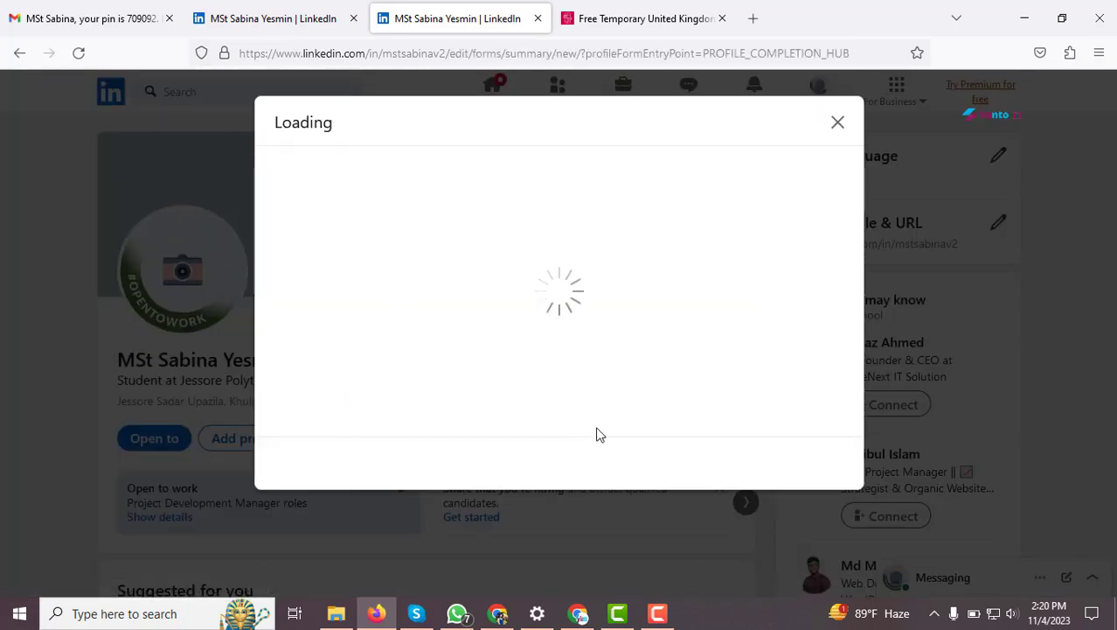
{"action": "scroll", "coordinate": [385, 276], "scroll_direction": "down", "scroll_amount": 3}
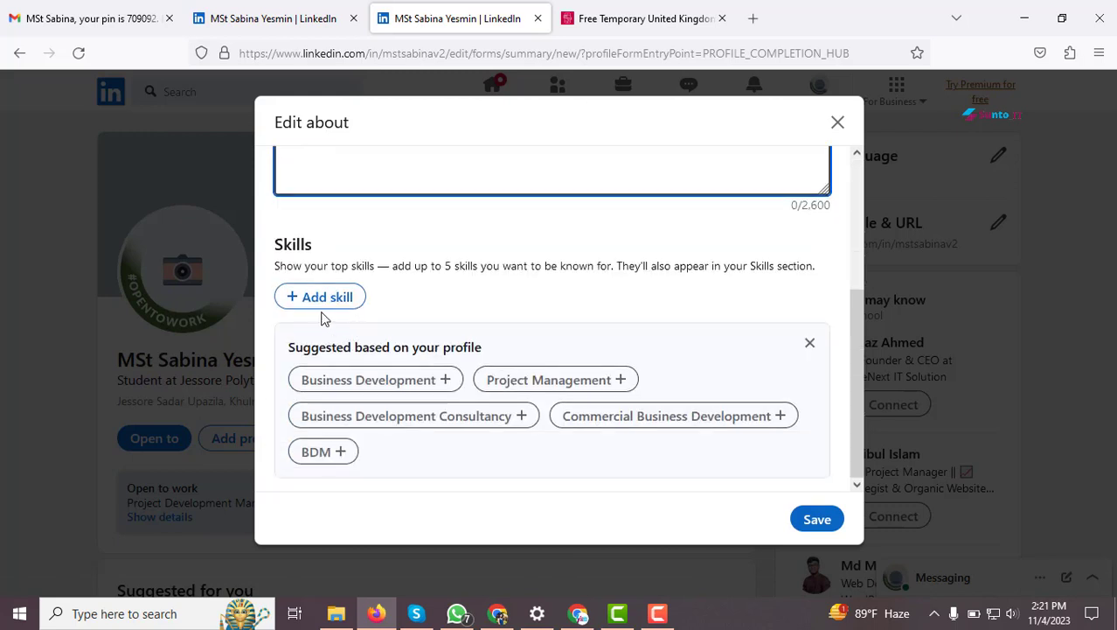
{"action": "left_click", "coordinate": [368, 377]}
{"action": "left_click", "coordinate": [549, 418]}
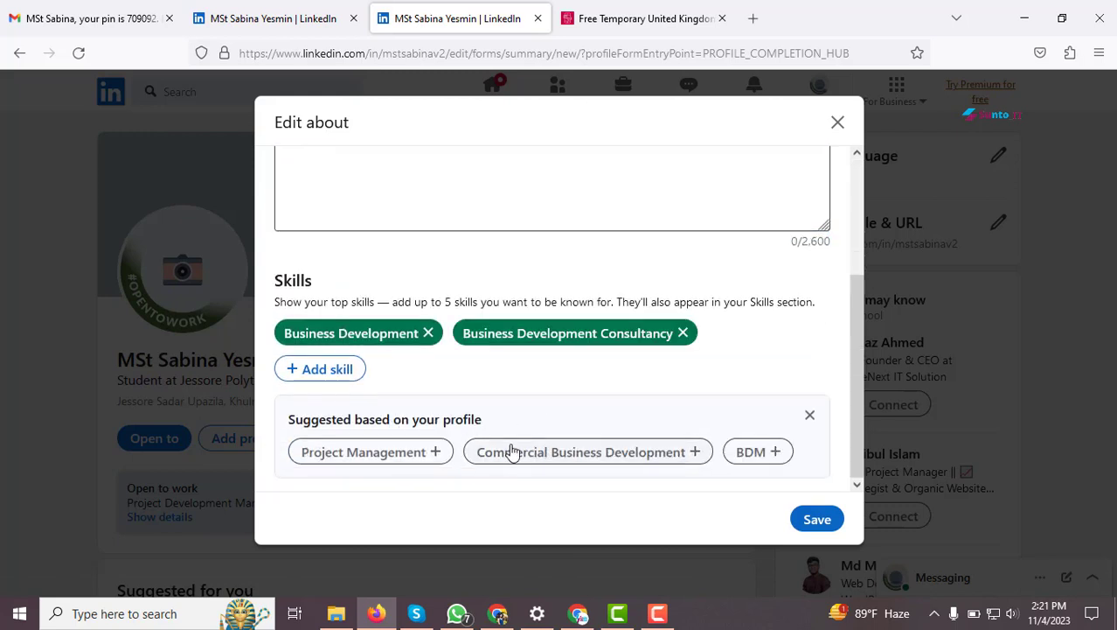
{"action": "left_click", "coordinate": [376, 453]}
{"action": "scroll", "coordinate": [417, 278], "scroll_direction": "up", "scroll_amount": 3}
{"action": "scroll", "coordinate": [417, 278], "scroll_direction": "down", "scroll_amount": 3}
{"action": "left_click", "coordinate": [802, 526]}
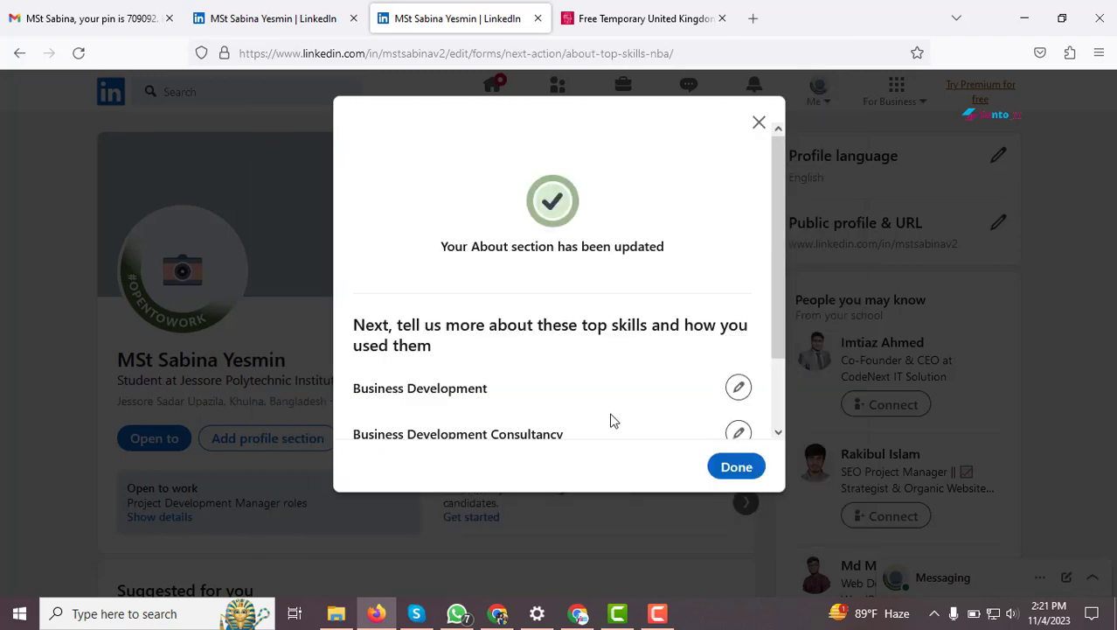
{"action": "scroll", "coordinate": [647, 415], "scroll_direction": "down", "scroll_amount": 2}
{"action": "left_click", "coordinate": [743, 467]}
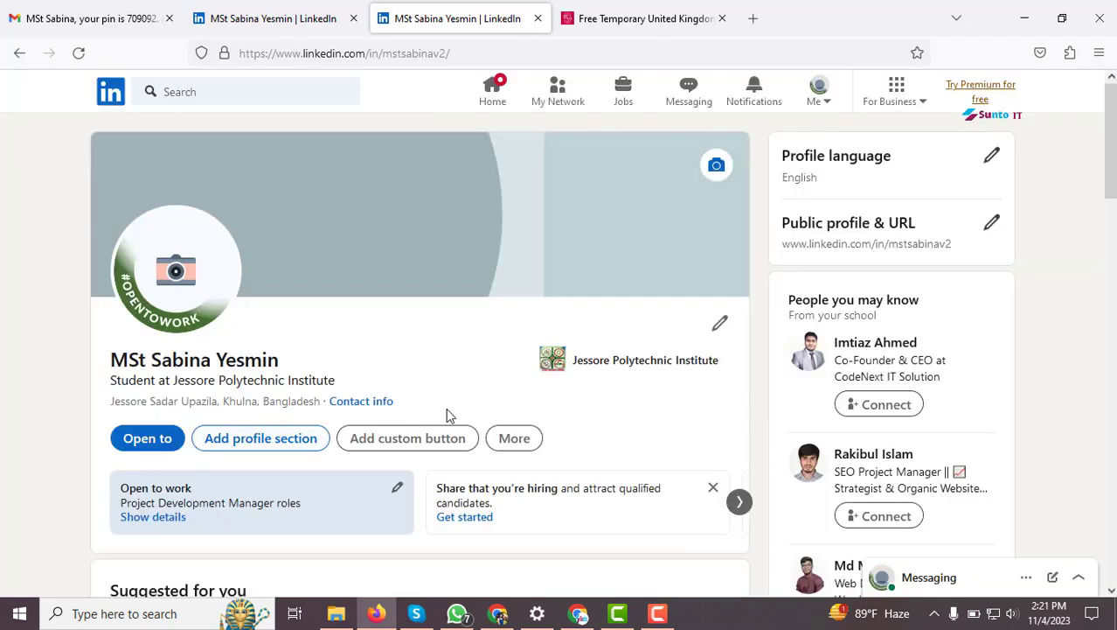
{"action": "left_click", "coordinate": [232, 440]}
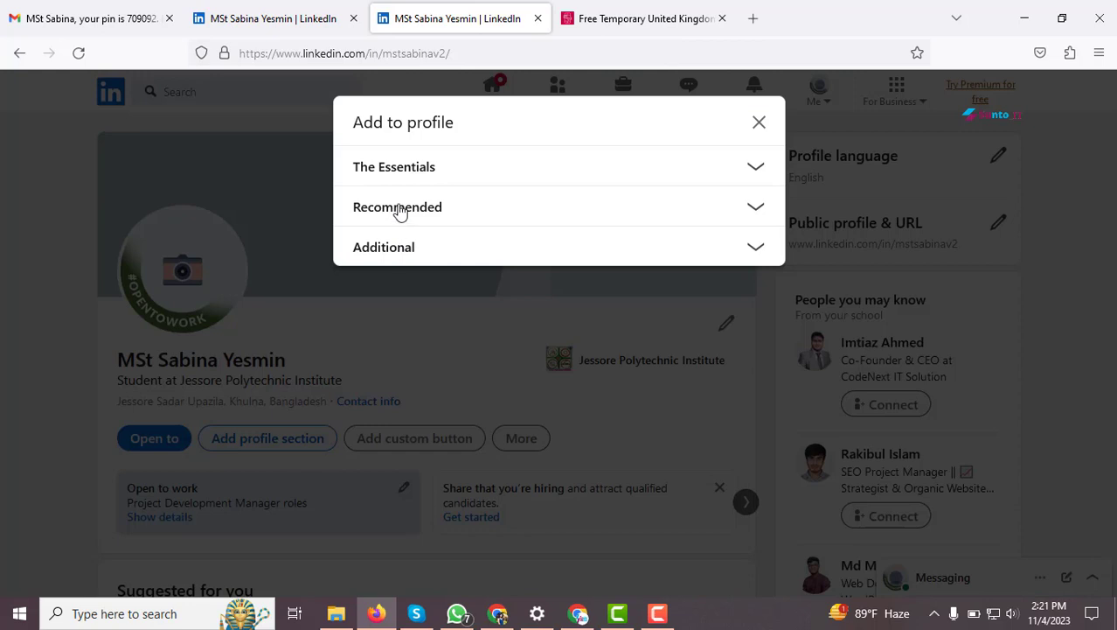
{"action": "left_click", "coordinate": [503, 206]}
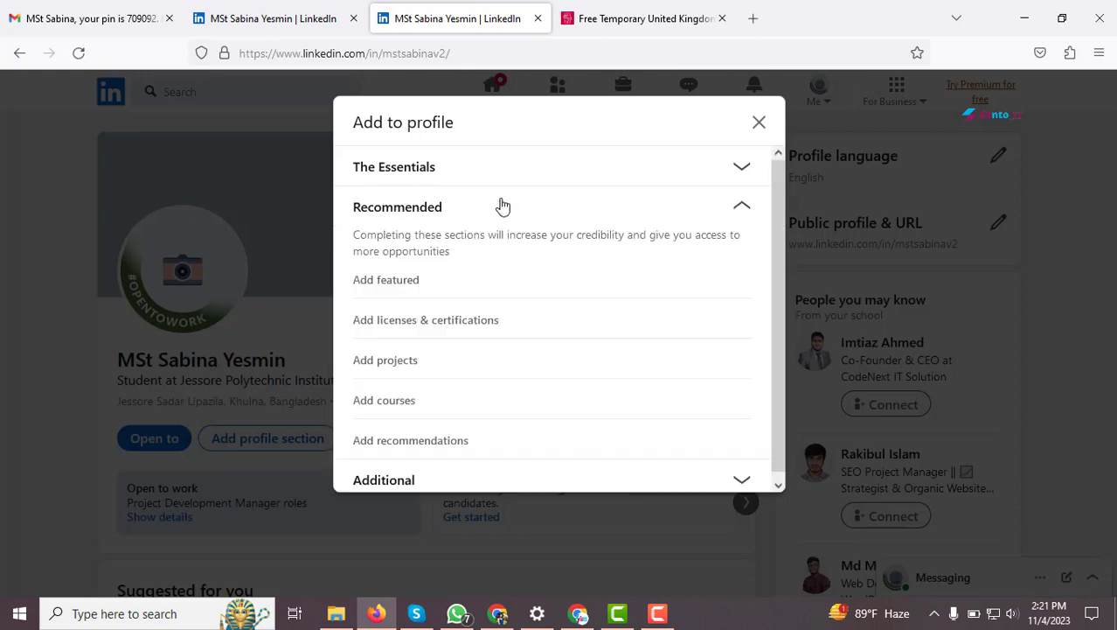
{"action": "left_click", "coordinate": [407, 360]}
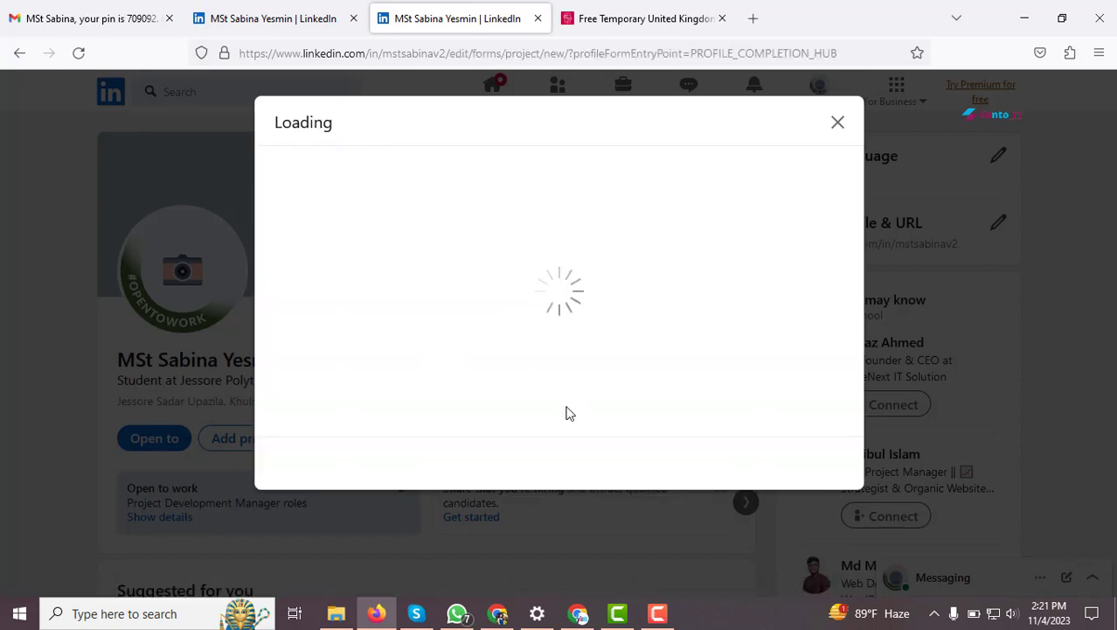
{"action": "left_click", "coordinate": [370, 234]}
{"action": "left_click", "coordinate": [373, 290]}
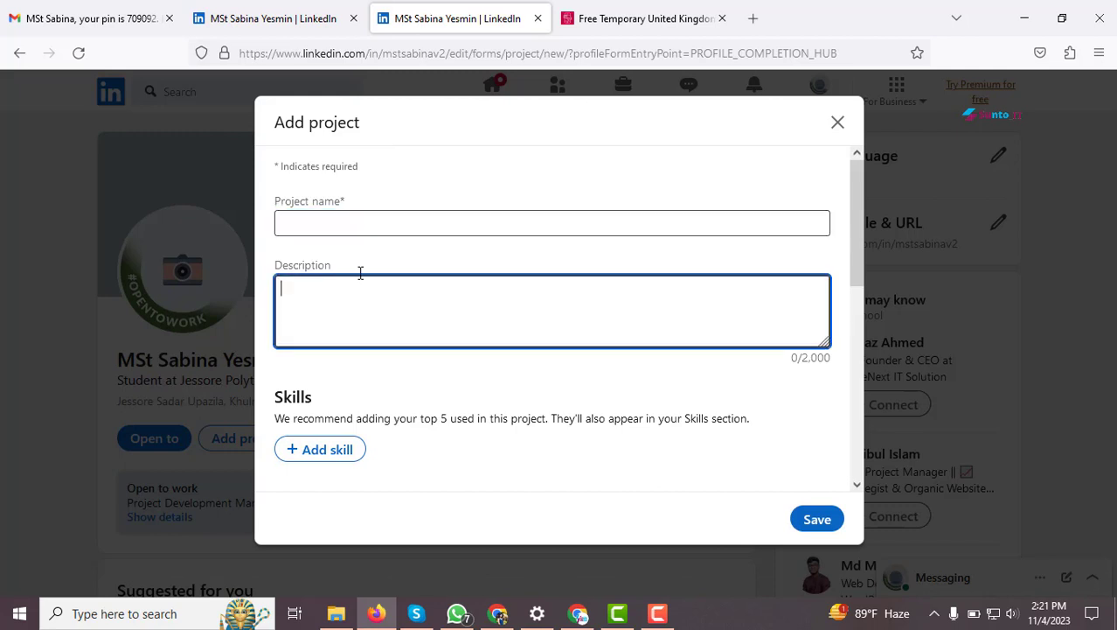
{"action": "left_click", "coordinate": [323, 222]}
{"action": "left_click", "coordinate": [306, 452]}
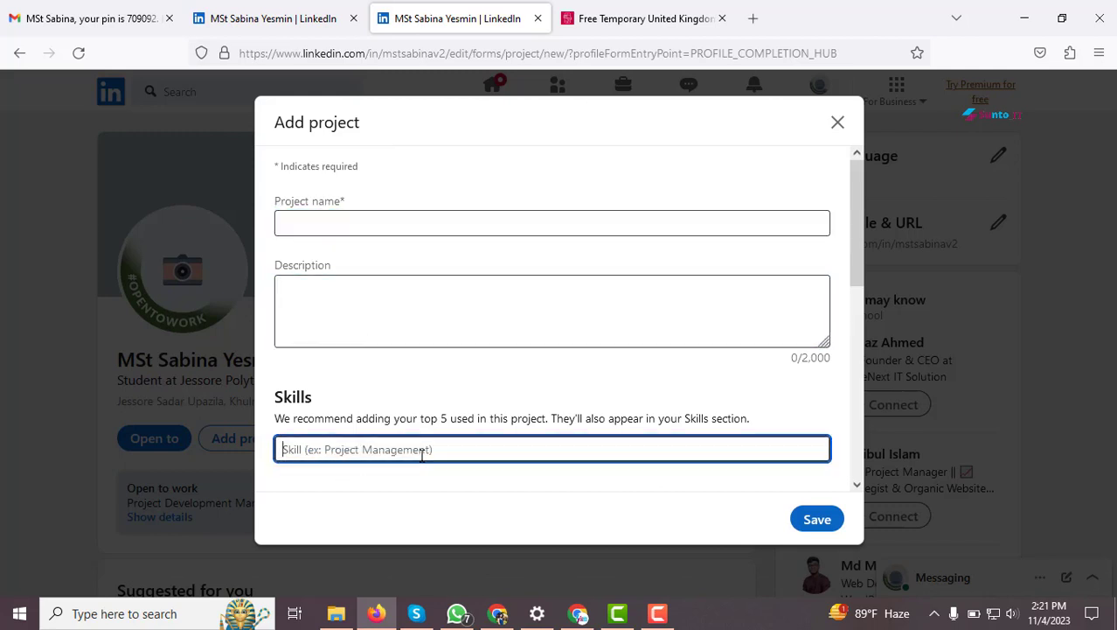
{"action": "left_click", "coordinate": [323, 227]}
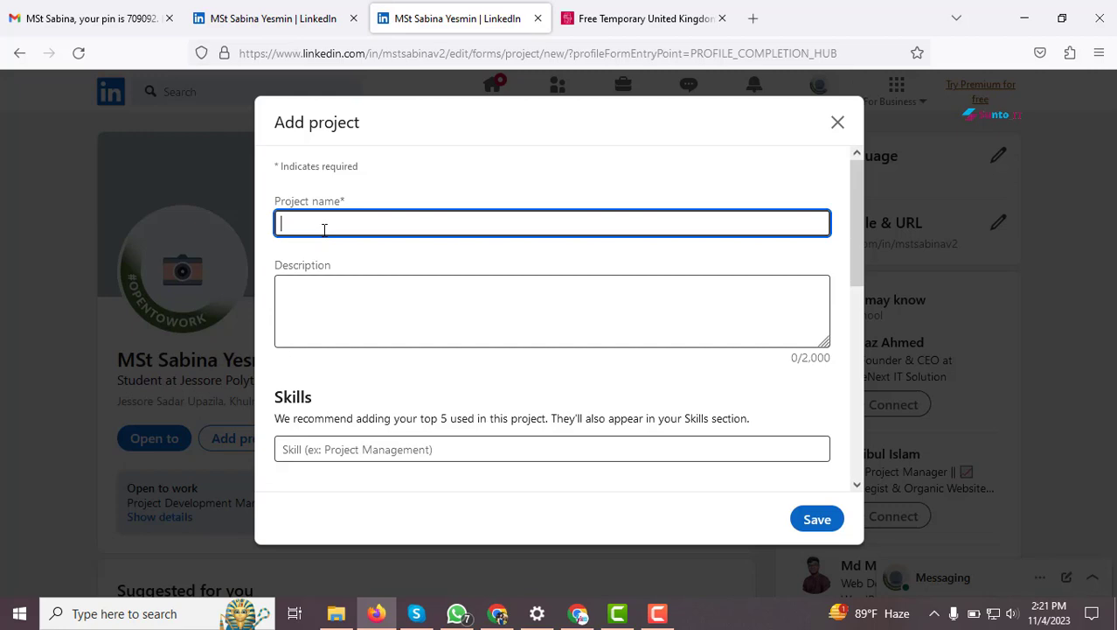
{"action": "left_click", "coordinate": [838, 122]}
{"action": "scroll", "coordinate": [437, 359], "scroll_direction": "down", "scroll_amount": 4}
{"action": "scroll", "coordinate": [389, 356], "scroll_direction": "down", "scroll_amount": 10}
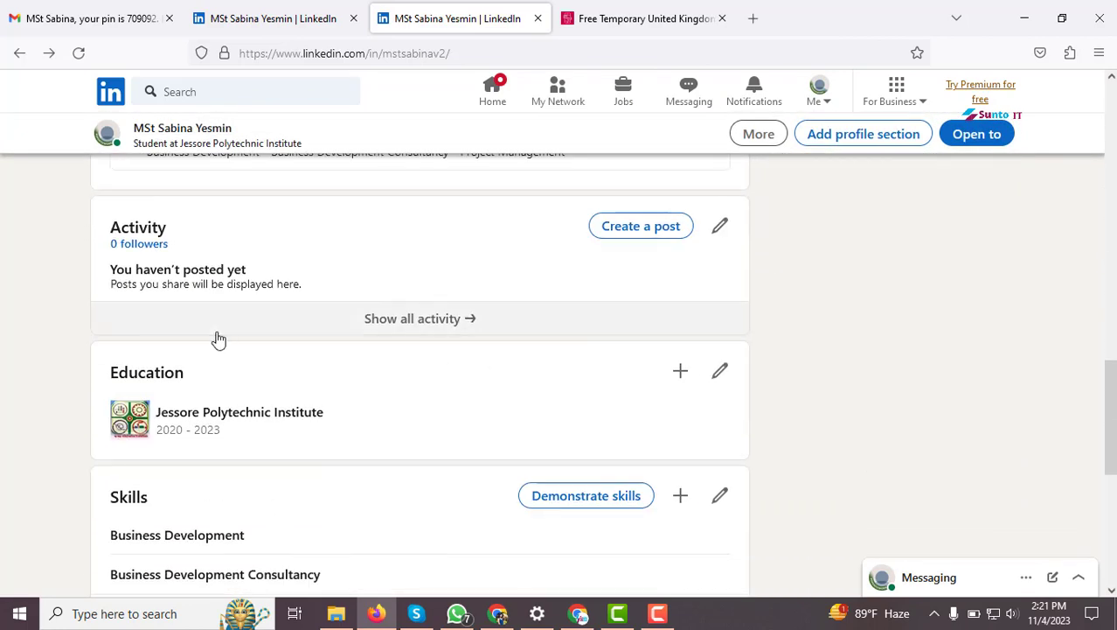
{"action": "scroll", "coordinate": [628, 449], "scroll_direction": "up", "scroll_amount": 5}
{"action": "scroll", "coordinate": [589, 429], "scroll_direction": "down", "scroll_amount": 5}
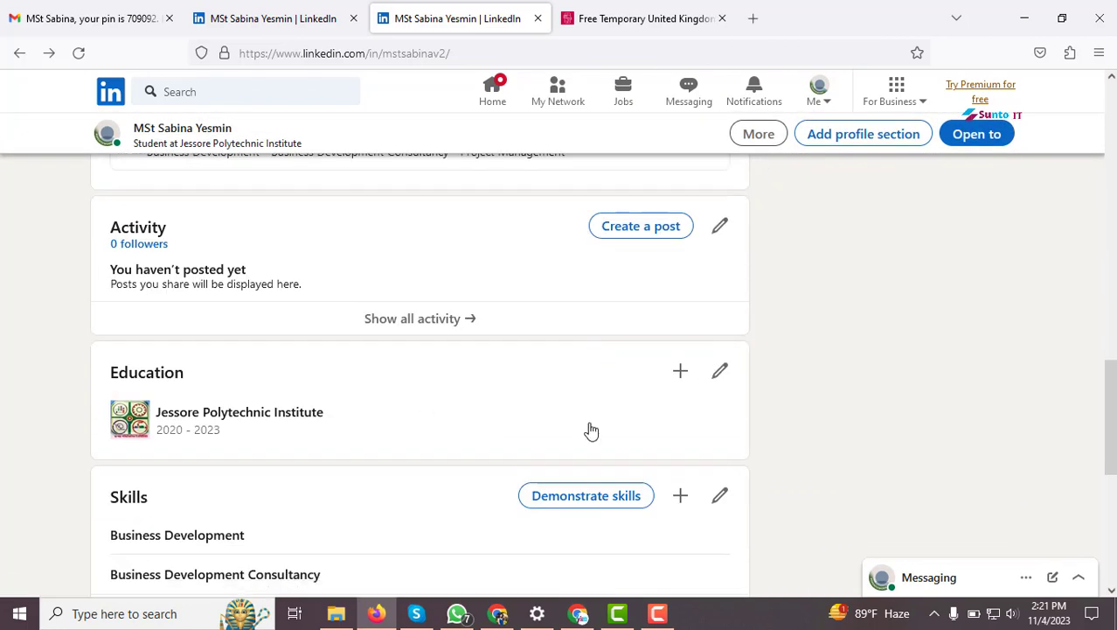
{"action": "scroll", "coordinate": [542, 431], "scroll_direction": "up", "scroll_amount": 3}
{"action": "scroll", "coordinate": [365, 377], "scroll_direction": "down", "scroll_amount": 1}
{"action": "scroll", "coordinate": [363, 363], "scroll_direction": "up", "scroll_amount": 6}
{"action": "scroll", "coordinate": [365, 364], "scroll_direction": "up", "scroll_amount": 5}
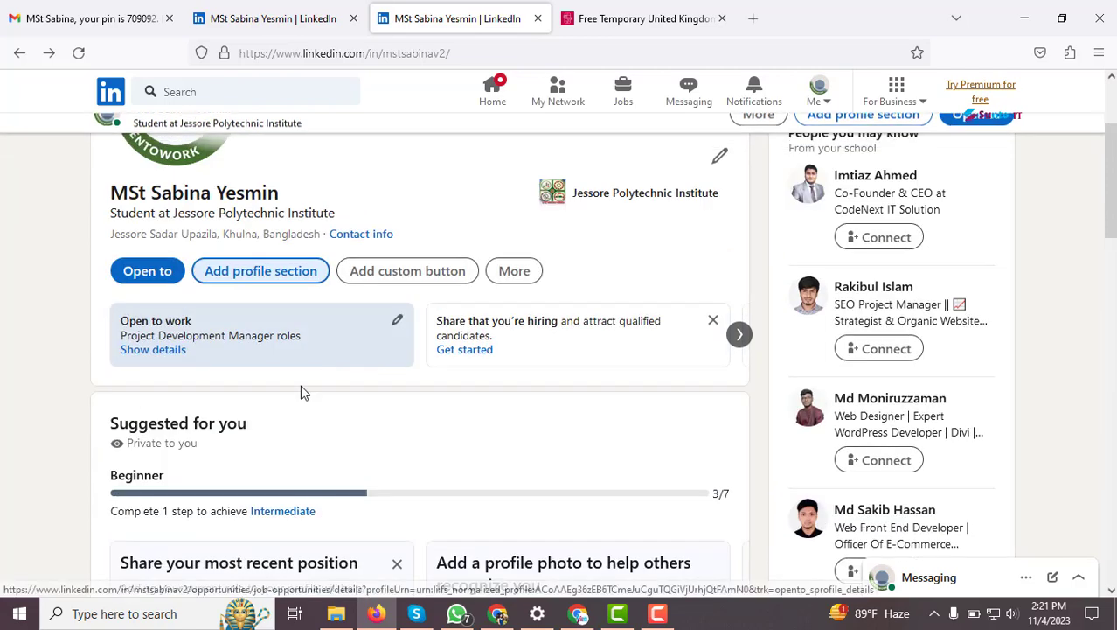
{"action": "scroll", "coordinate": [302, 391], "scroll_direction": "down", "scroll_amount": 4}
Start a new current position titled Project Development Manager
{"action": "left_click", "coordinate": [184, 407]}
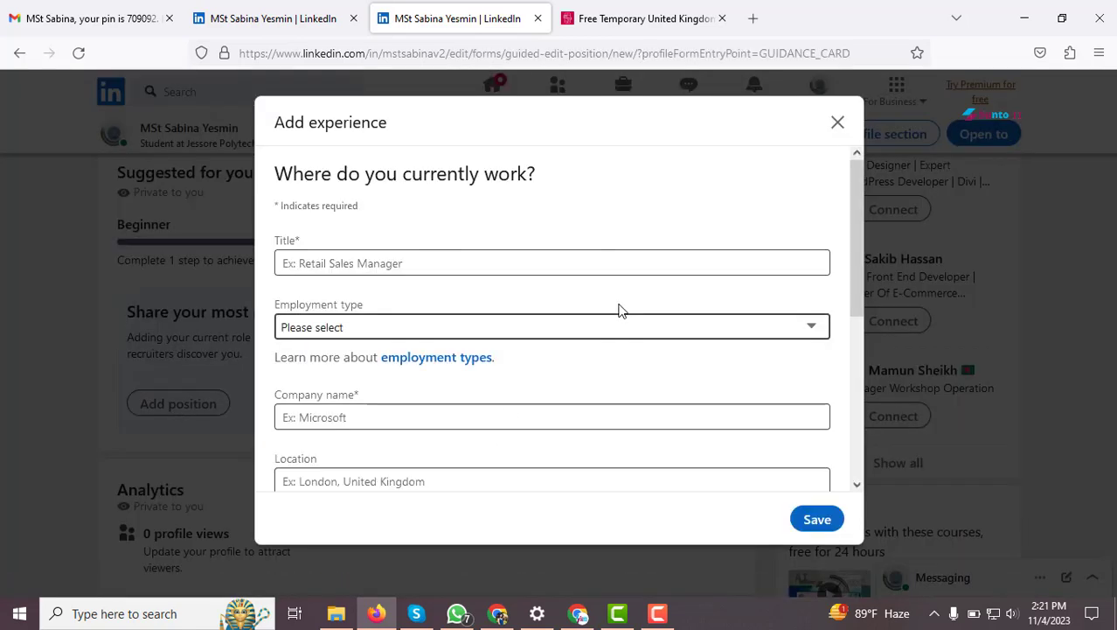
{"action": "scroll", "coordinate": [415, 325], "scroll_direction": "down", "scroll_amount": 2}
{"action": "scroll", "coordinate": [319, 255], "scroll_direction": "up", "scroll_amount": 2}
{"action": "left_click", "coordinate": [394, 272]}
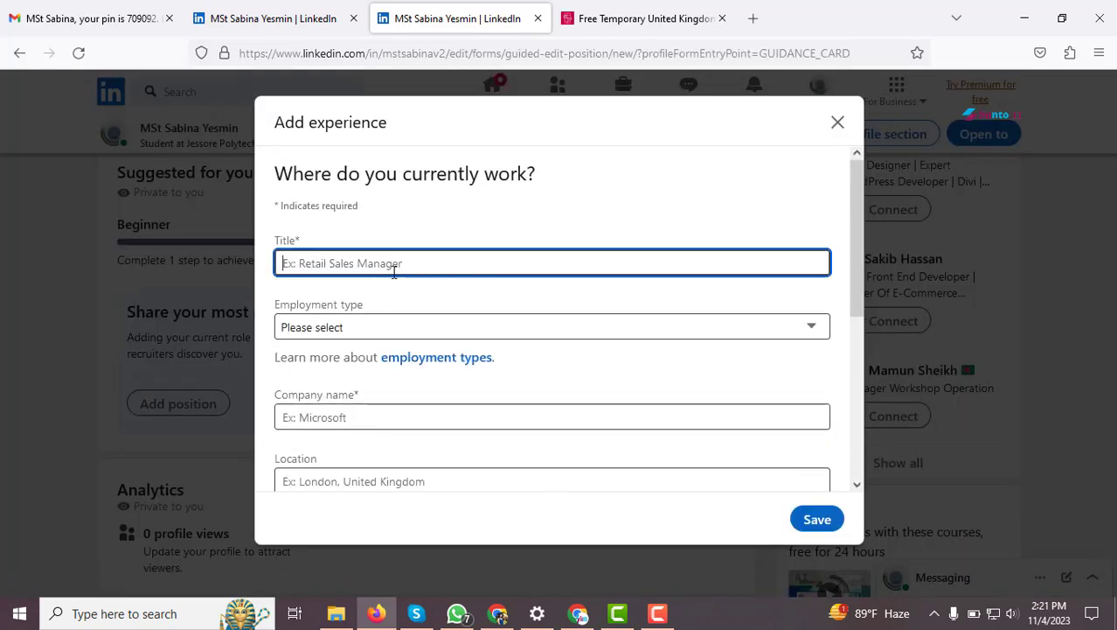
{"action": "type", "text": "deve"}
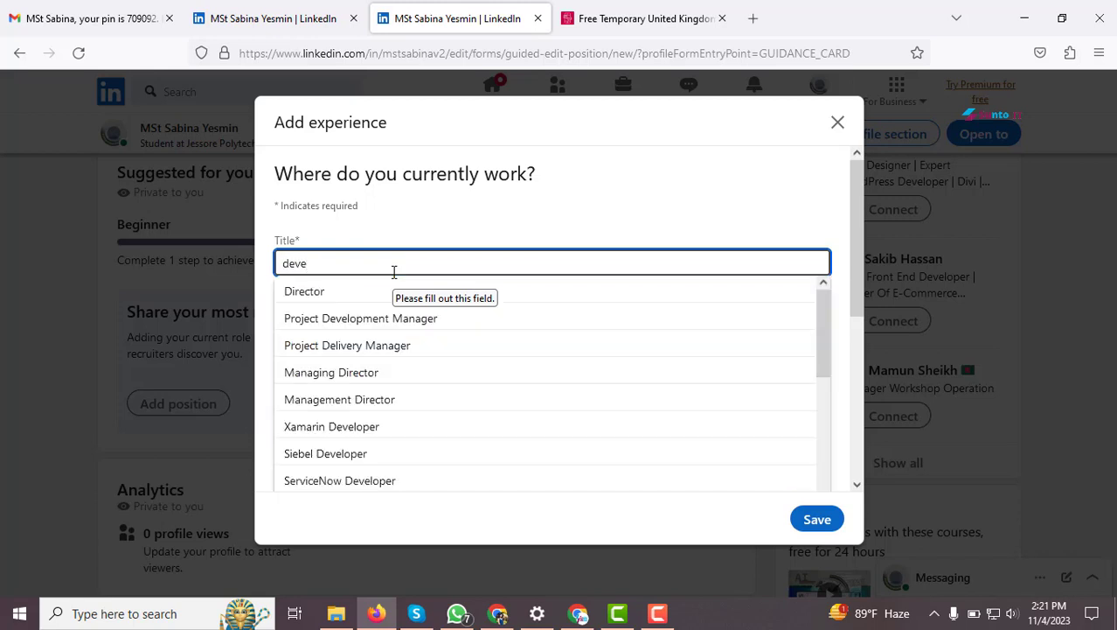
{"action": "type", "text": "lop"}
{"action": "left_click", "coordinate": [401, 291]}
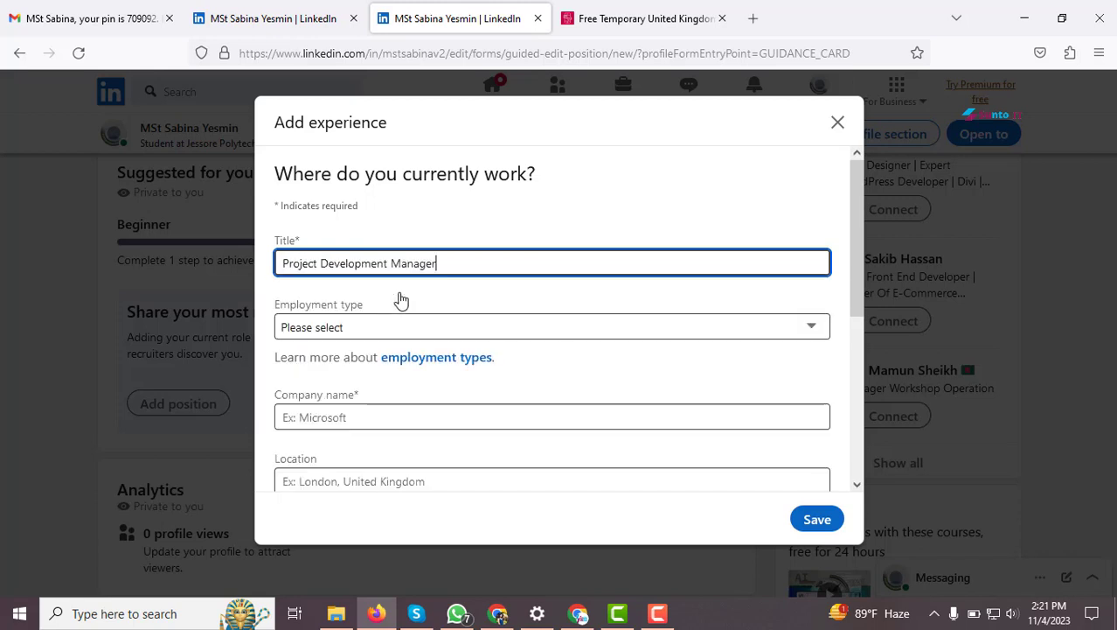
Set employment type to Full-time and company to Jessore Polytechnic Institute
{"action": "scroll", "coordinate": [389, 315], "scroll_direction": "down", "scroll_amount": 3}
{"action": "scroll", "coordinate": [363, 236], "scroll_direction": "up", "scroll_amount": 1}
{"action": "left_click", "coordinate": [351, 229]}
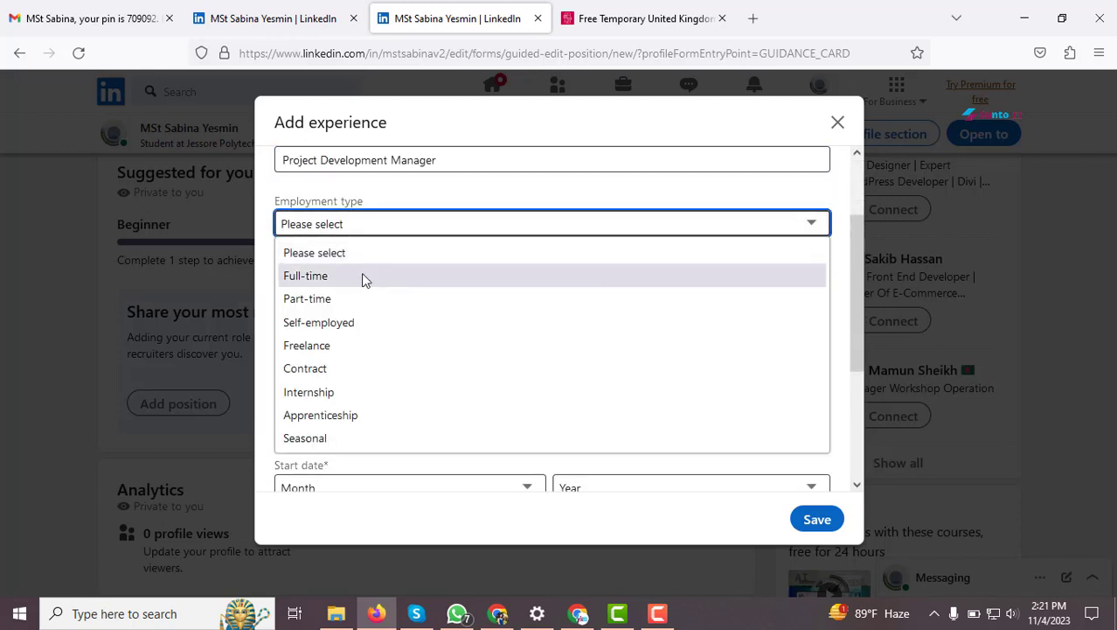
{"action": "left_click", "coordinate": [361, 274]}
{"action": "left_click", "coordinate": [372, 315]}
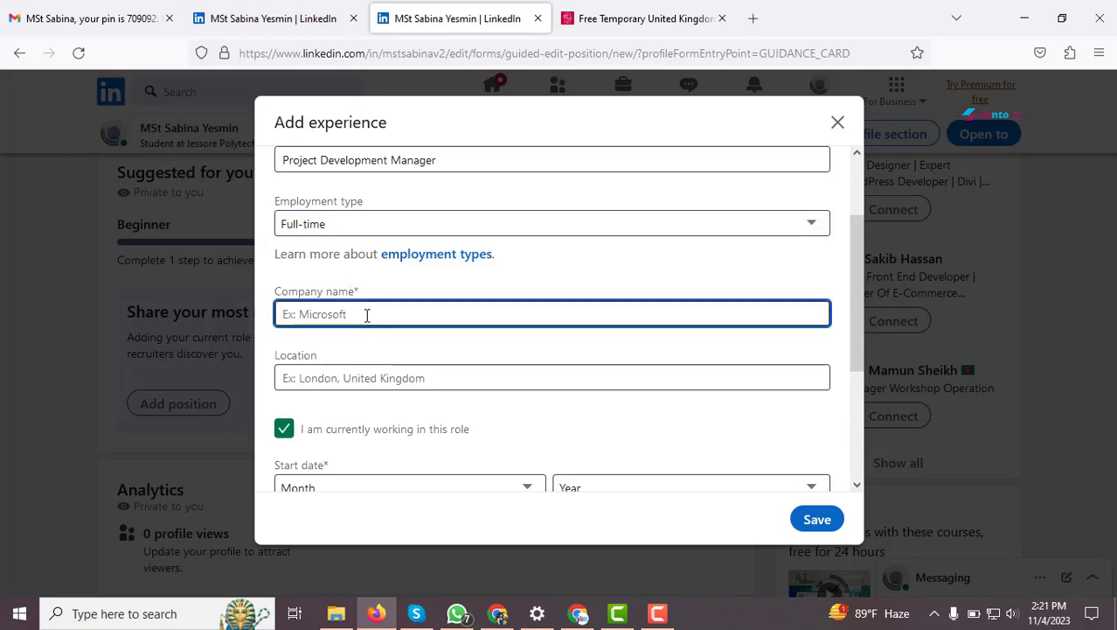
{"action": "type", "text": "J"}
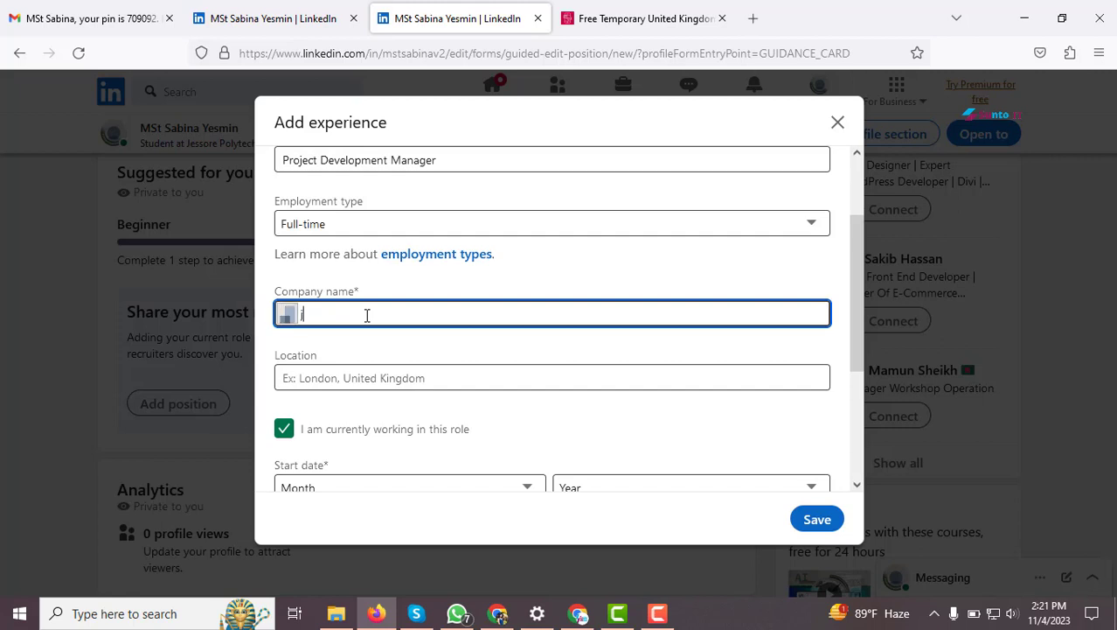
{"action": "type", "text": "ess"}
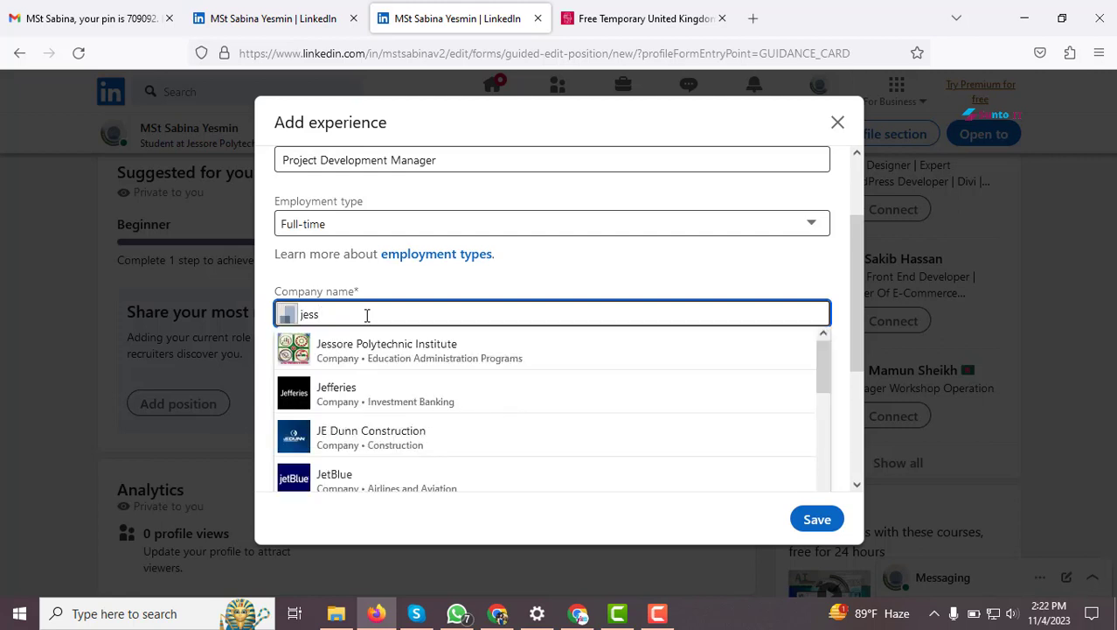
{"action": "left_click", "coordinate": [389, 350]}
Set the job location to Jász-Nagykun-Szolnok, Hungary
{"action": "left_click", "coordinate": [350, 376]}
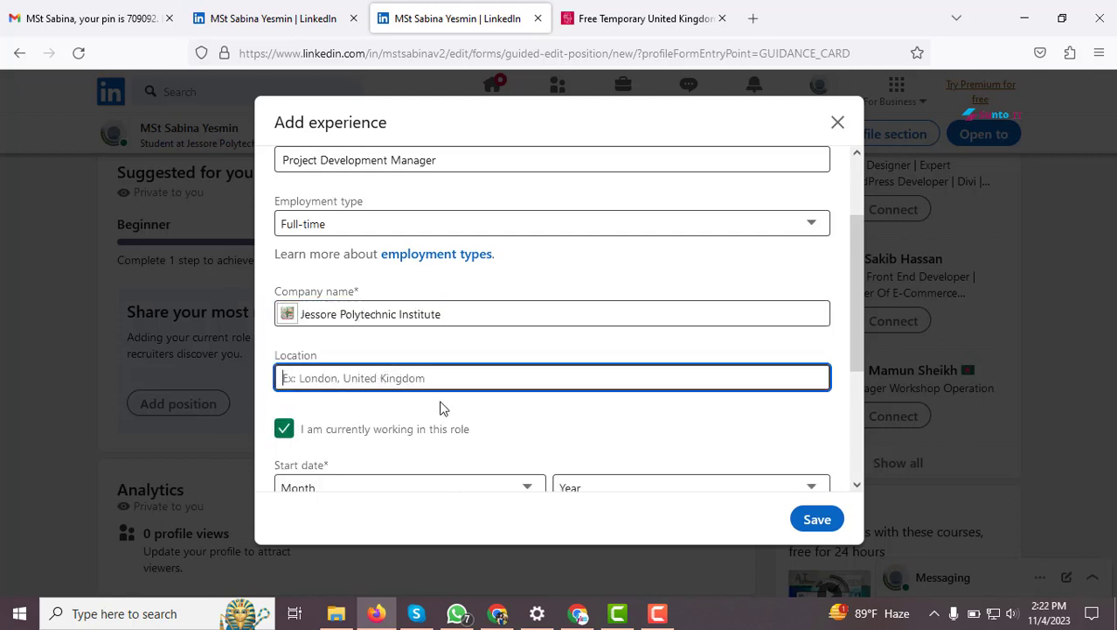
{"action": "type", "text": "ja"}
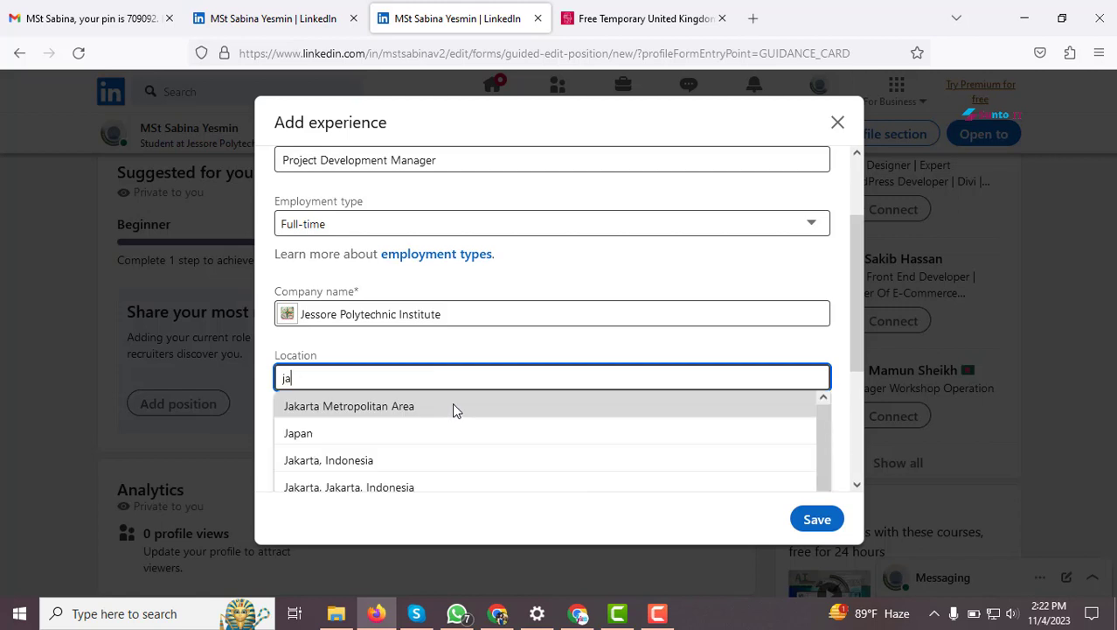
{"action": "type", "text": "ss"}
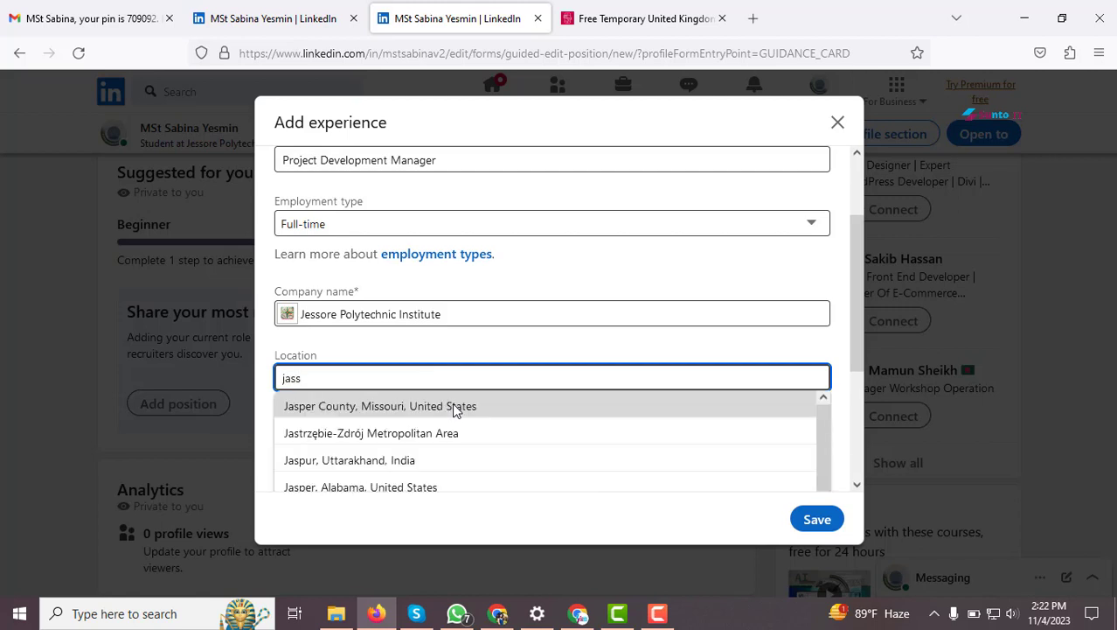
{"action": "scroll", "coordinate": [362, 441], "scroll_direction": "down", "scroll_amount": 2}
{"action": "left_click", "coordinate": [370, 435]}
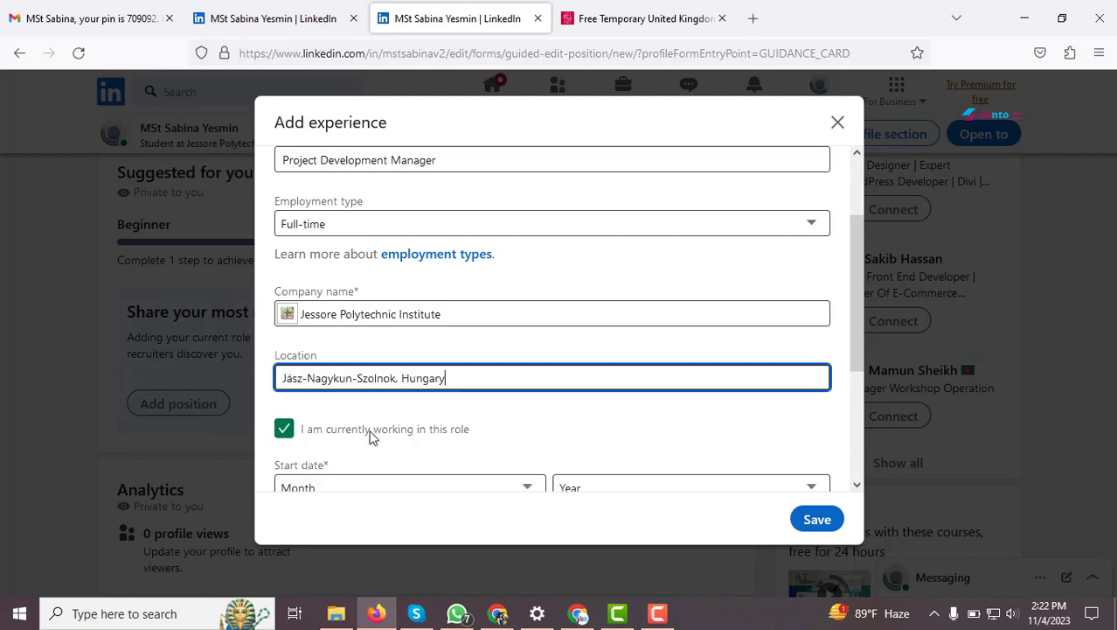
{"action": "scroll", "coordinate": [431, 402], "scroll_direction": "down", "scroll_amount": 3}
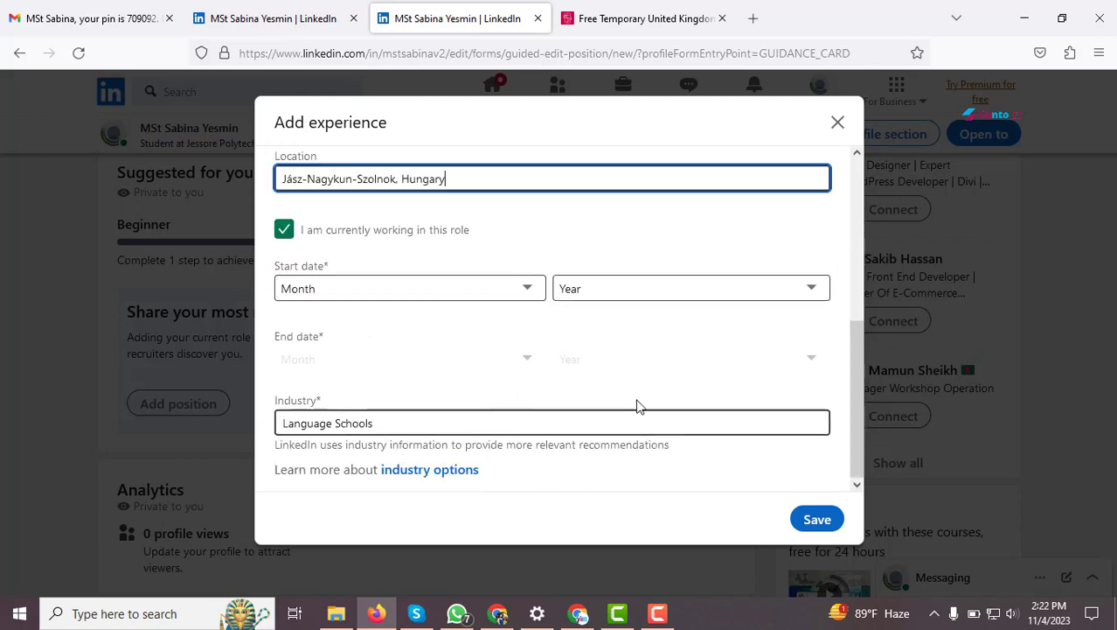
{"action": "left_click", "coordinate": [816, 520]}
{"action": "scroll", "coordinate": [364, 392], "scroll_direction": "up", "scroll_amount": 5}
{"action": "scroll", "coordinate": [334, 392], "scroll_direction": "down", "scroll_amount": 5}
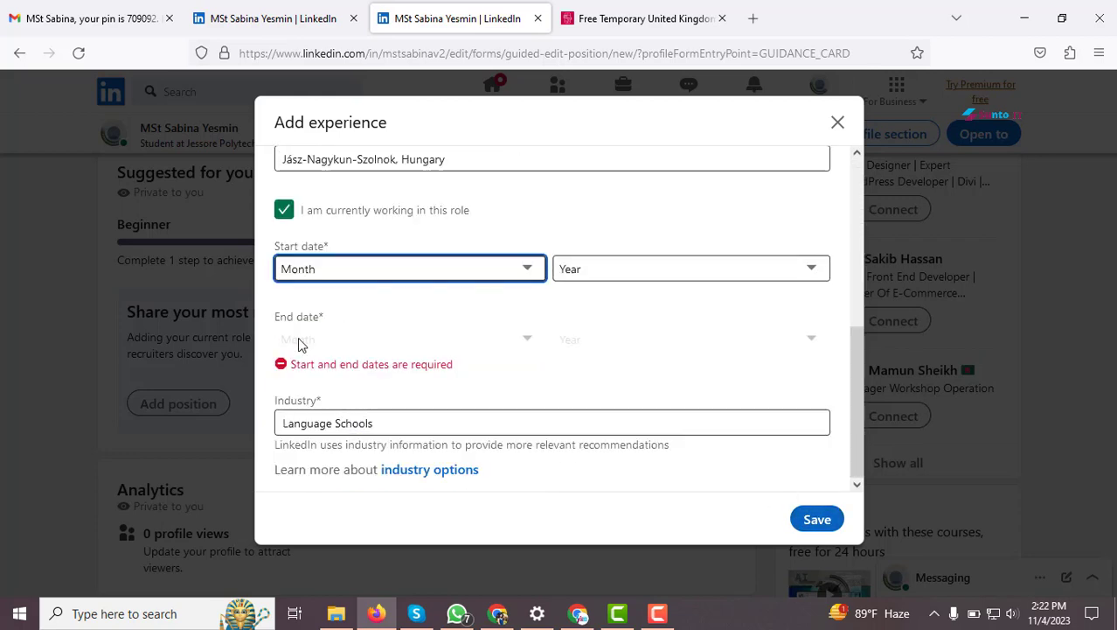
Set the start date to March 2021, save the position and skip sharing it
{"action": "left_click", "coordinate": [408, 271]}
{"action": "left_click", "coordinate": [472, 368]}
{"action": "left_click", "coordinate": [577, 269]}
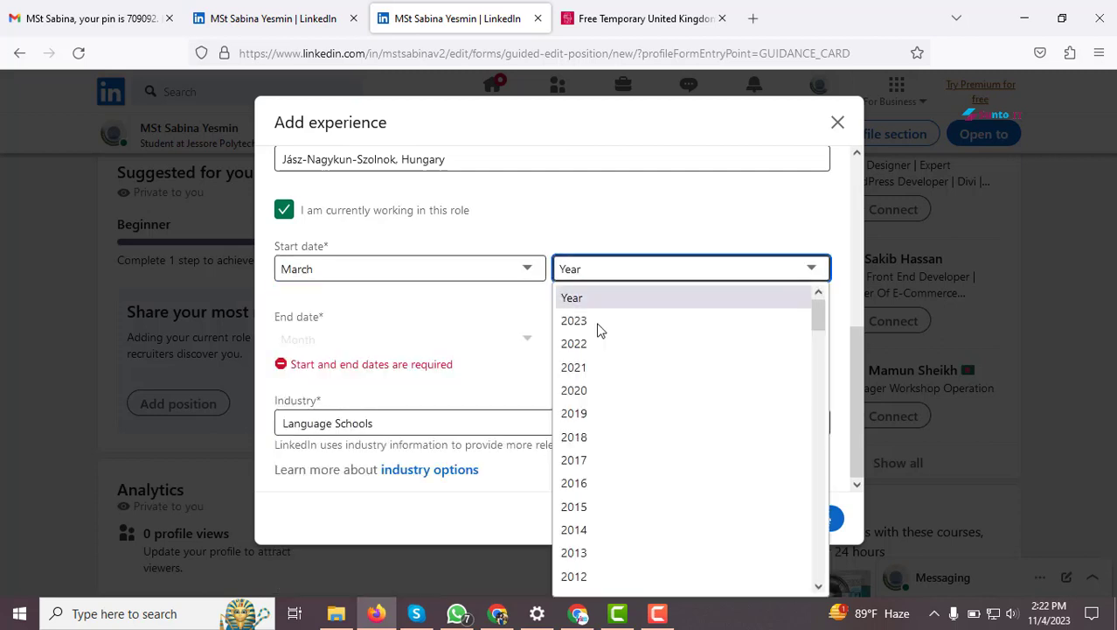
{"action": "left_click", "coordinate": [577, 367]}
{"action": "left_click", "coordinate": [813, 519]}
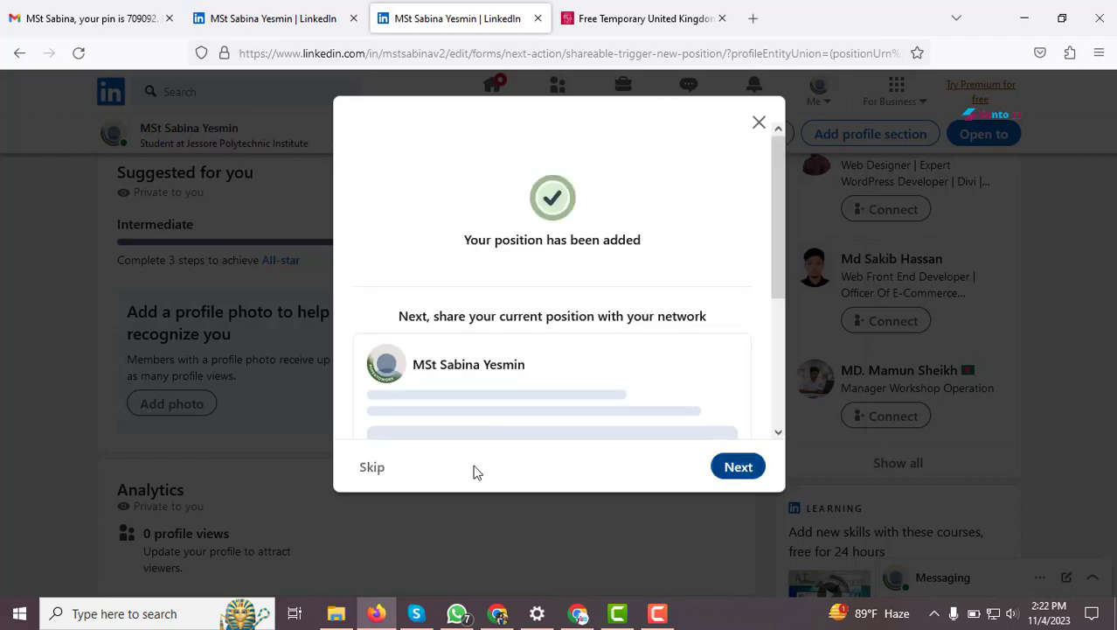
{"action": "left_click", "coordinate": [369, 470]}
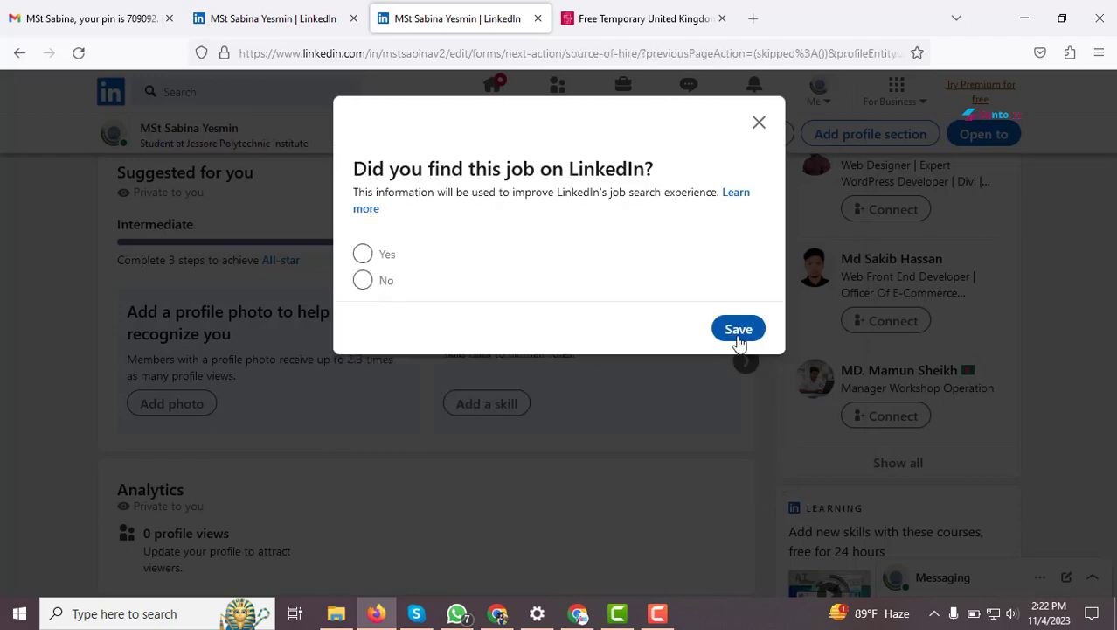
{"action": "left_click", "coordinate": [739, 332]}
{"action": "scroll", "coordinate": [690, 365], "scroll_direction": "down", "scroll_amount": 8}
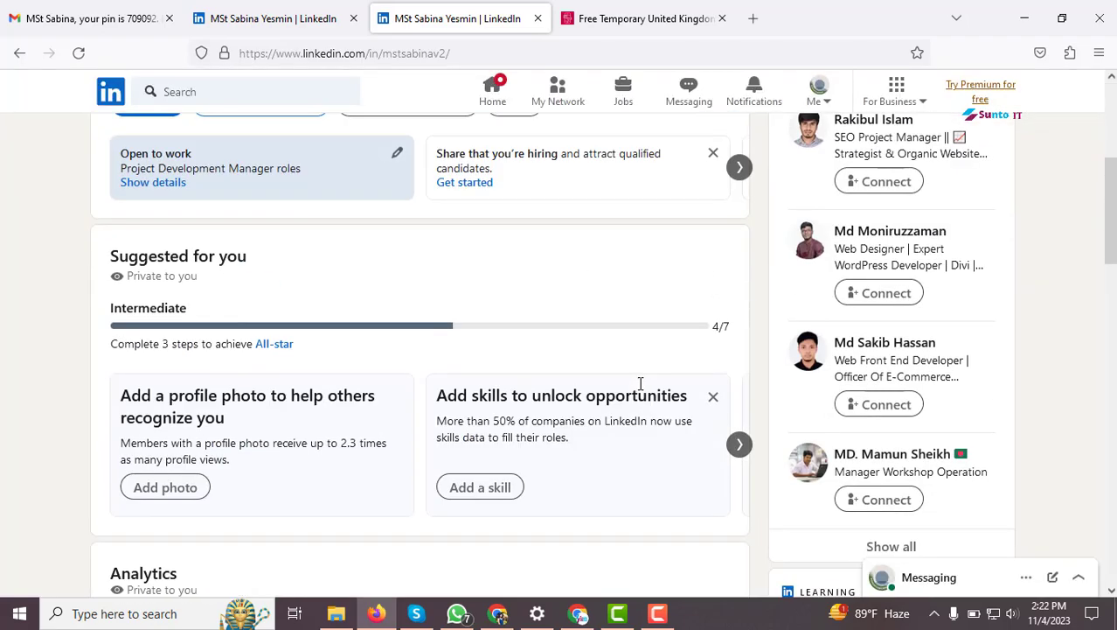
Send connection requests to the five suggested schoolmates, then go to My Network
{"action": "scroll", "coordinate": [878, 429], "scroll_direction": "up", "scroll_amount": 8}
{"action": "left_click", "coordinate": [853, 416]}
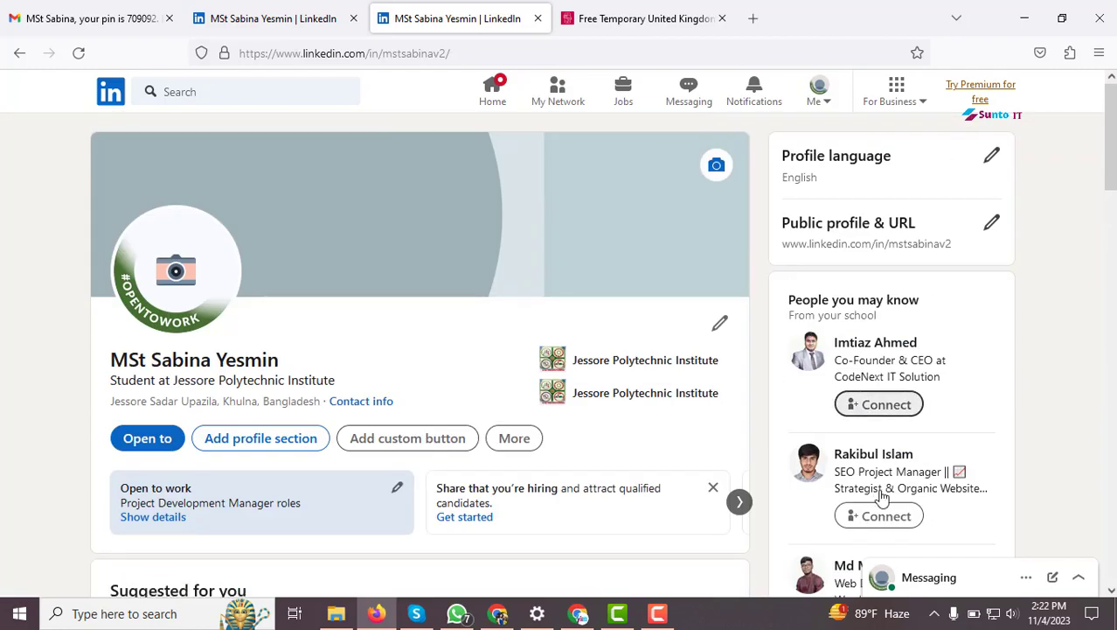
{"action": "left_click", "coordinate": [881, 518]}
{"action": "scroll", "coordinate": [881, 518], "scroll_direction": "down", "scroll_amount": 3}
{"action": "left_click", "coordinate": [886, 378]}
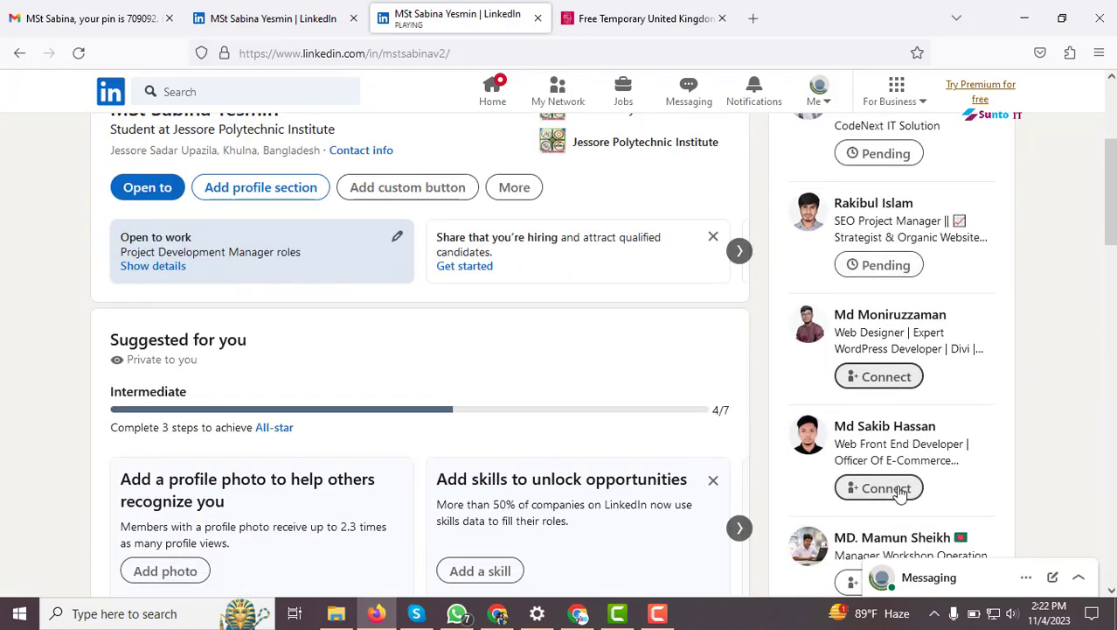
{"action": "scroll", "coordinate": [896, 486], "scroll_direction": "down", "scroll_amount": 3}
{"action": "left_click", "coordinate": [878, 237]}
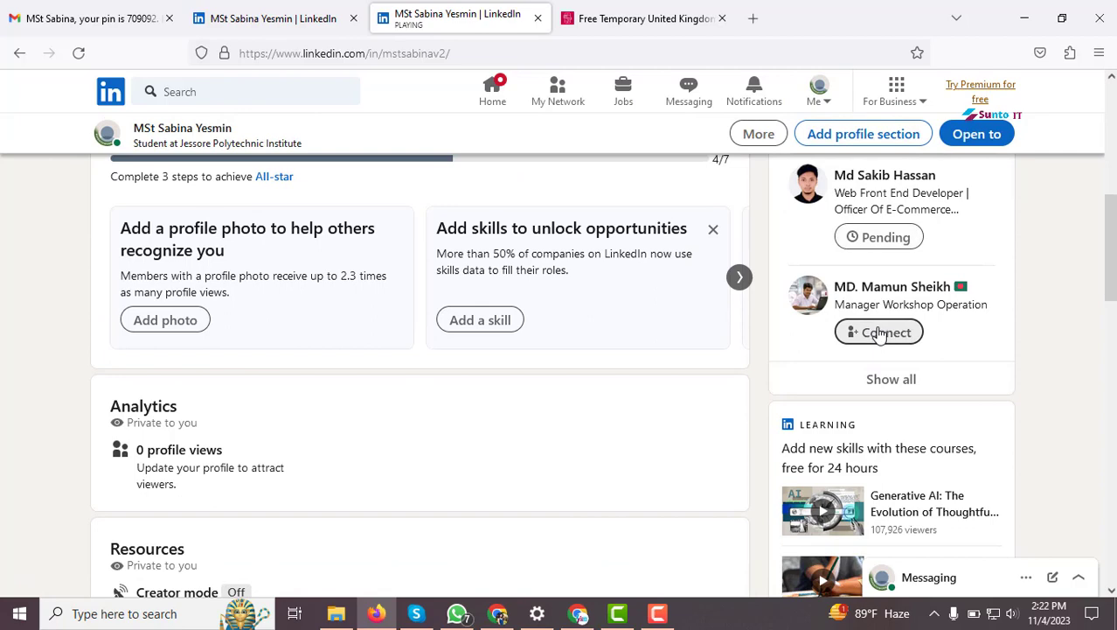
{"action": "left_click", "coordinate": [883, 333]}
{"action": "scroll", "coordinate": [391, 379], "scroll_direction": "up", "scroll_amount": 6}
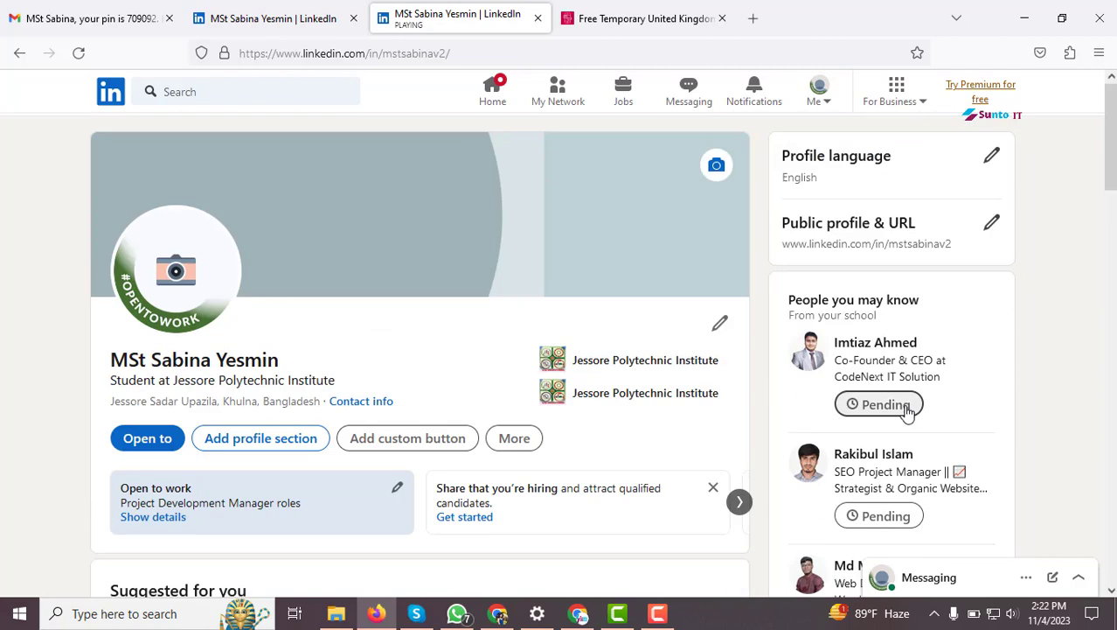
{"action": "left_click", "coordinate": [537, 105]}
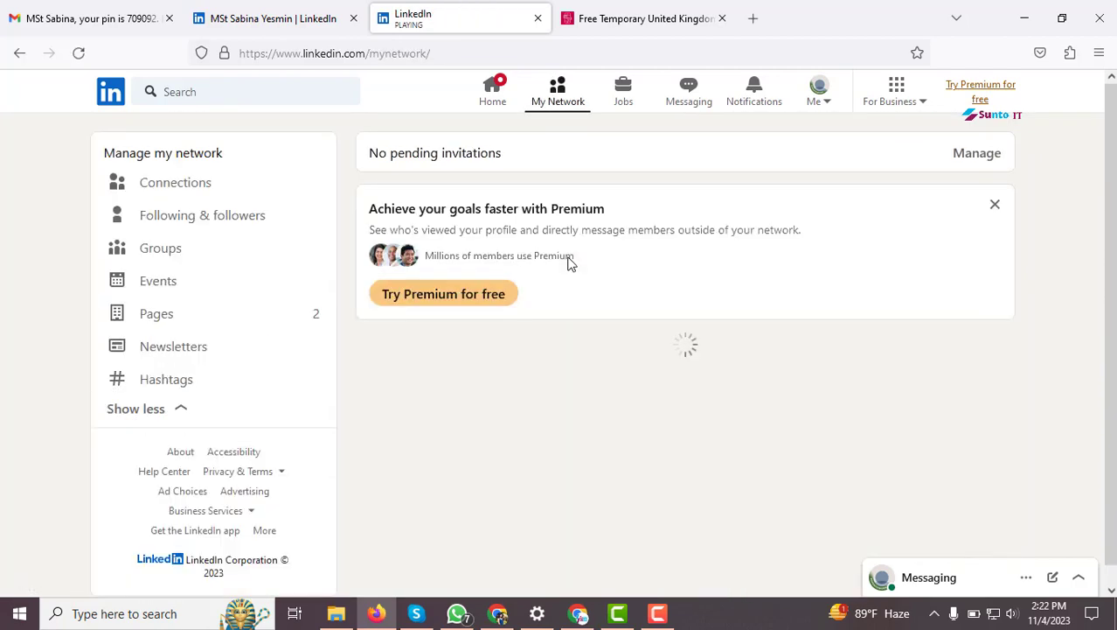
{"action": "scroll", "coordinate": [356, 396], "scroll_direction": "down", "scroll_amount": 1}
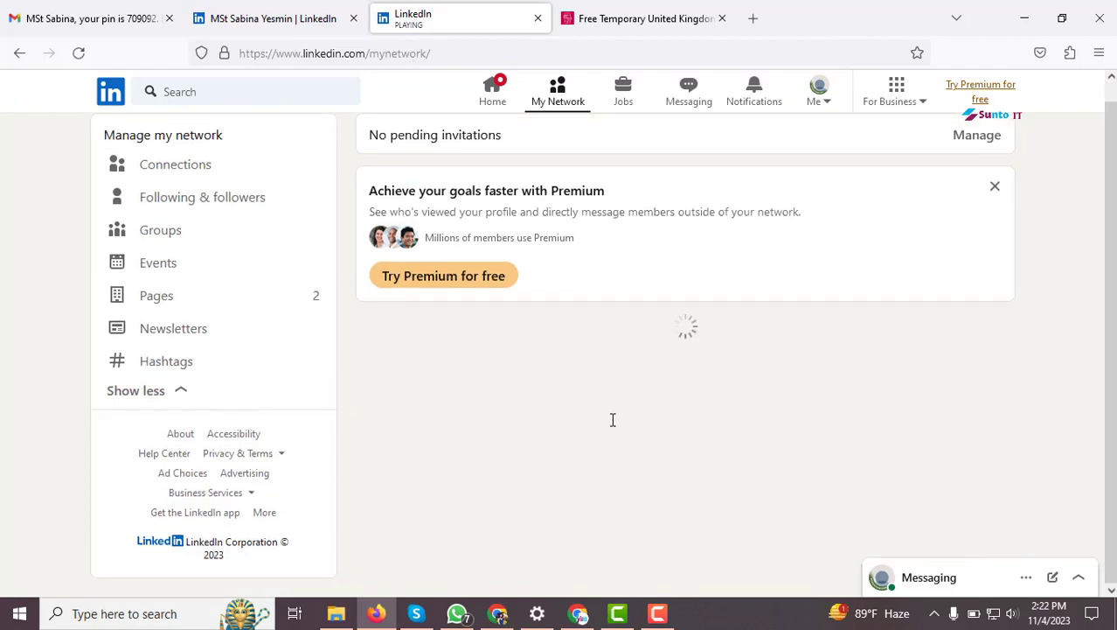
{"action": "scroll", "coordinate": [606, 427], "scroll_direction": "down", "scroll_amount": 12}
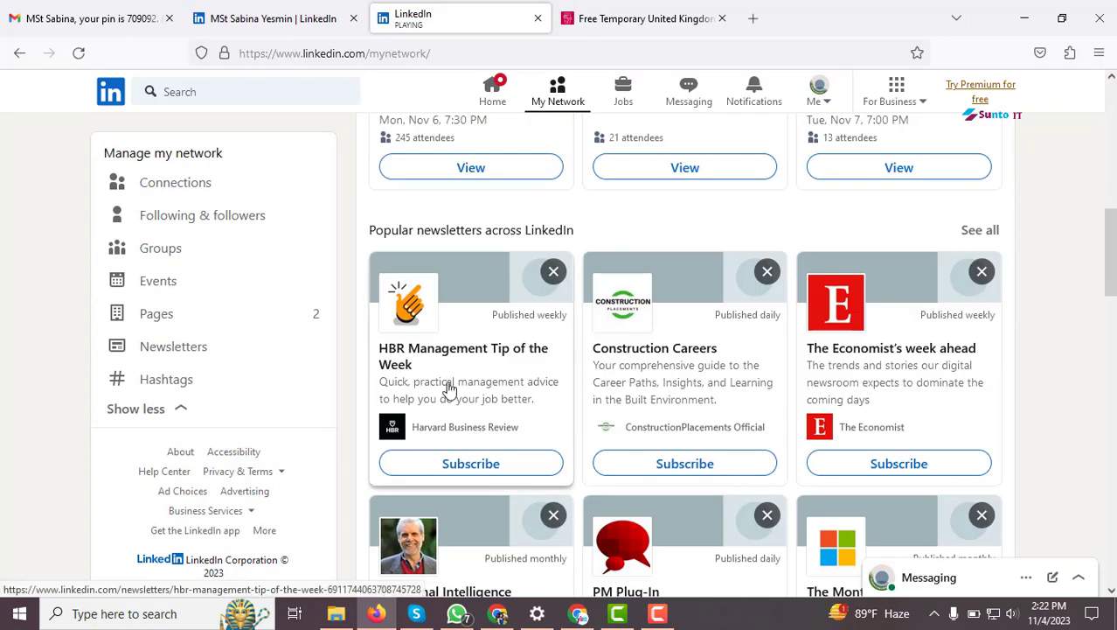
{"action": "scroll", "coordinate": [790, 351], "scroll_direction": "down", "scroll_amount": 10}
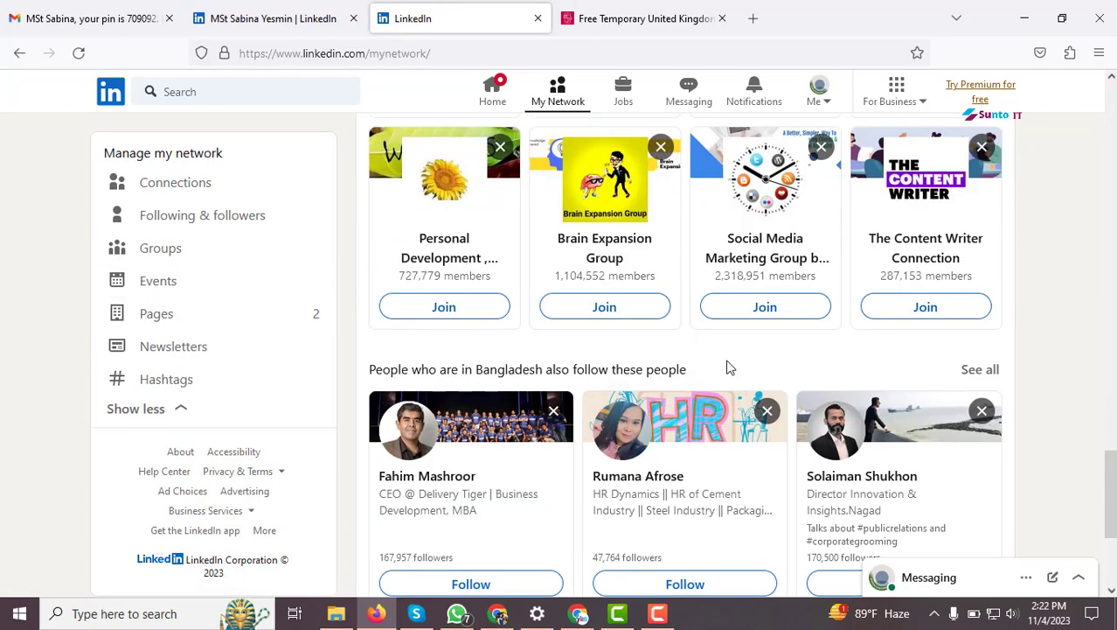